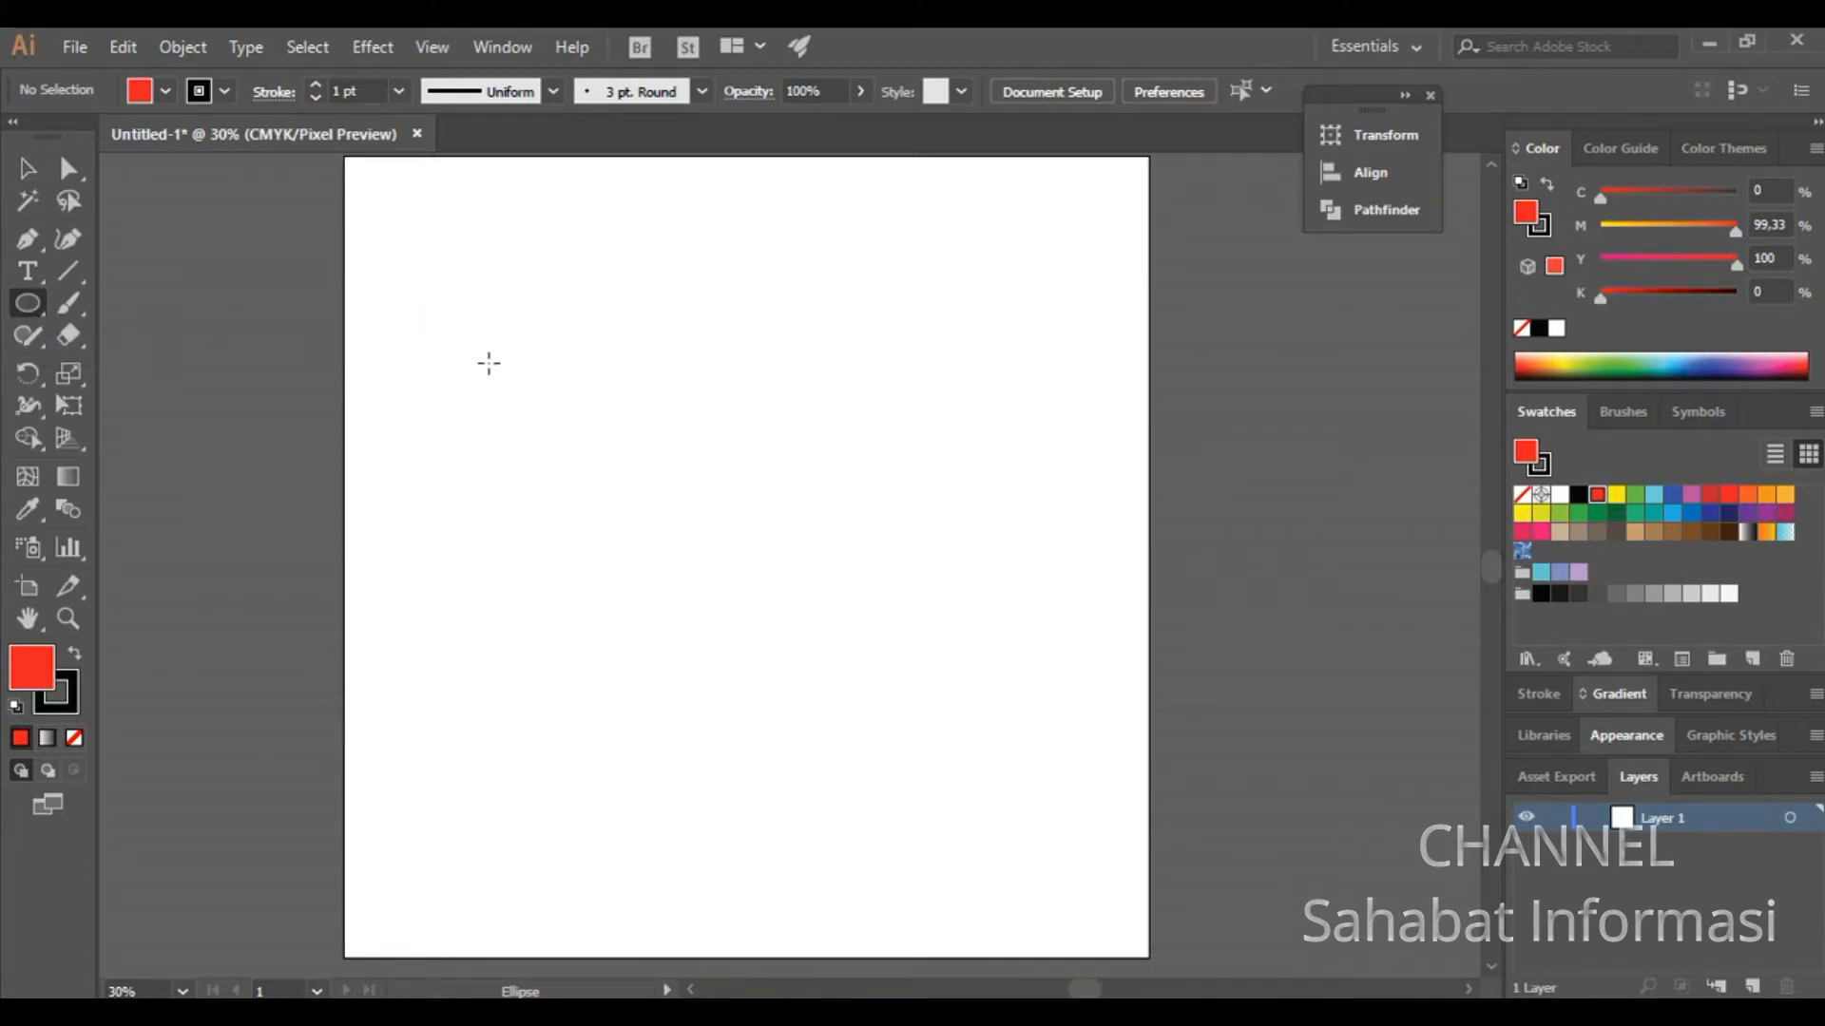
# Step: Draw a red circle about 355 pt wide and place a copy level with it, overlapping its right half
pyautogui.moveTo(488, 363); pyautogui.dragTo(632, 507)
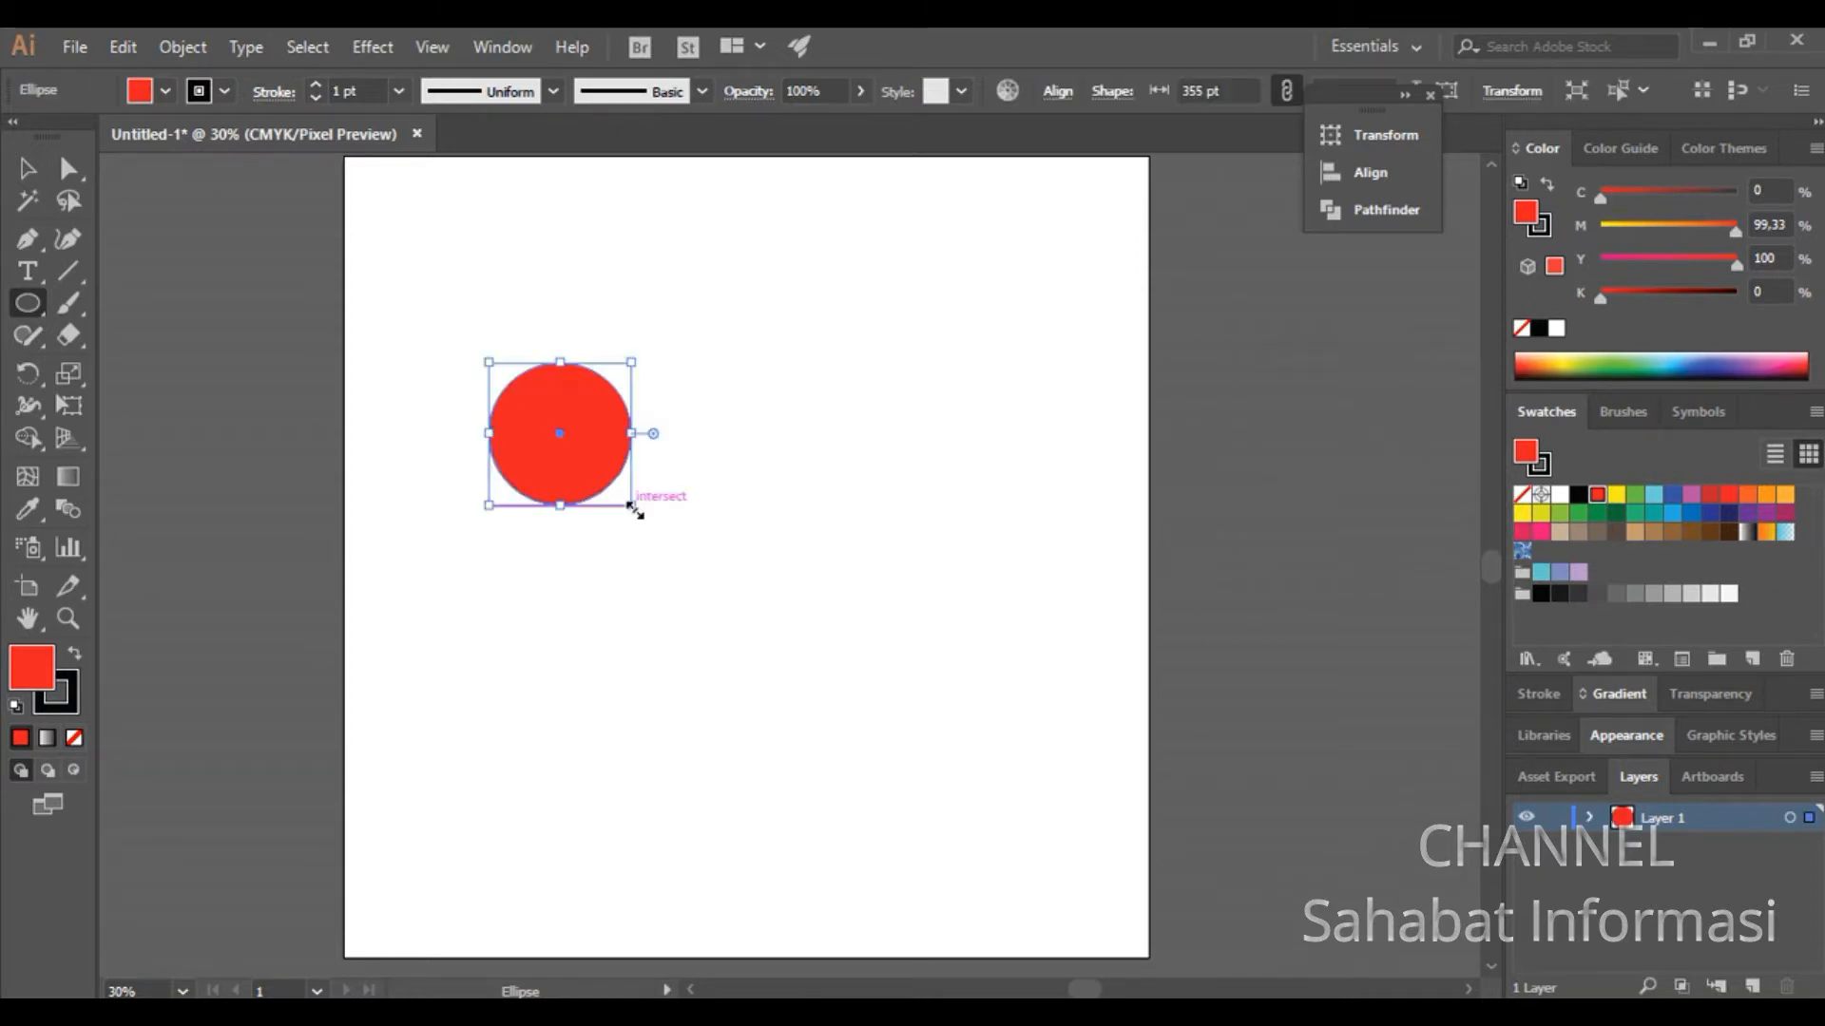
pyautogui.click(27, 181)
pyautogui.click(28, 303)
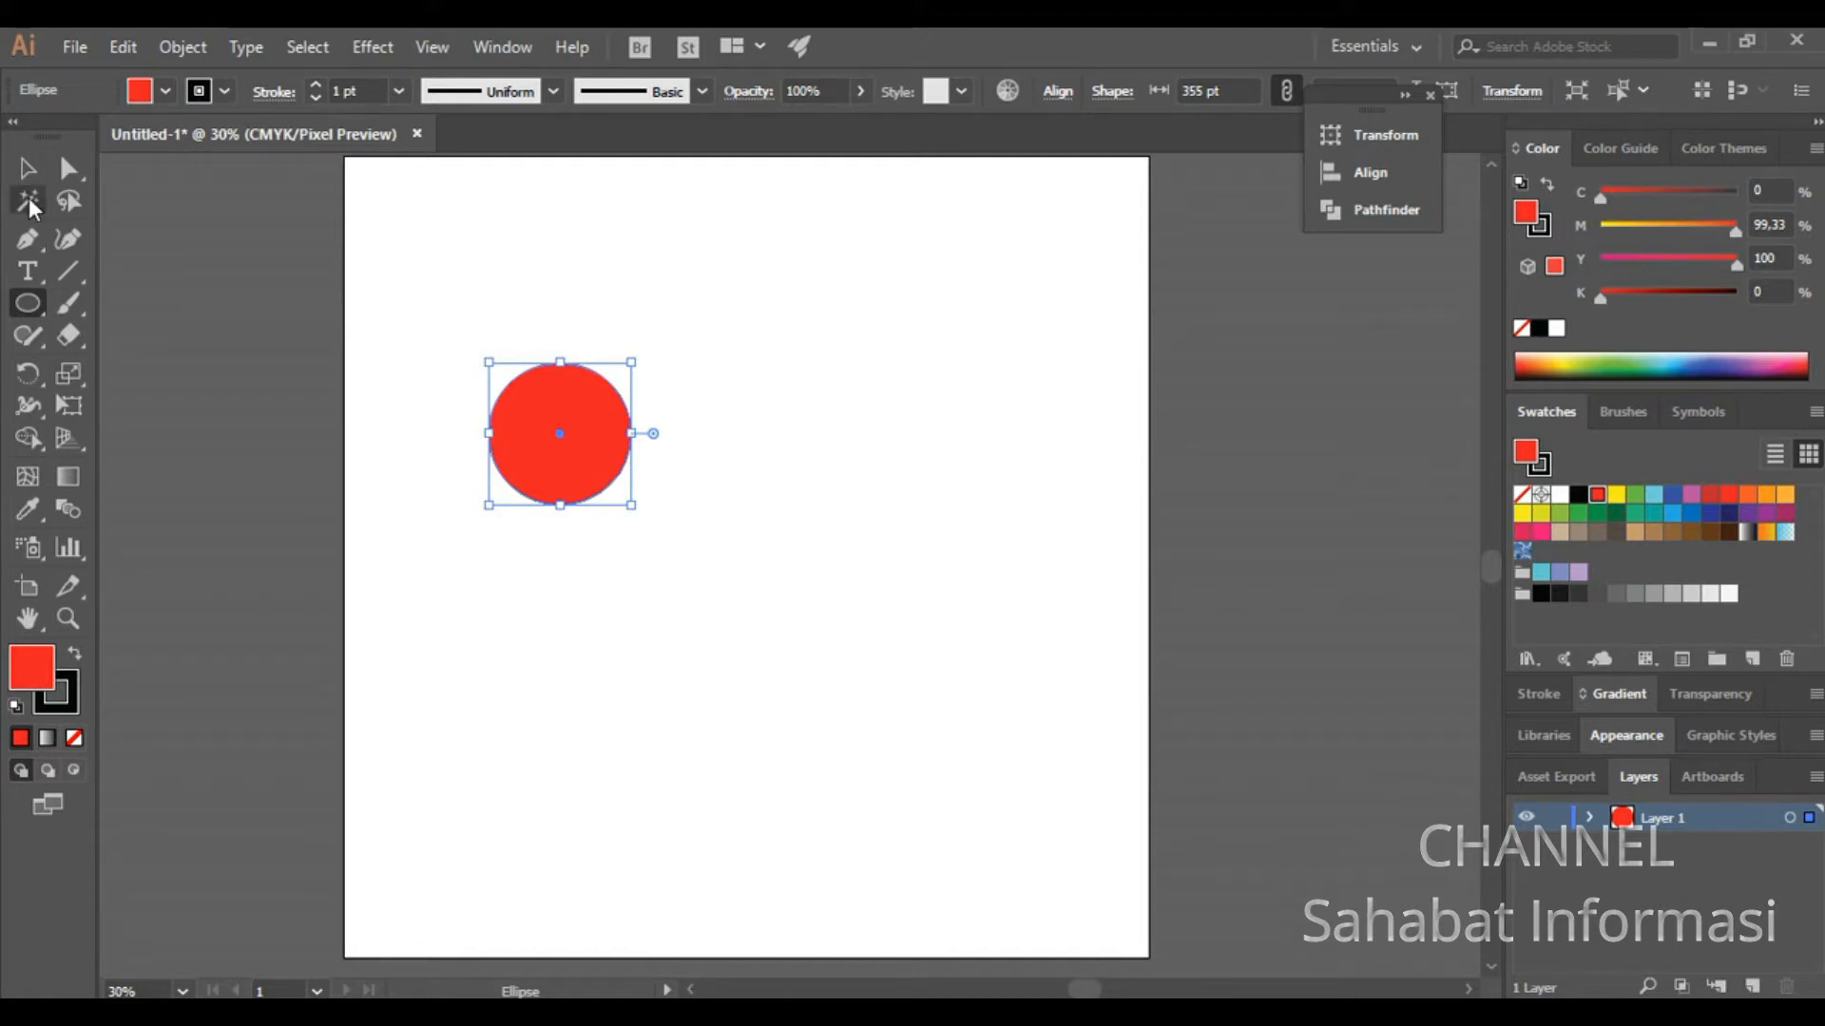
pyautogui.click(27, 169)
pyautogui.click(524, 404)
pyautogui.moveTo(561, 442); pyautogui.dragTo(647, 476)
pyautogui.click(791, 483)
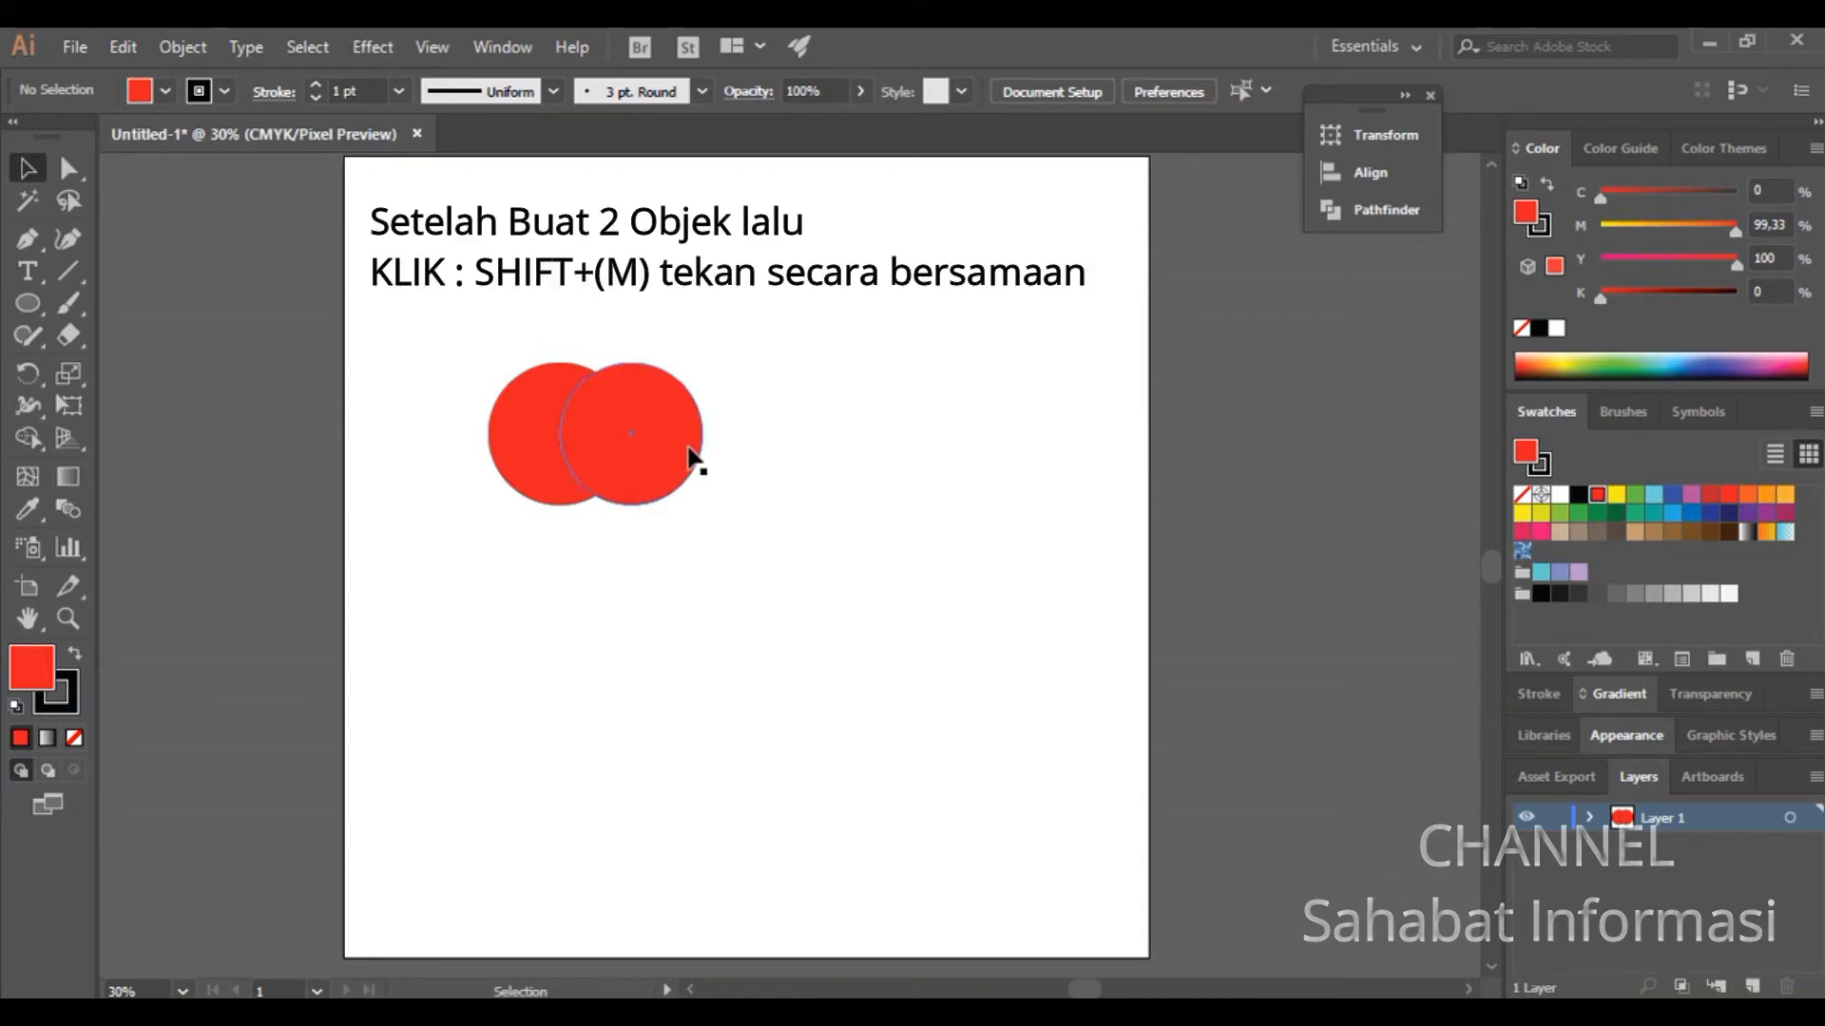
# Step: Merge the two overlapping circles into one shape with the Shape Builder tool and deselect it
pyautogui.press('shift')
pyautogui.hotkey('shift', 'm')
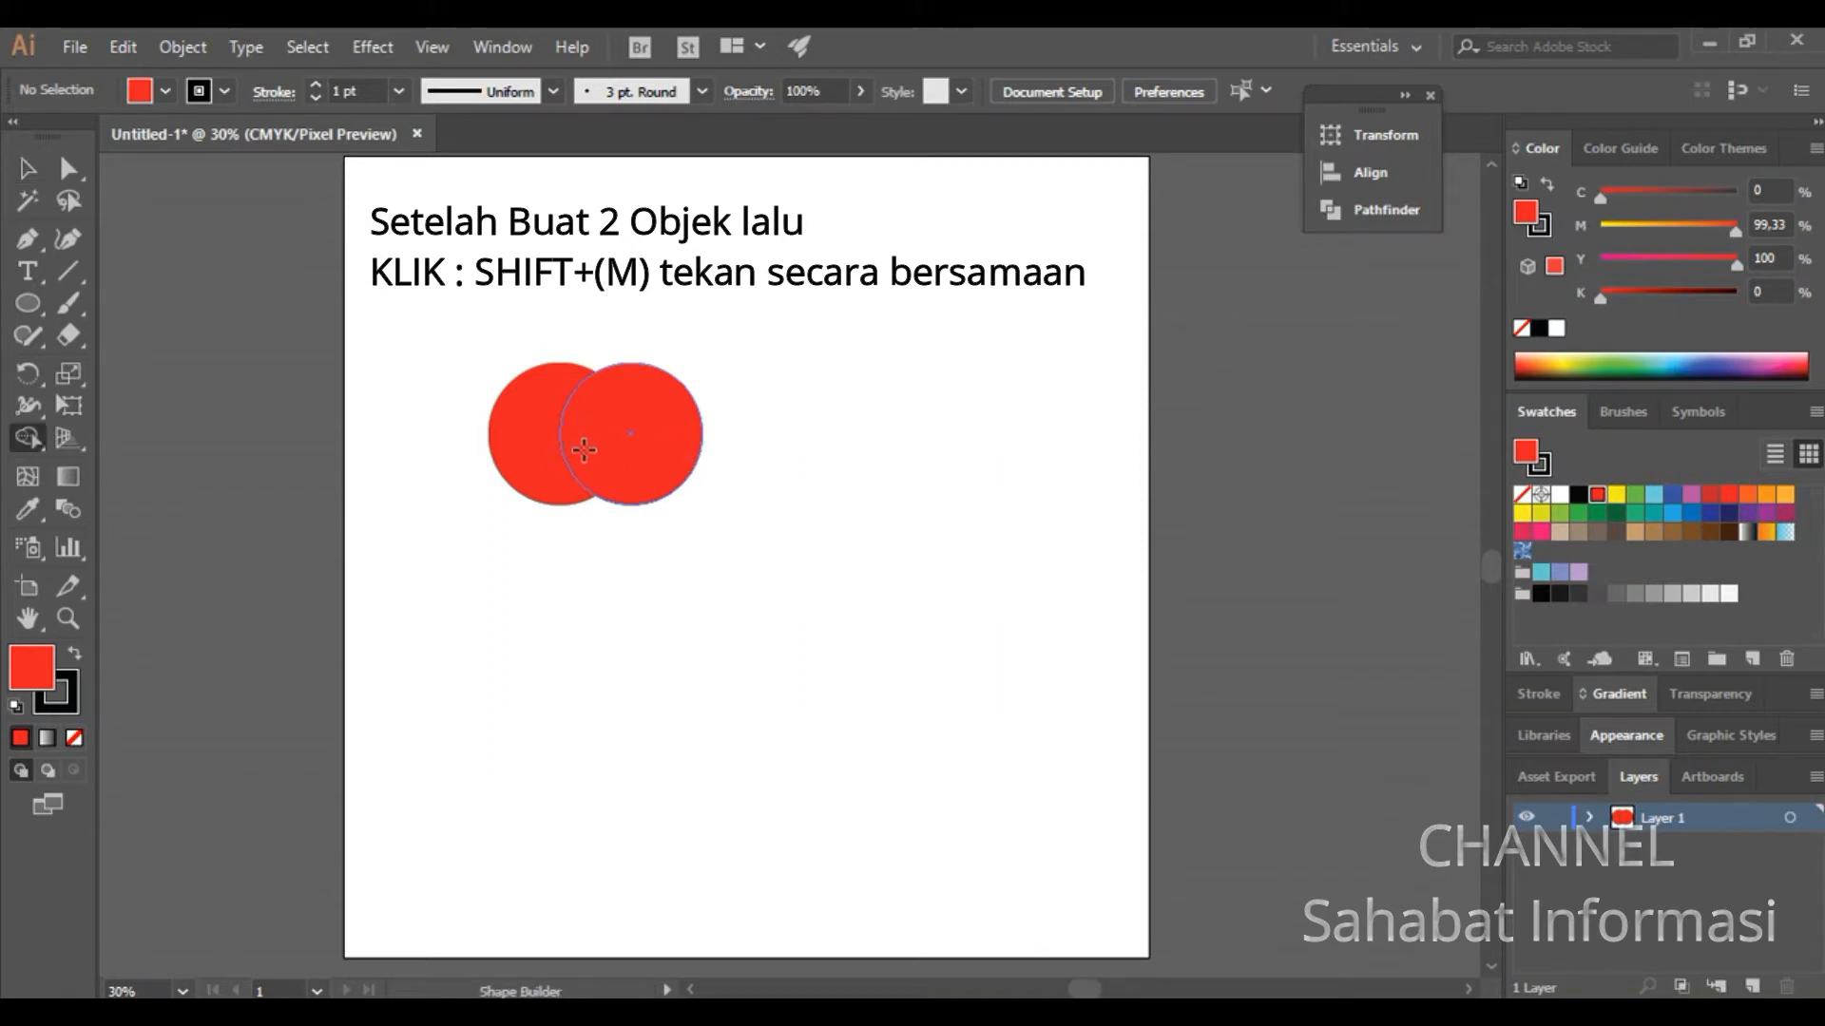
pyautogui.click(29, 171)
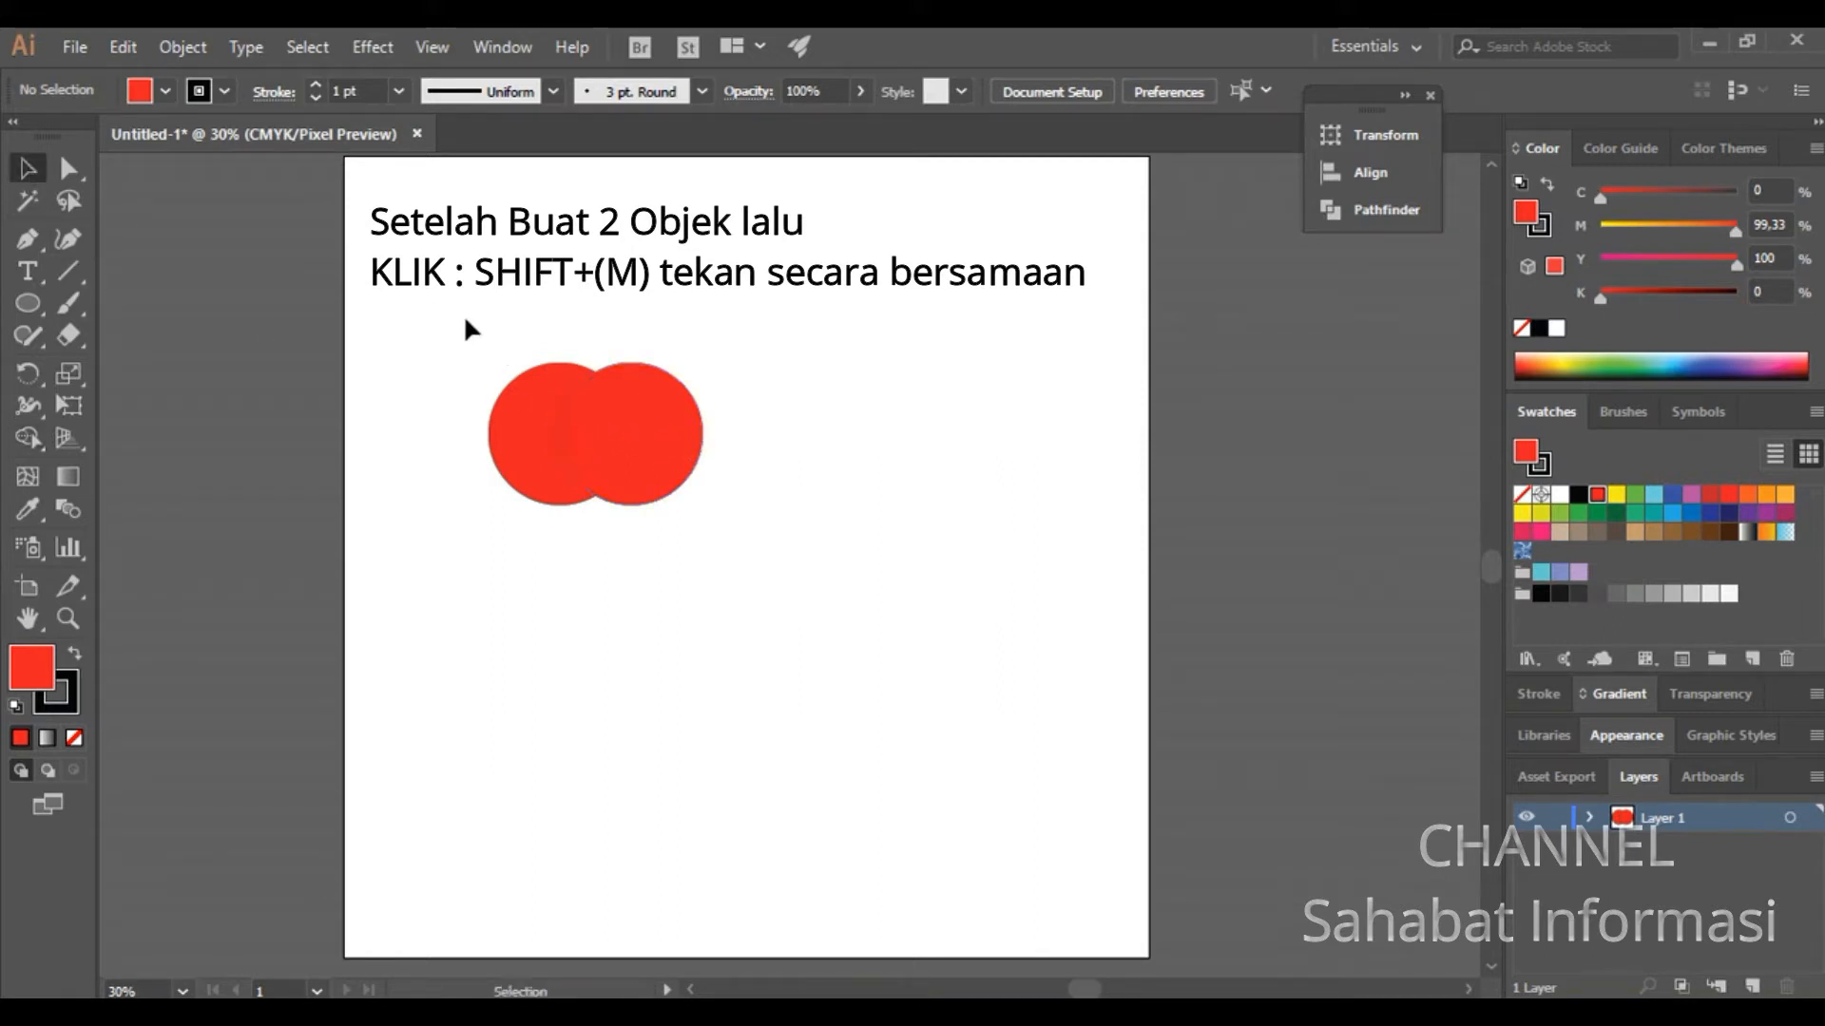
pyautogui.moveTo(465, 325); pyautogui.dragTo(718, 501)
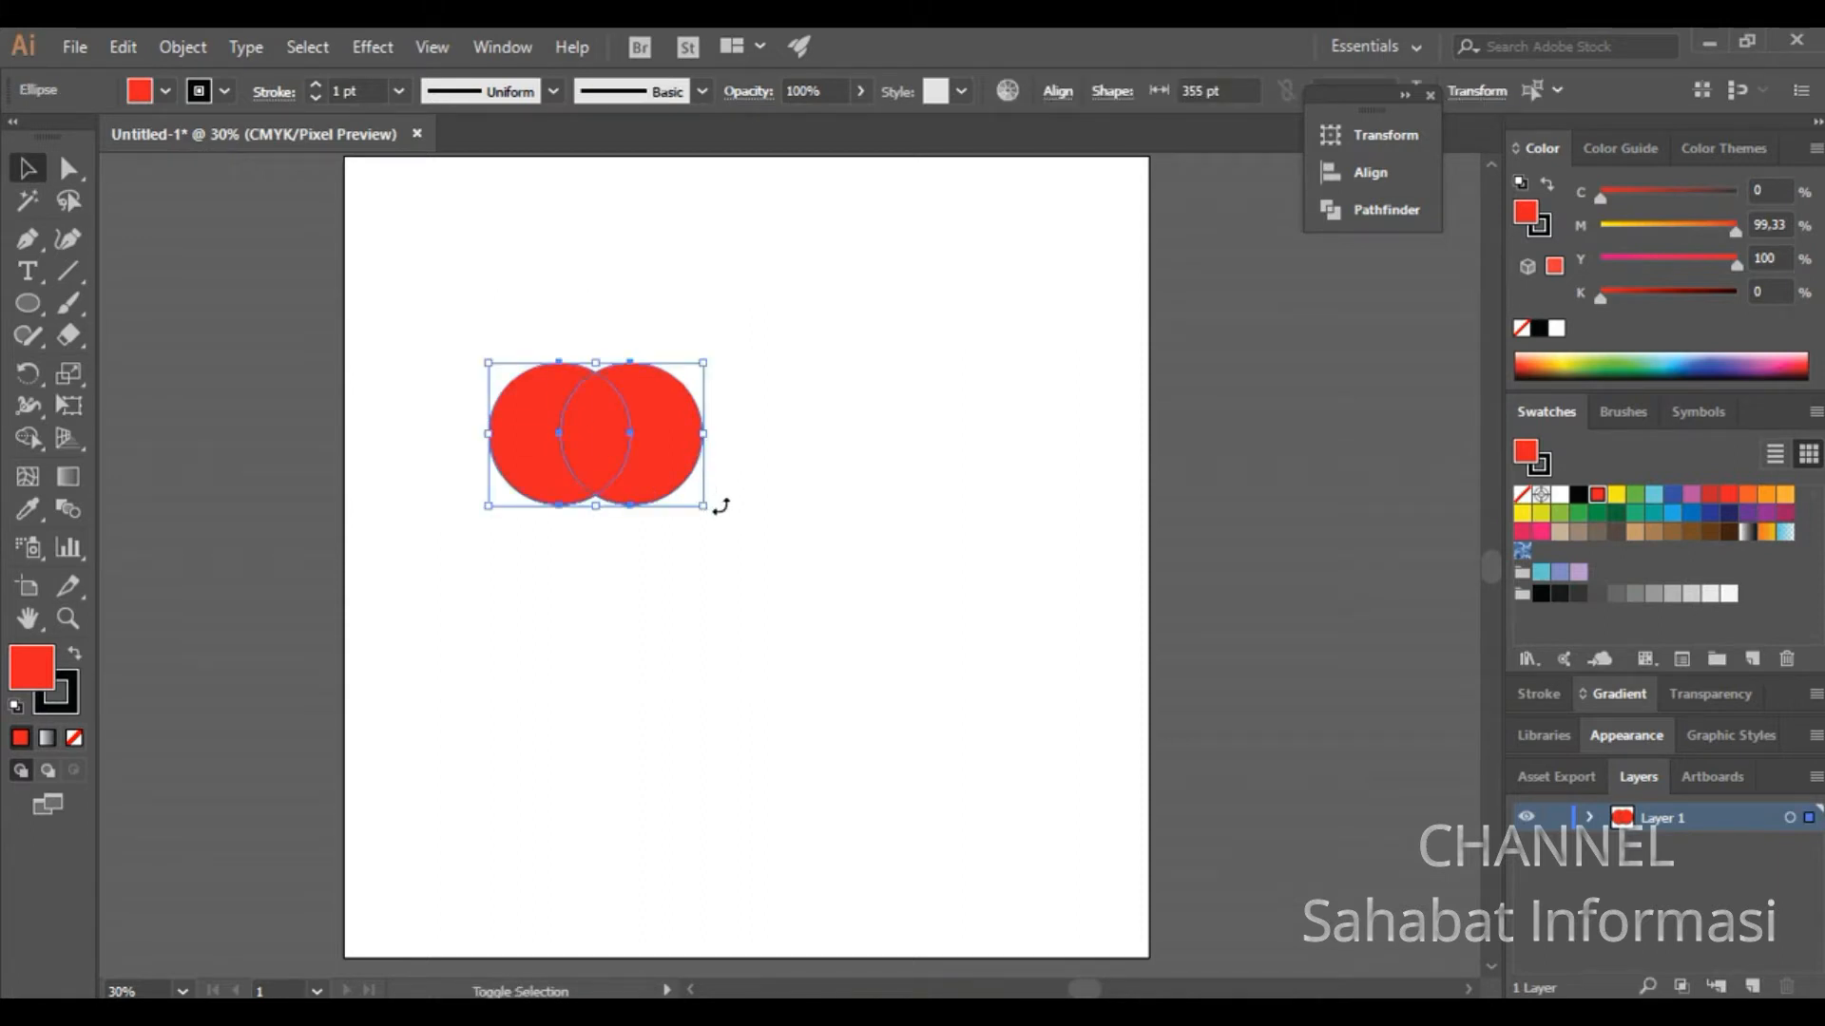
pyautogui.hotkey('shift', 'm')
pyautogui.moveTo(538, 446); pyautogui.dragTo(652, 452)
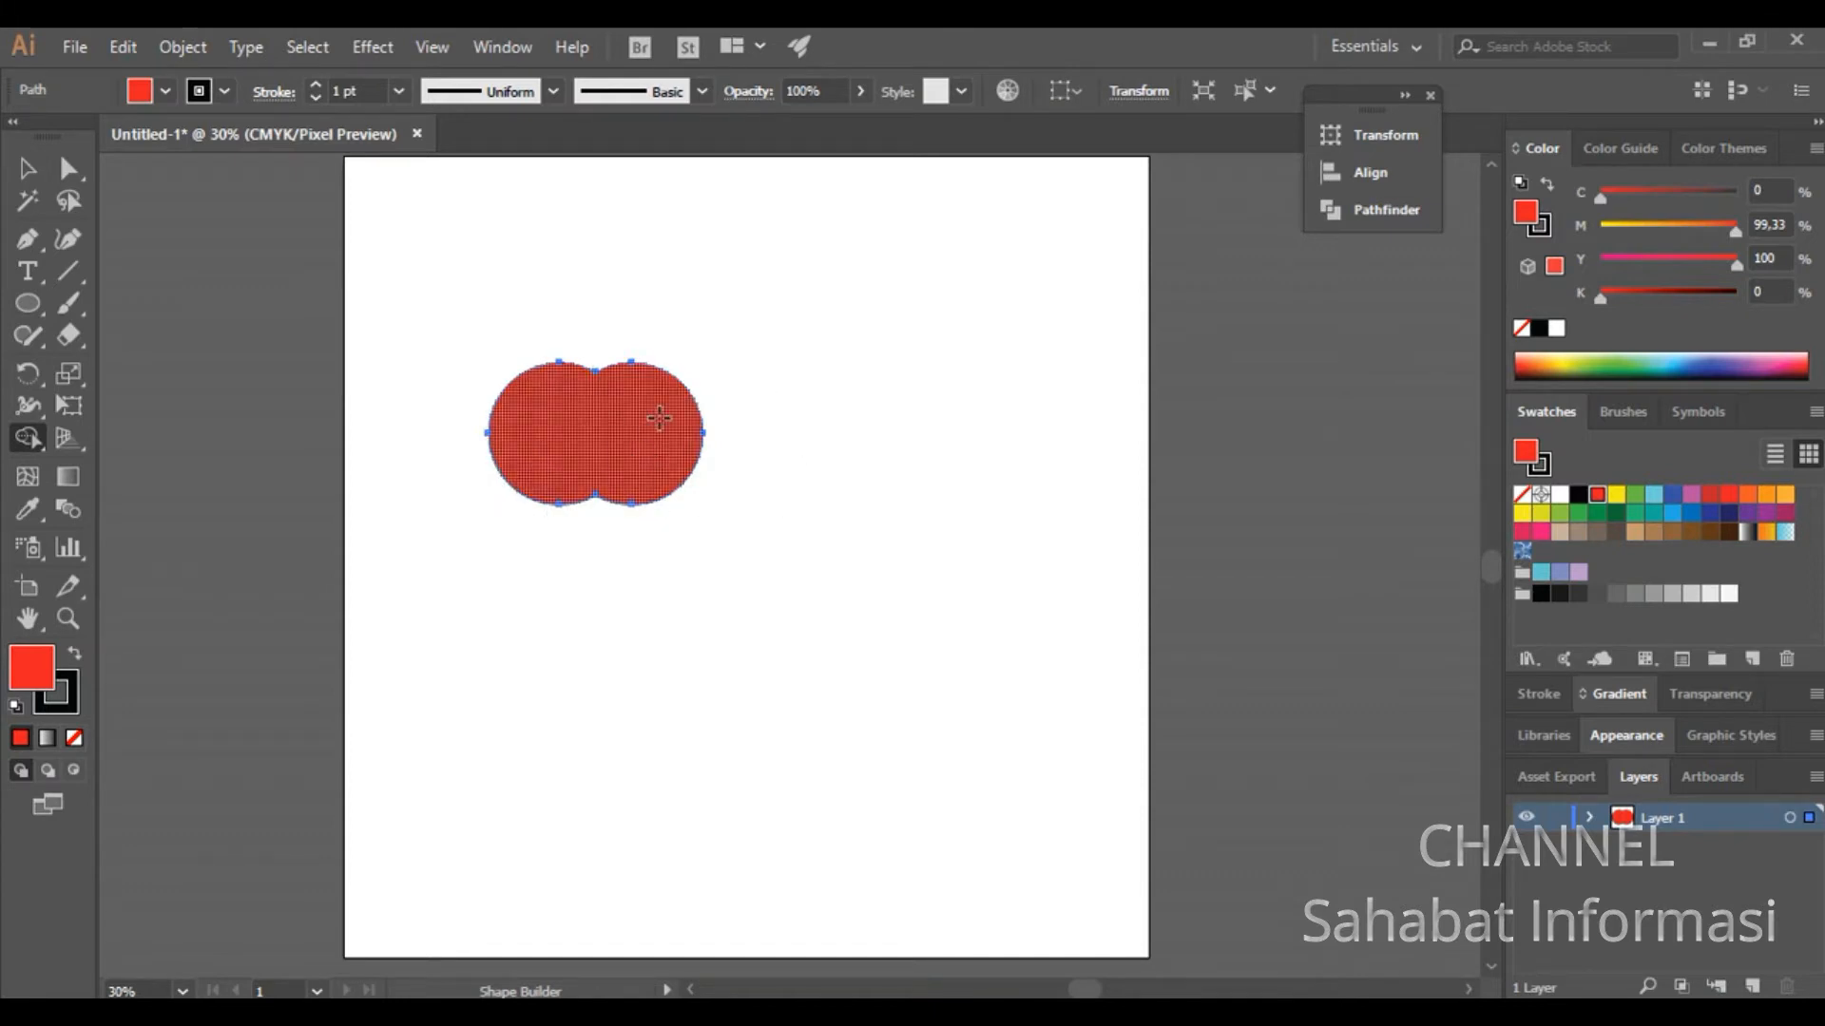
pyautogui.click(27, 168)
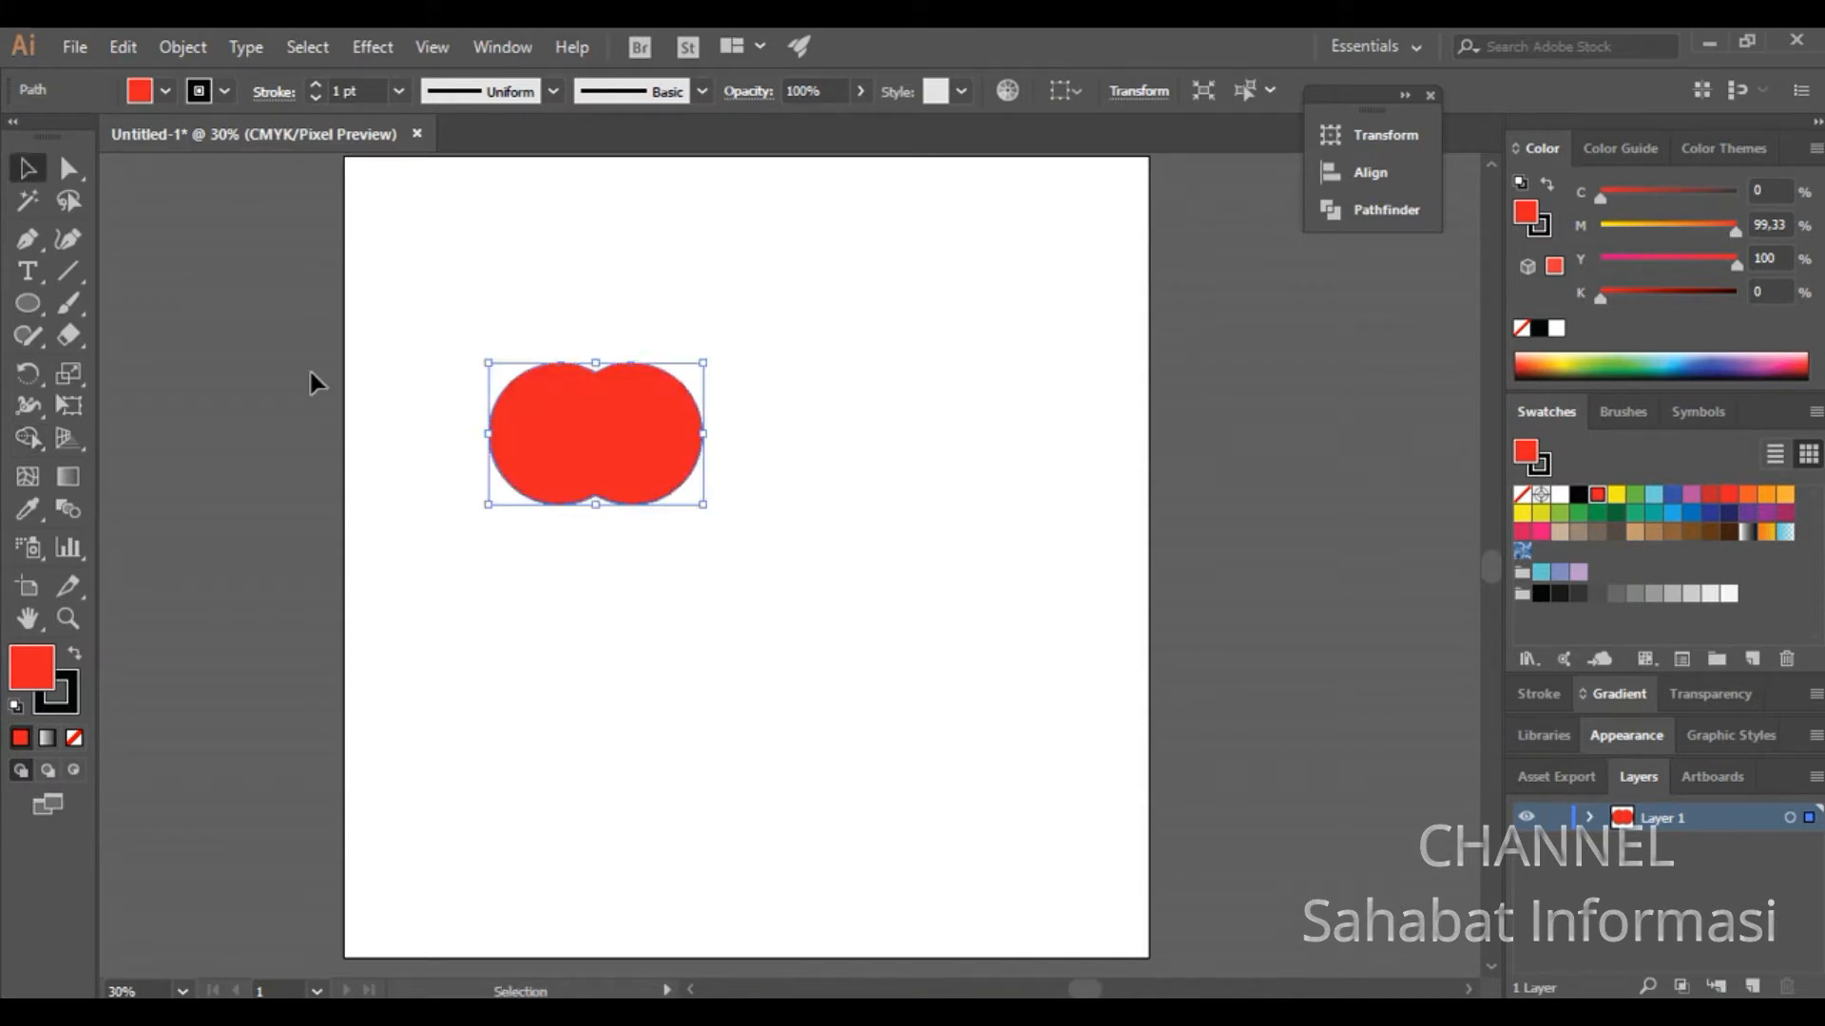
pyautogui.click(700, 601)
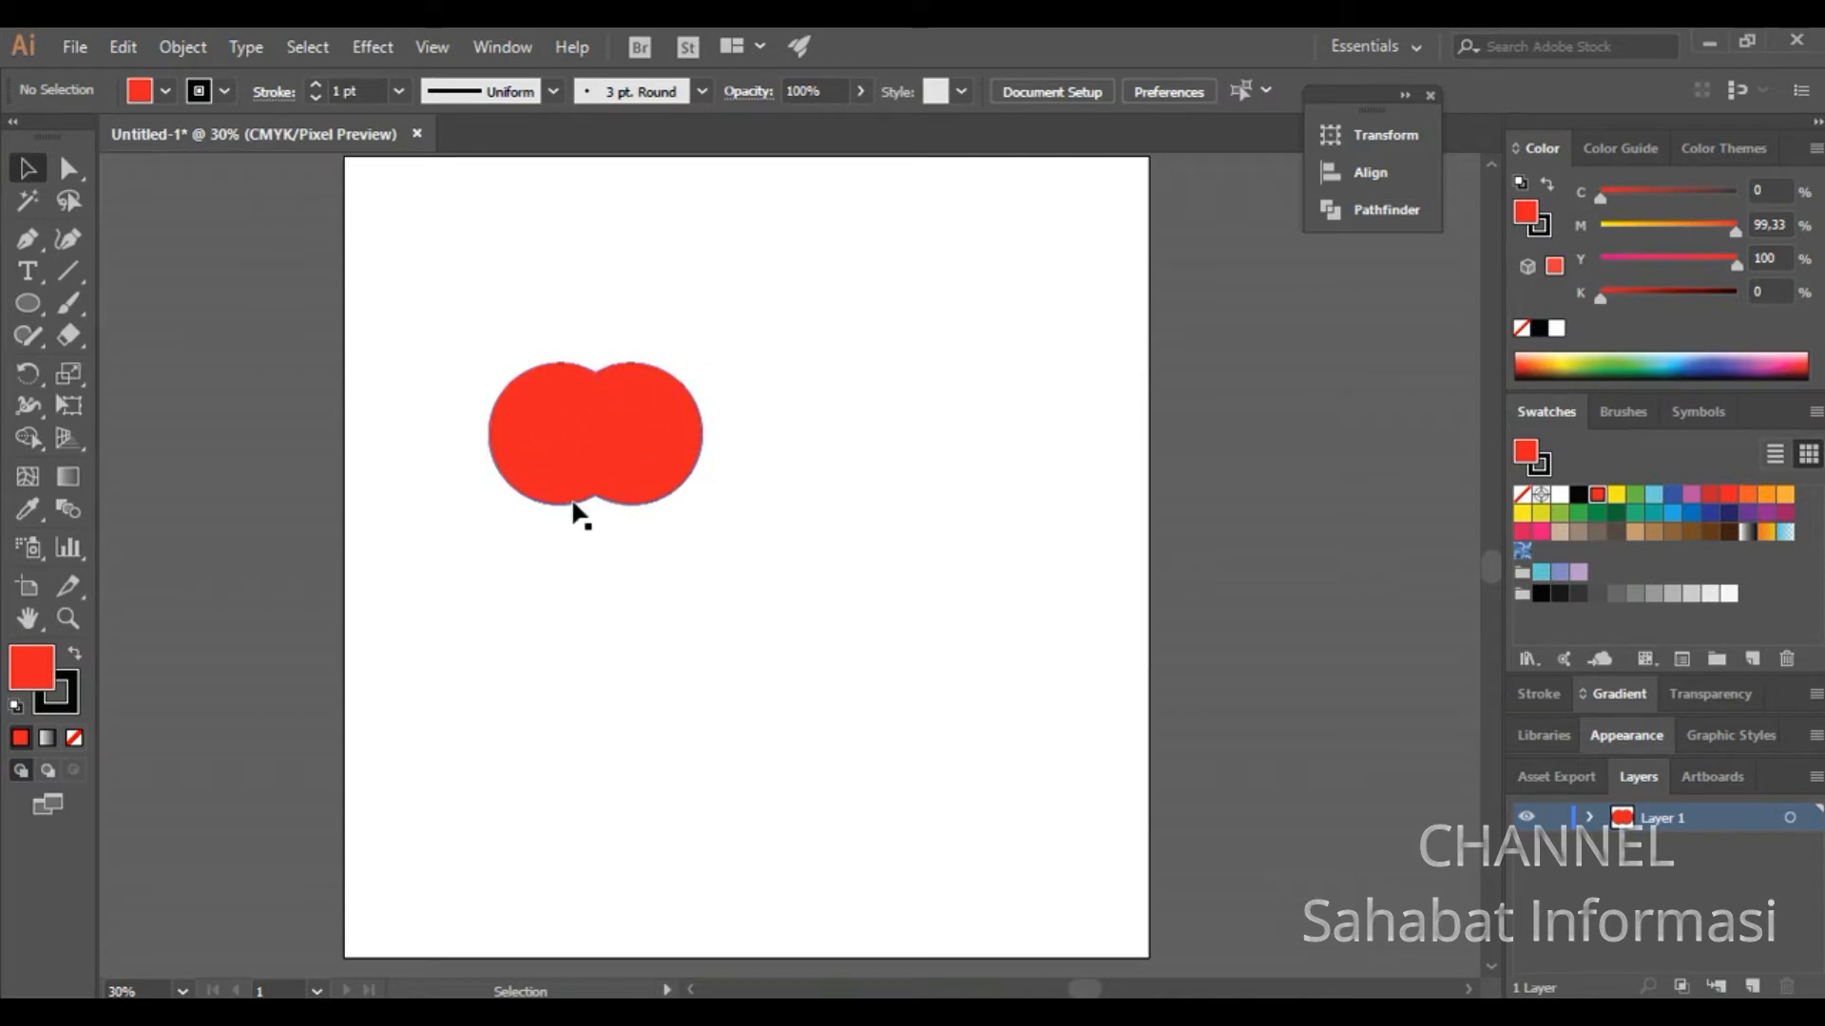
# Step: Delete the merged shape and draw a new red circle about 385 pt wide in the same area
pyautogui.click(592, 418)
pyautogui.press('Delete')
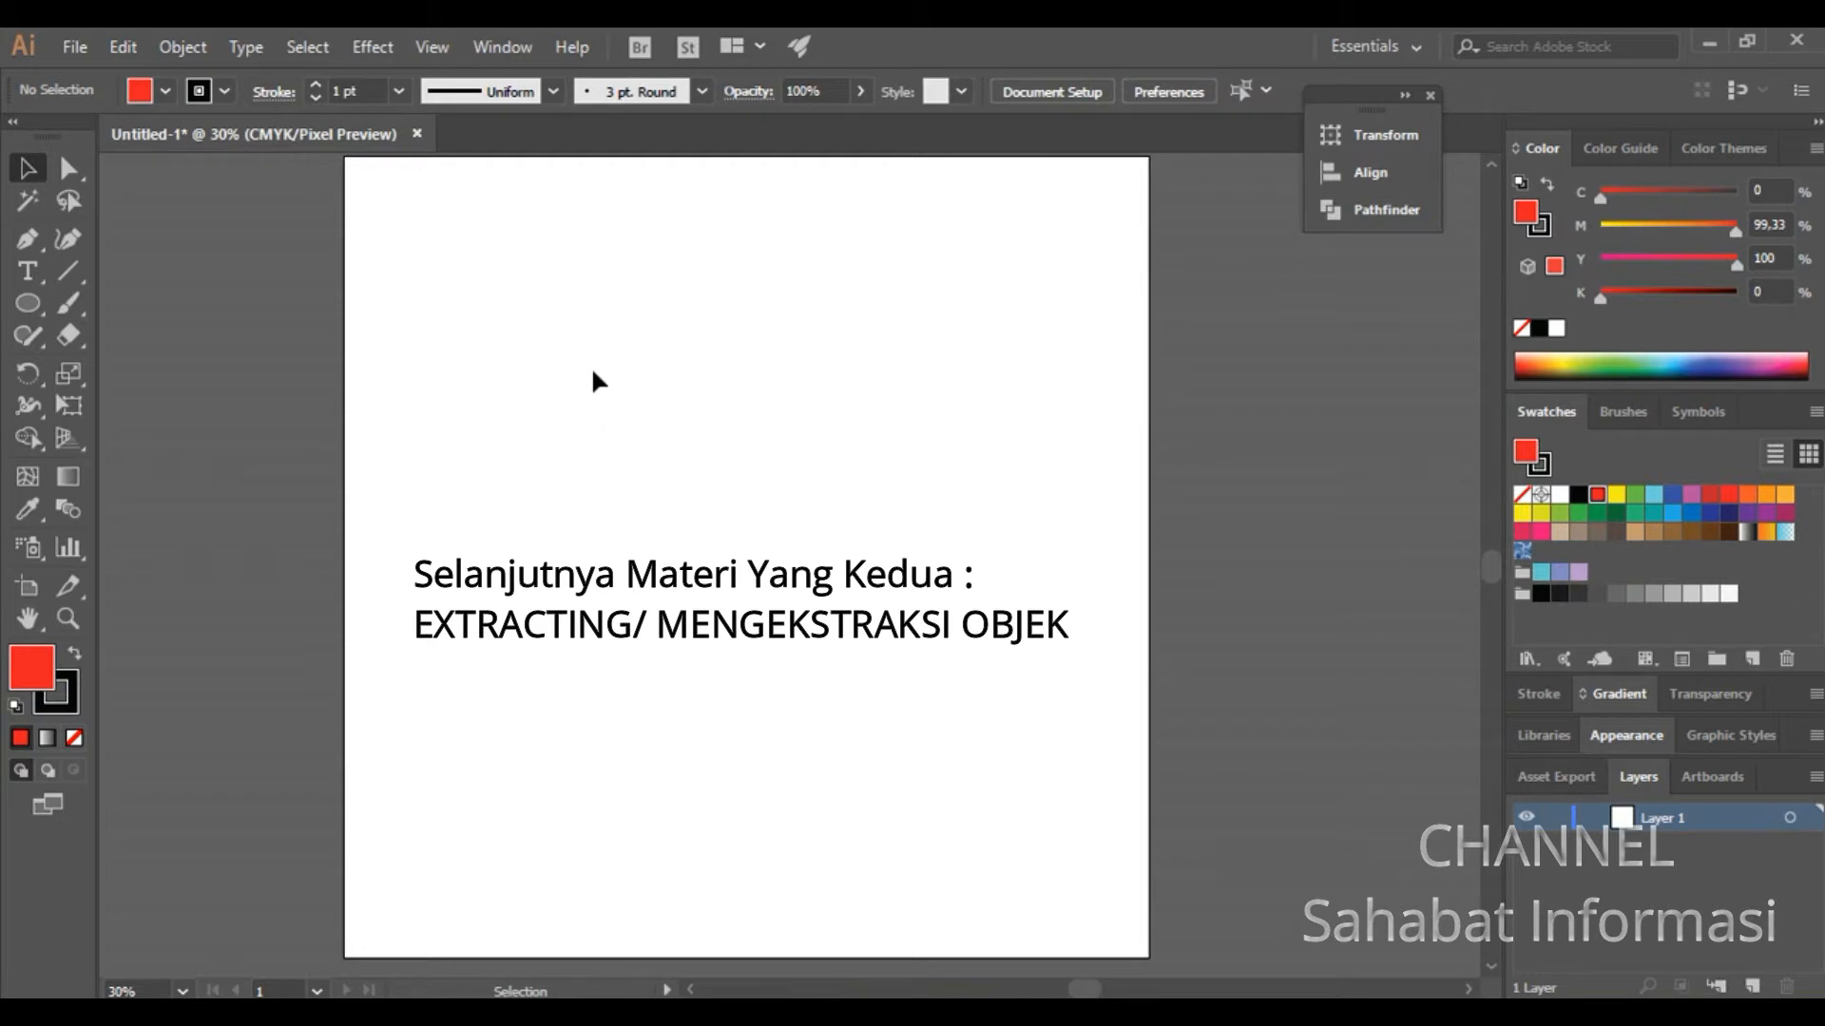
pyautogui.click(28, 312)
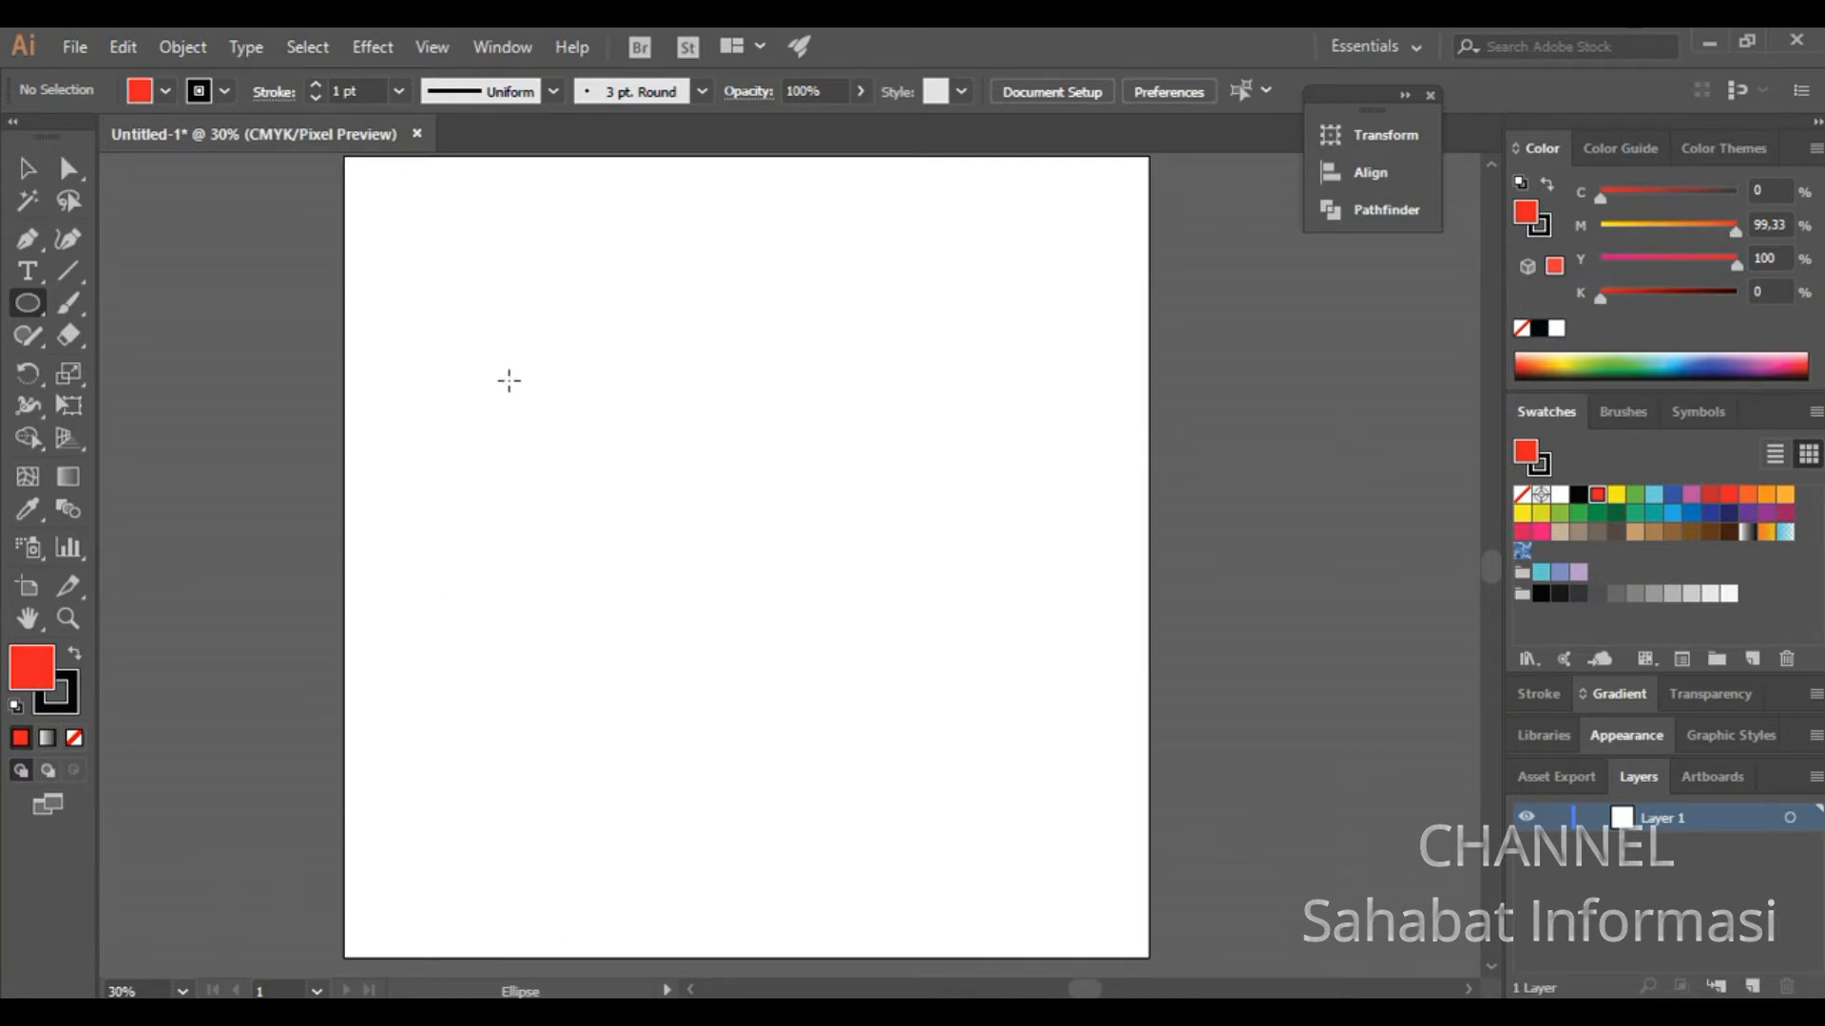
pyautogui.moveTo(491, 366); pyautogui.dragTo(645, 518)
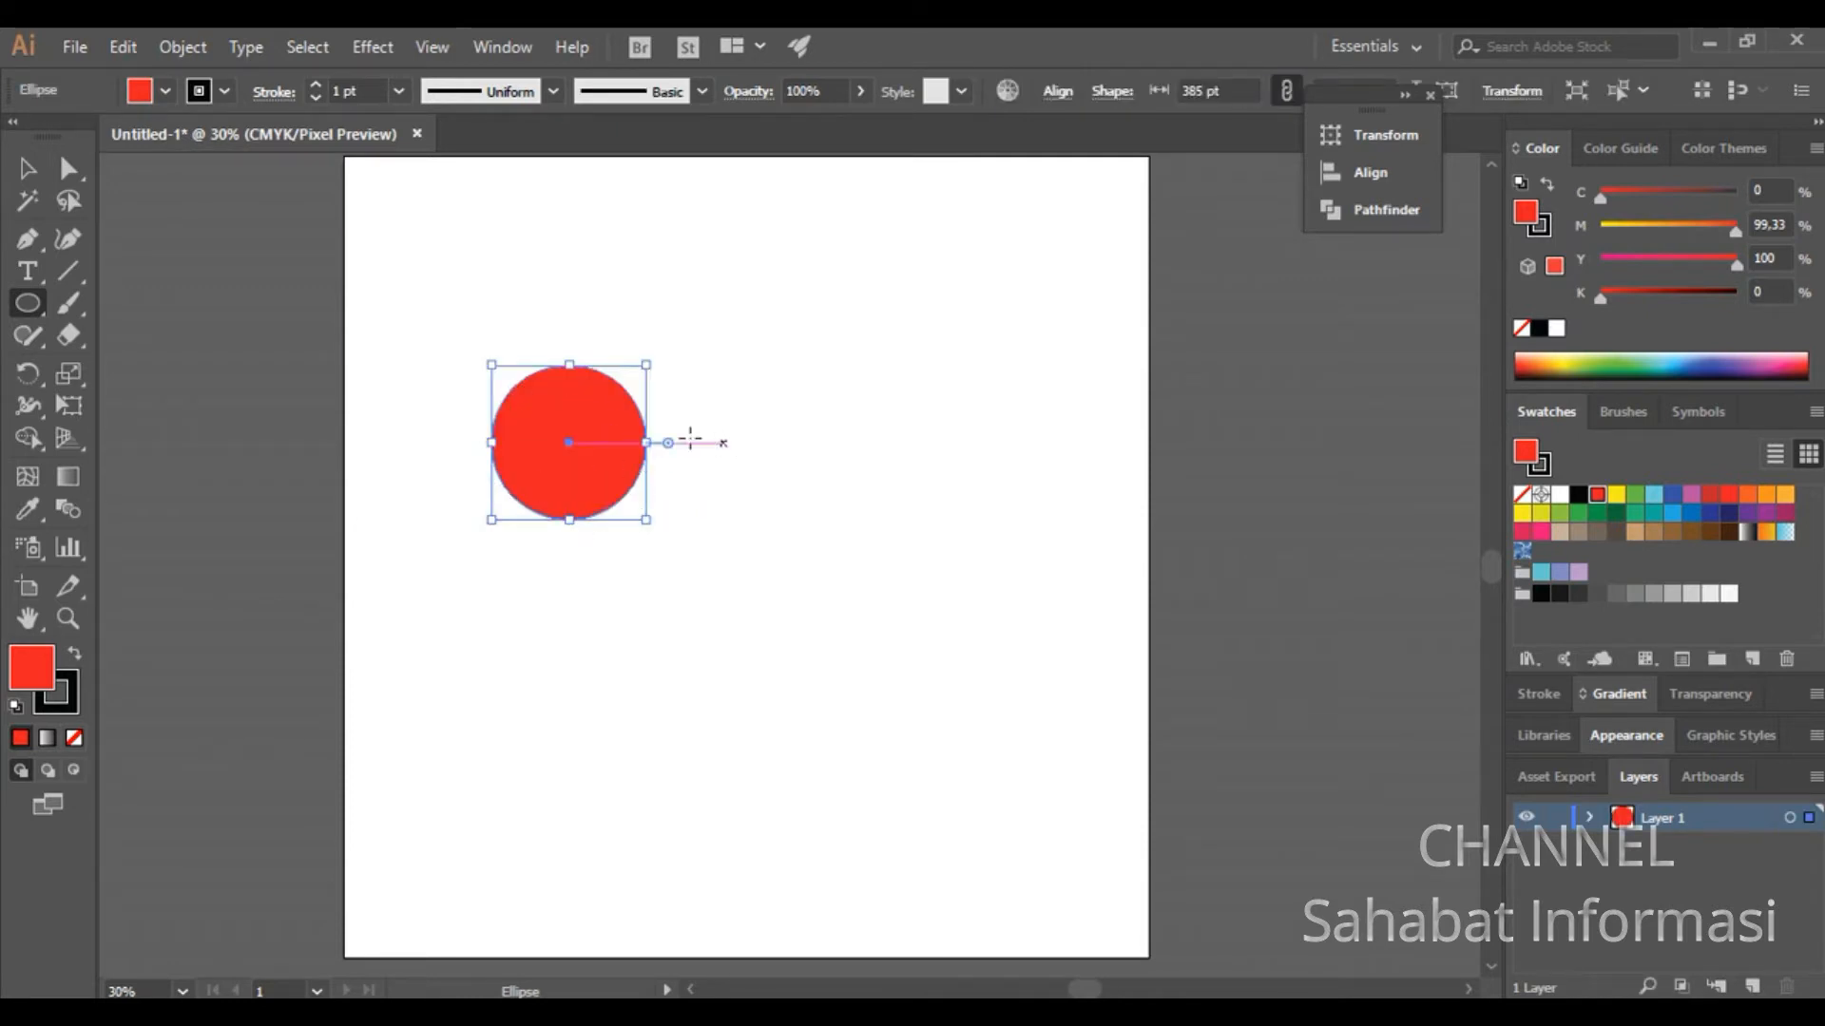
# Step: Copy and paste the circle, moving the copy level with the original so it overlaps its right half
pyautogui.press('ctrl')
pyautogui.hotkey('ctrl', 'c')
pyautogui.hotkey('ctrl', 'v')
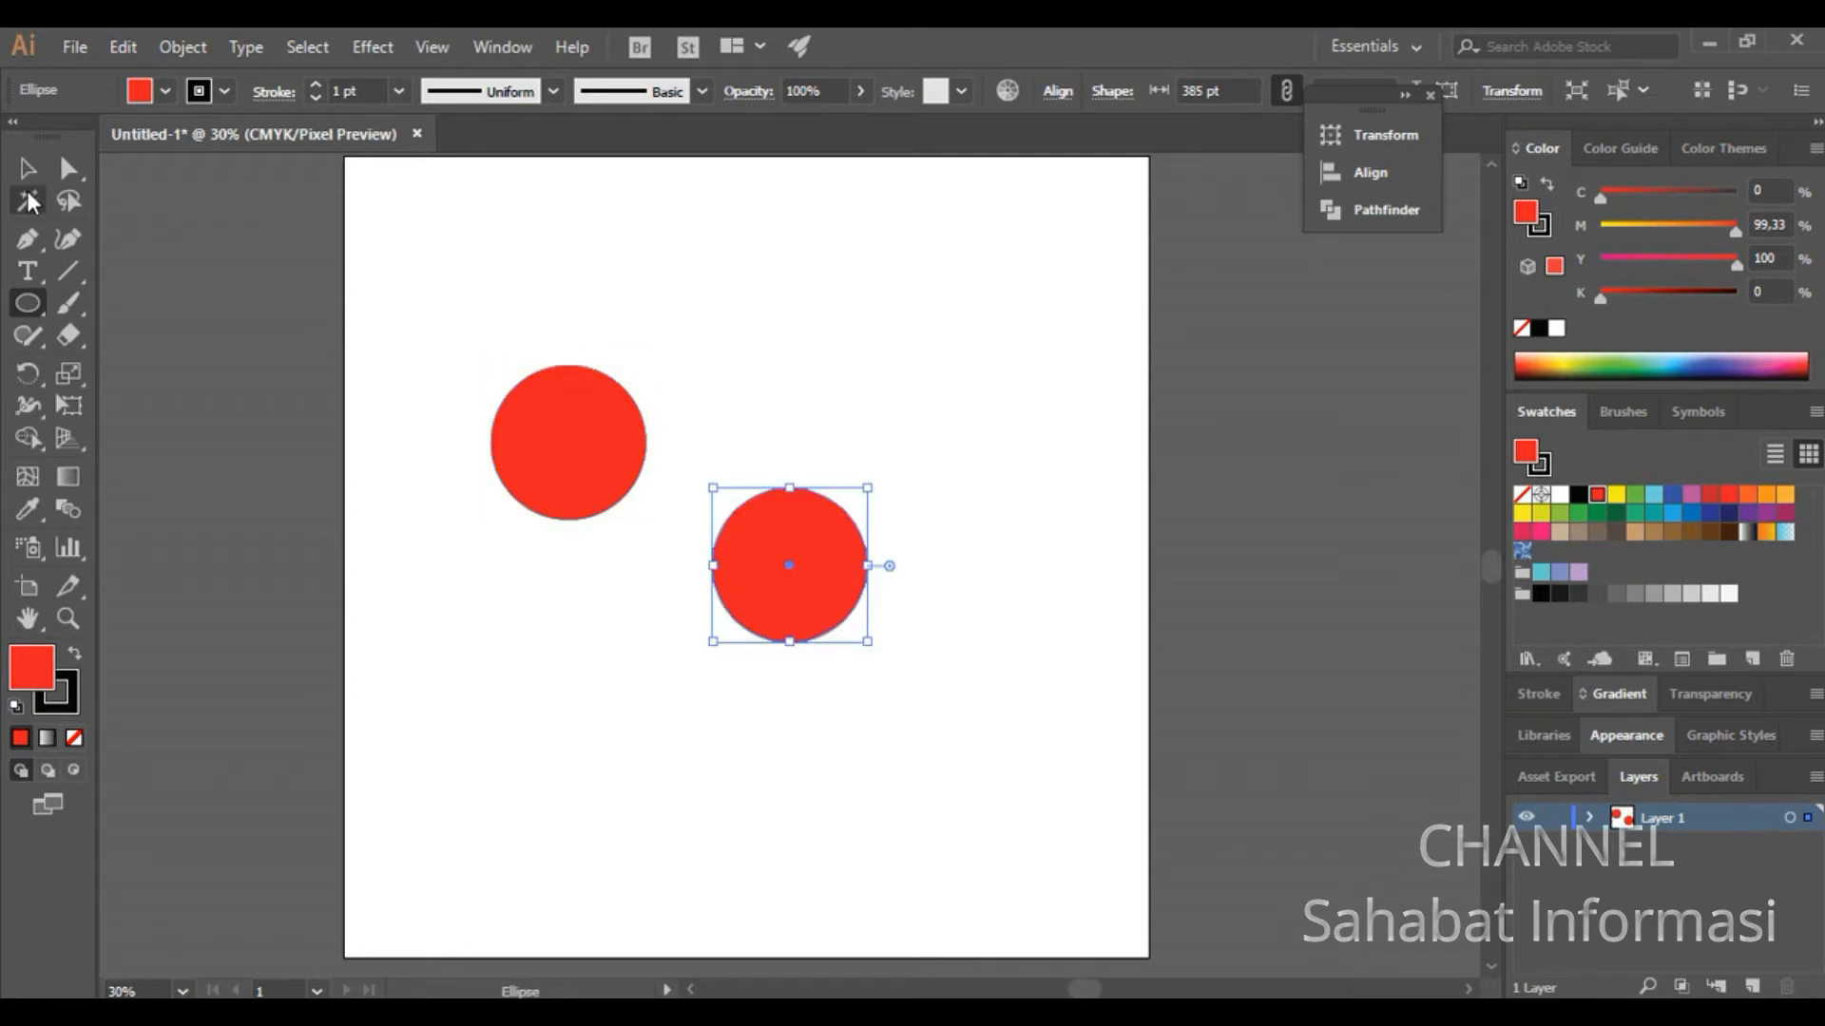
pyautogui.click(27, 171)
pyautogui.moveTo(819, 613); pyautogui.dragTo(671, 499)
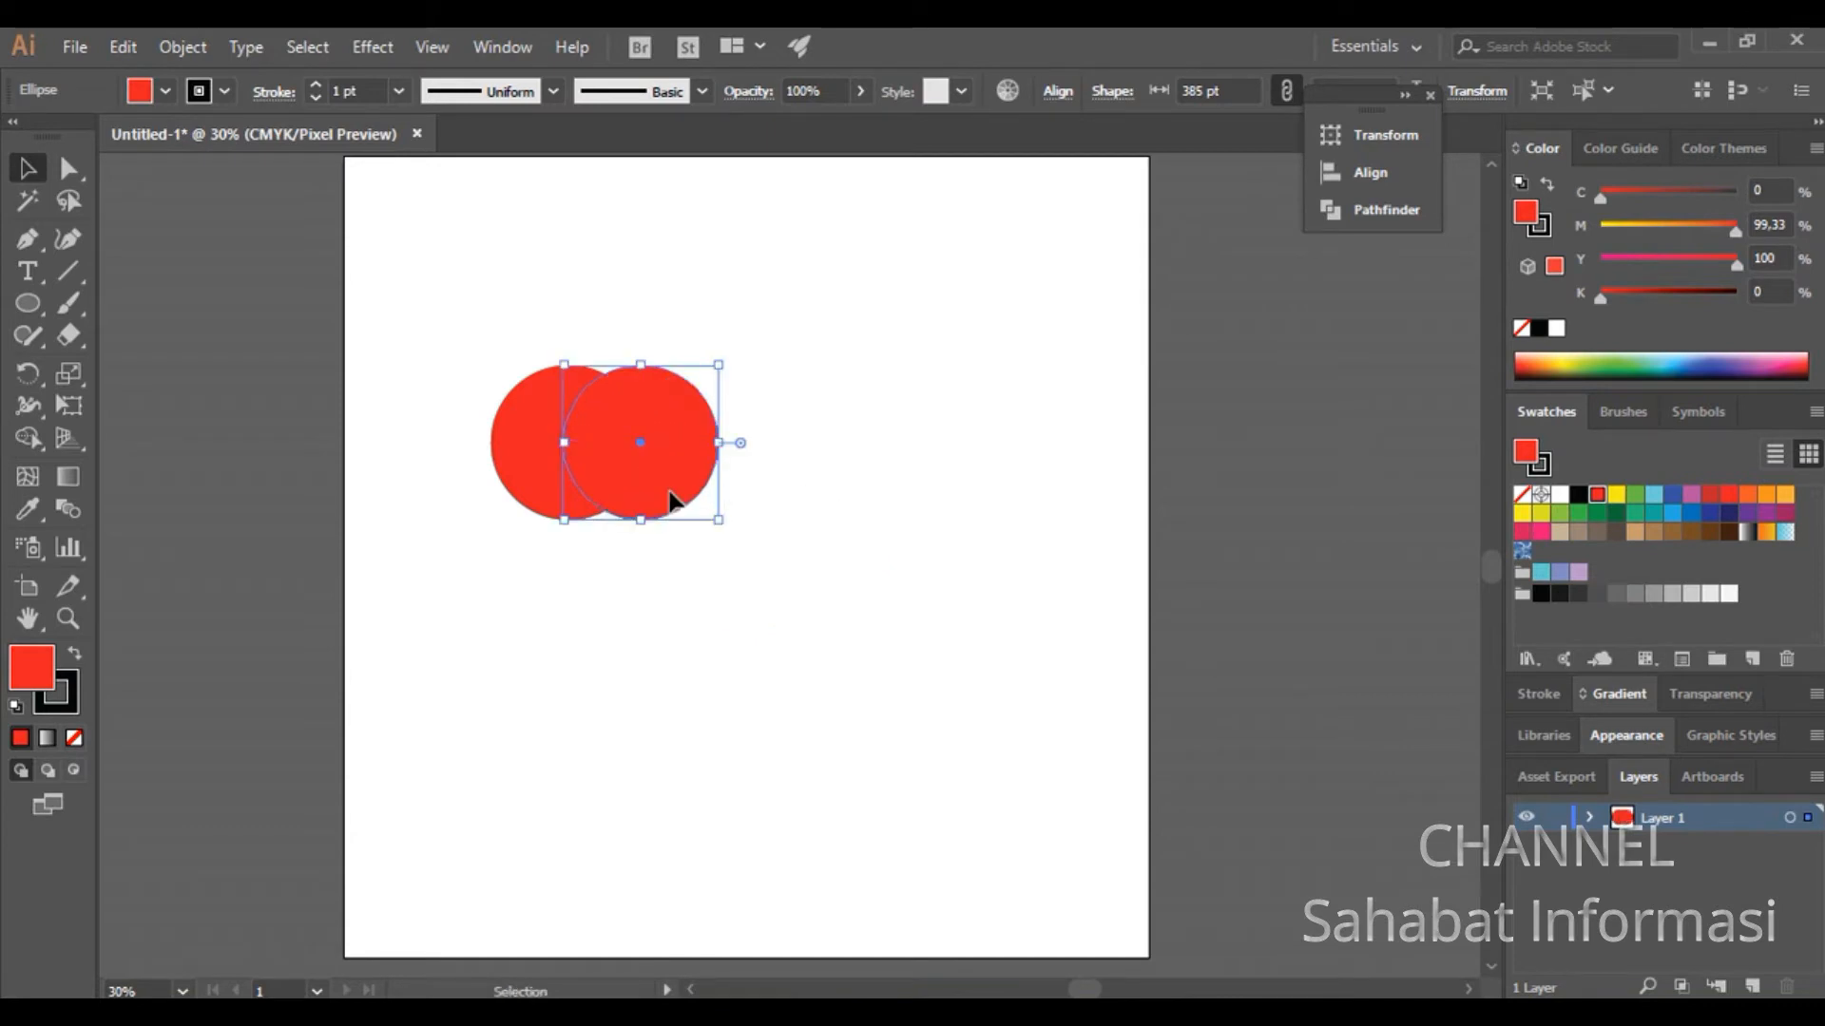
pyautogui.click(819, 500)
pyautogui.moveTo(684, 506); pyautogui.dragTo(701, 497)
pyautogui.click(842, 487)
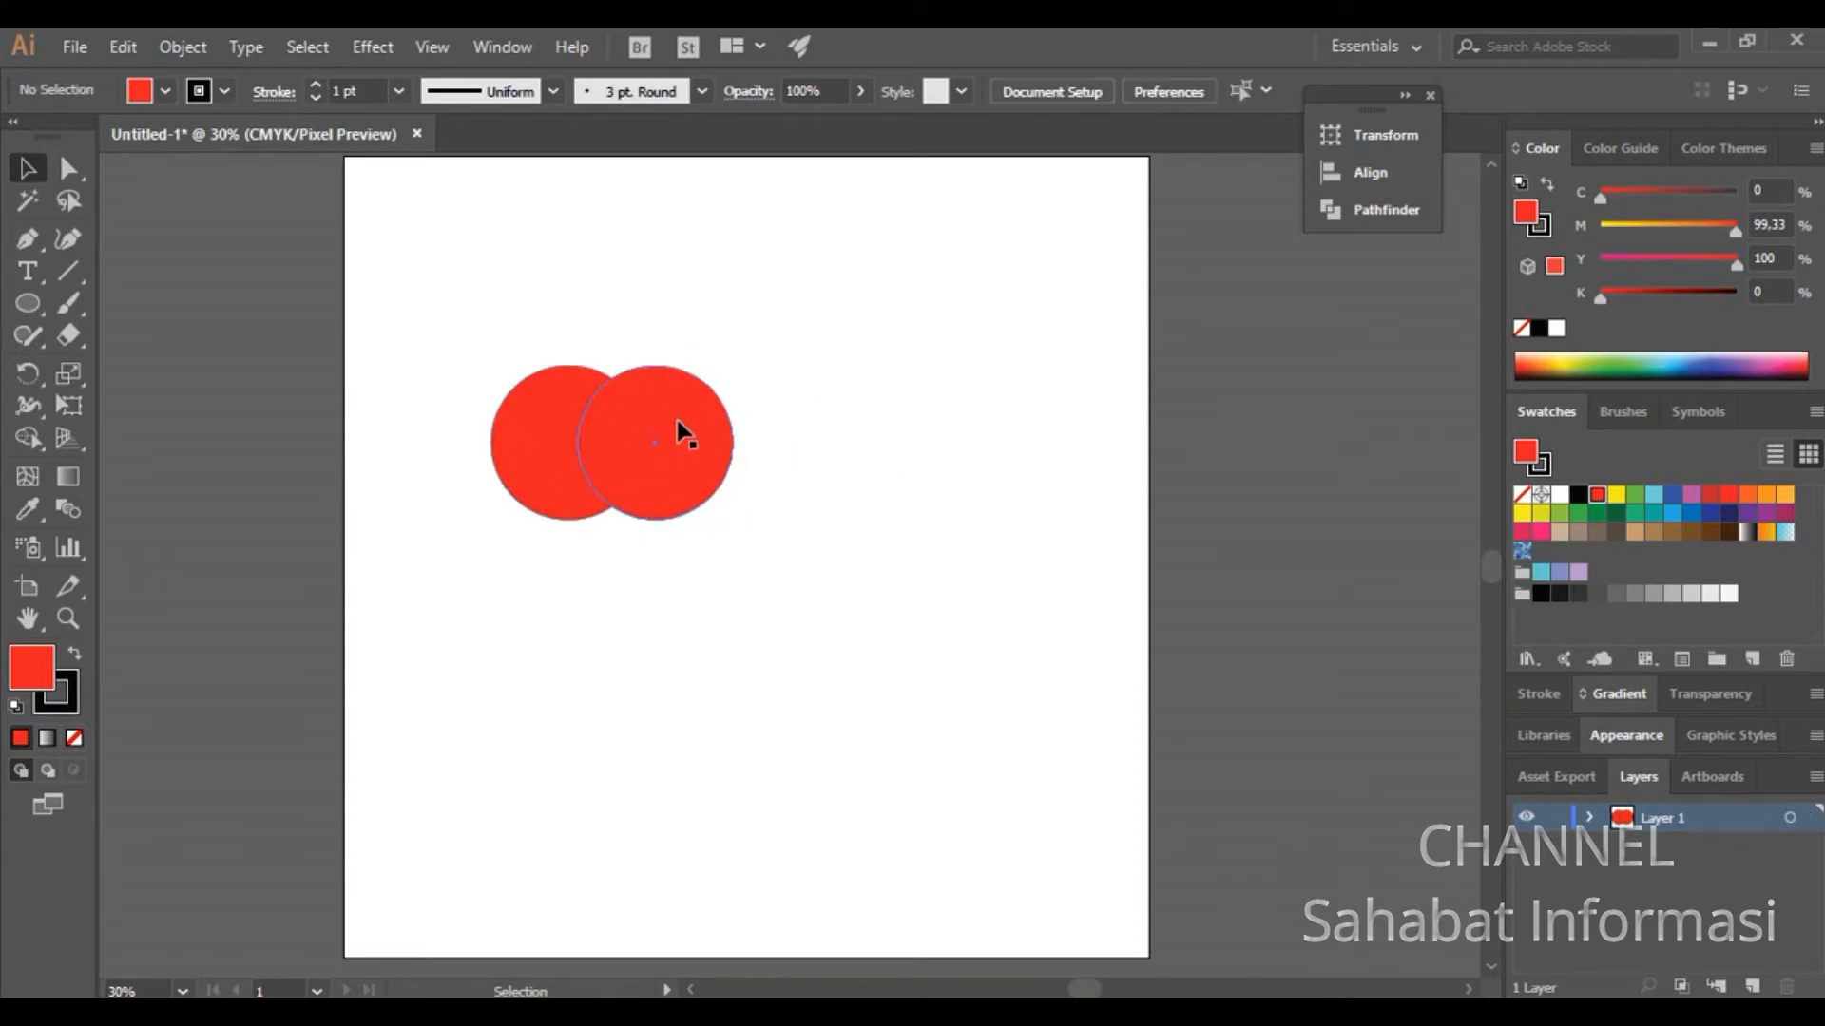
pyautogui.moveTo(488, 323); pyautogui.dragTo(827, 575)
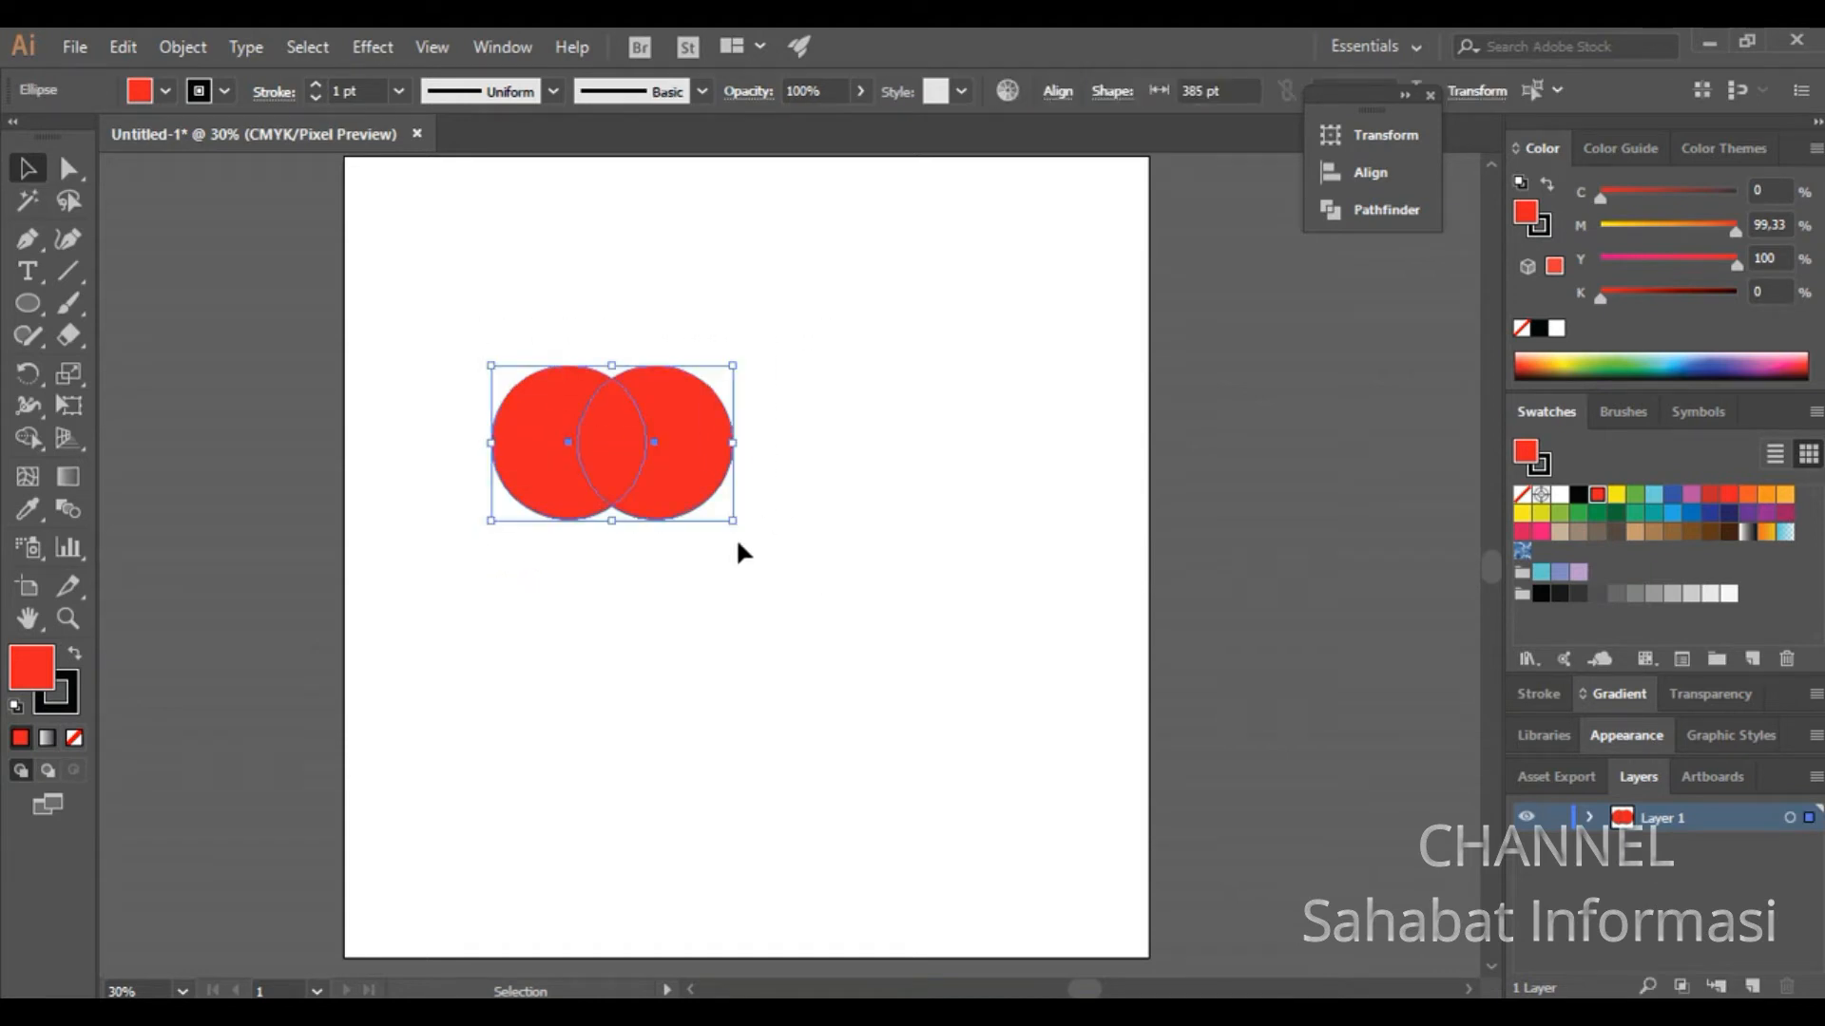
pyautogui.doubleClick(611, 465)
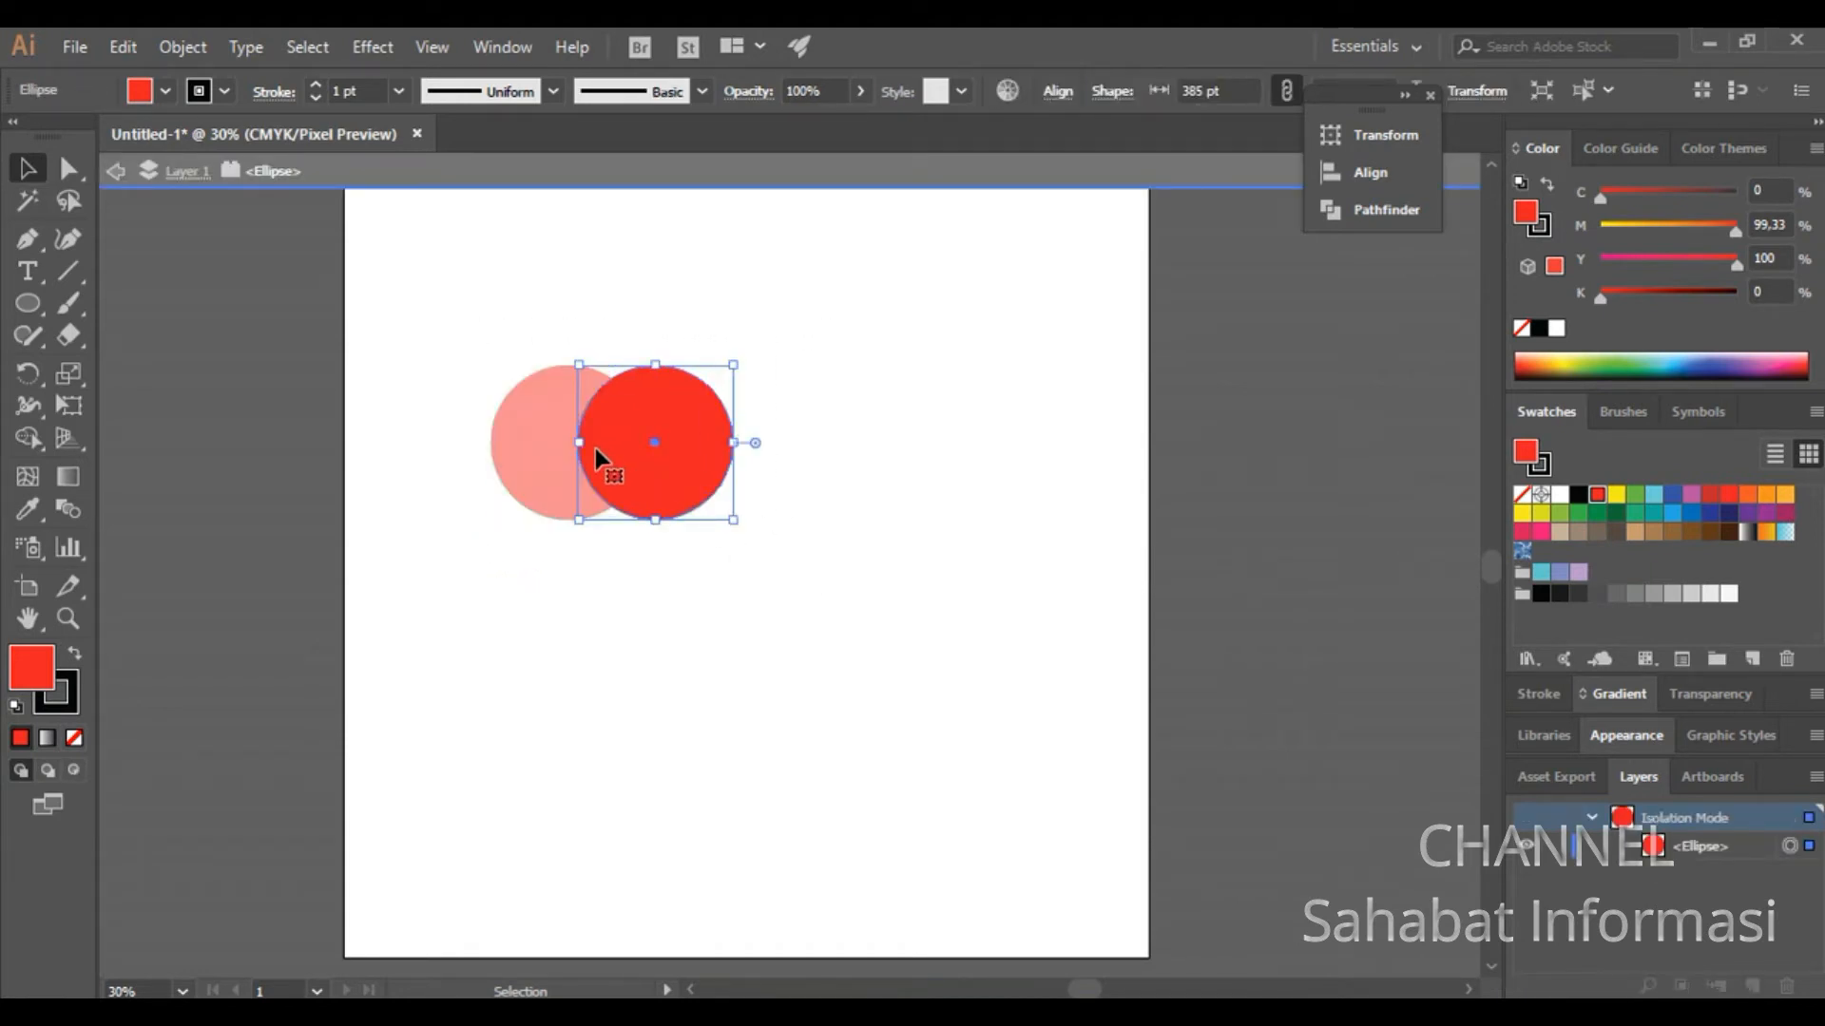
pyautogui.click(460, 391)
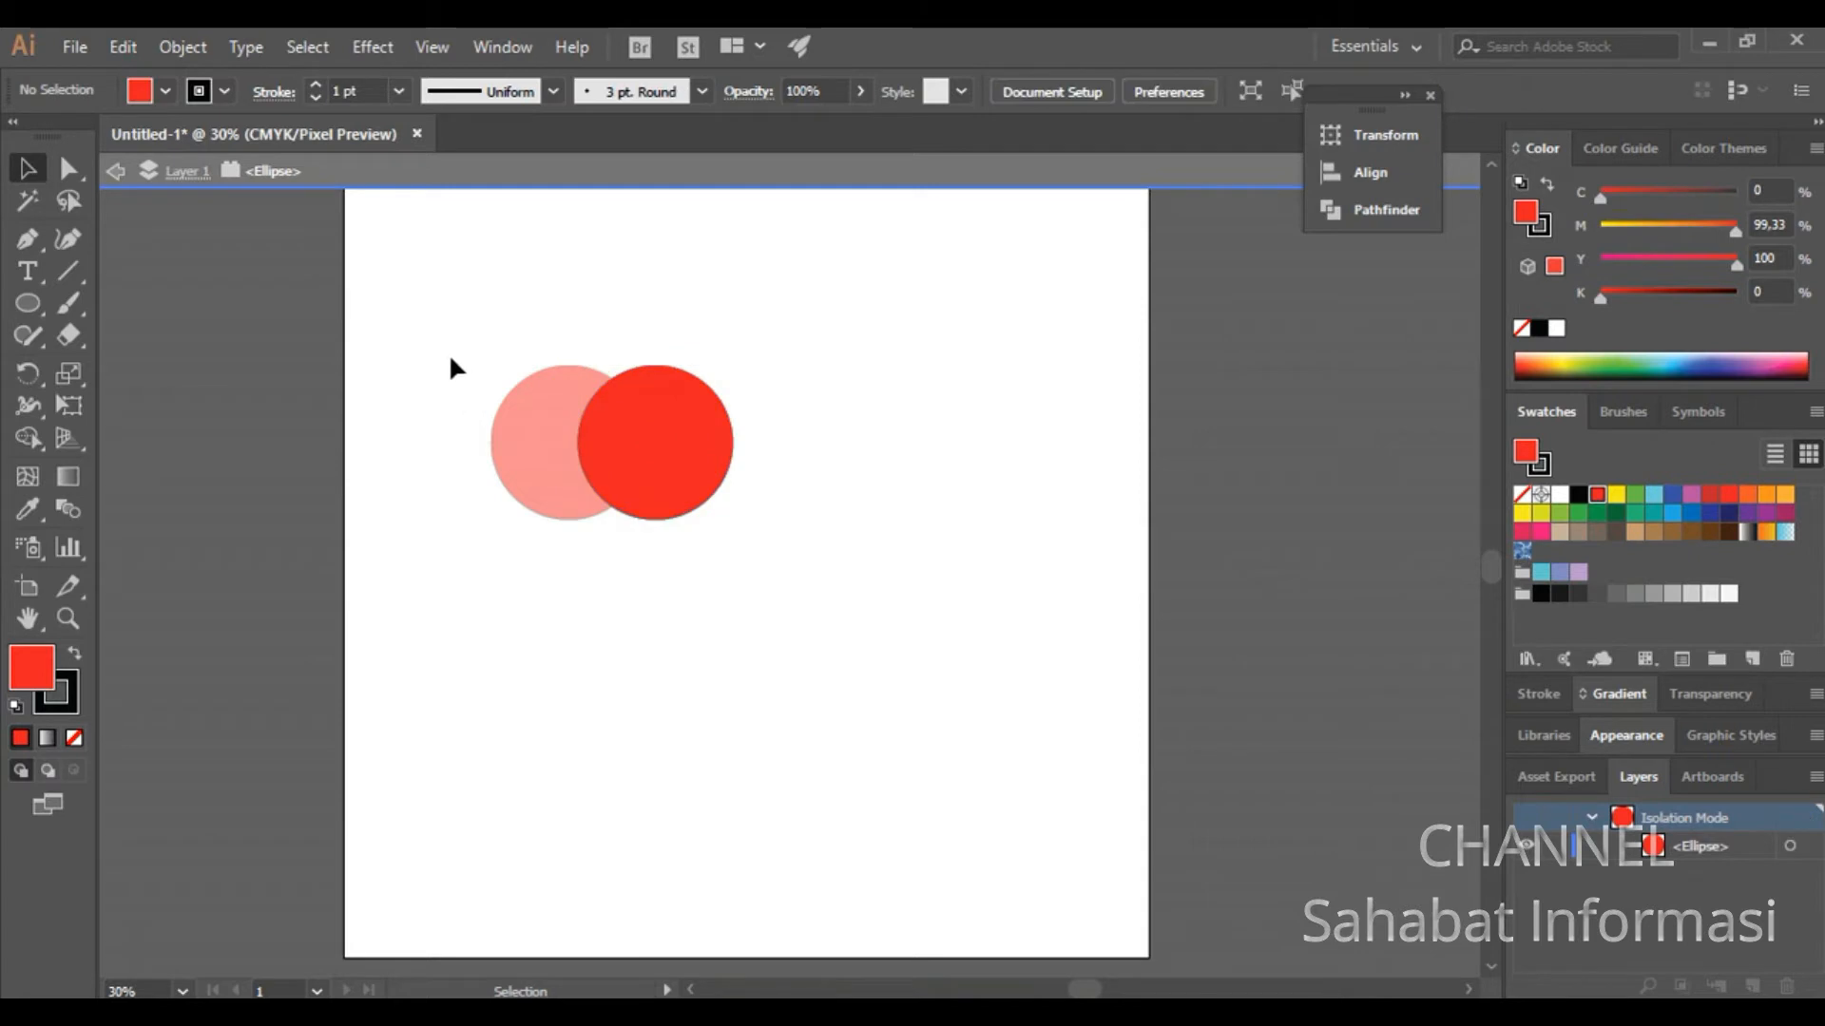
pyautogui.doubleClick(451, 358)
# Step: Select both circles and extract their overlapping area as a separate shape with the Shape Builder tool
pyautogui.moveTo(459, 338); pyautogui.dragTo(843, 588)
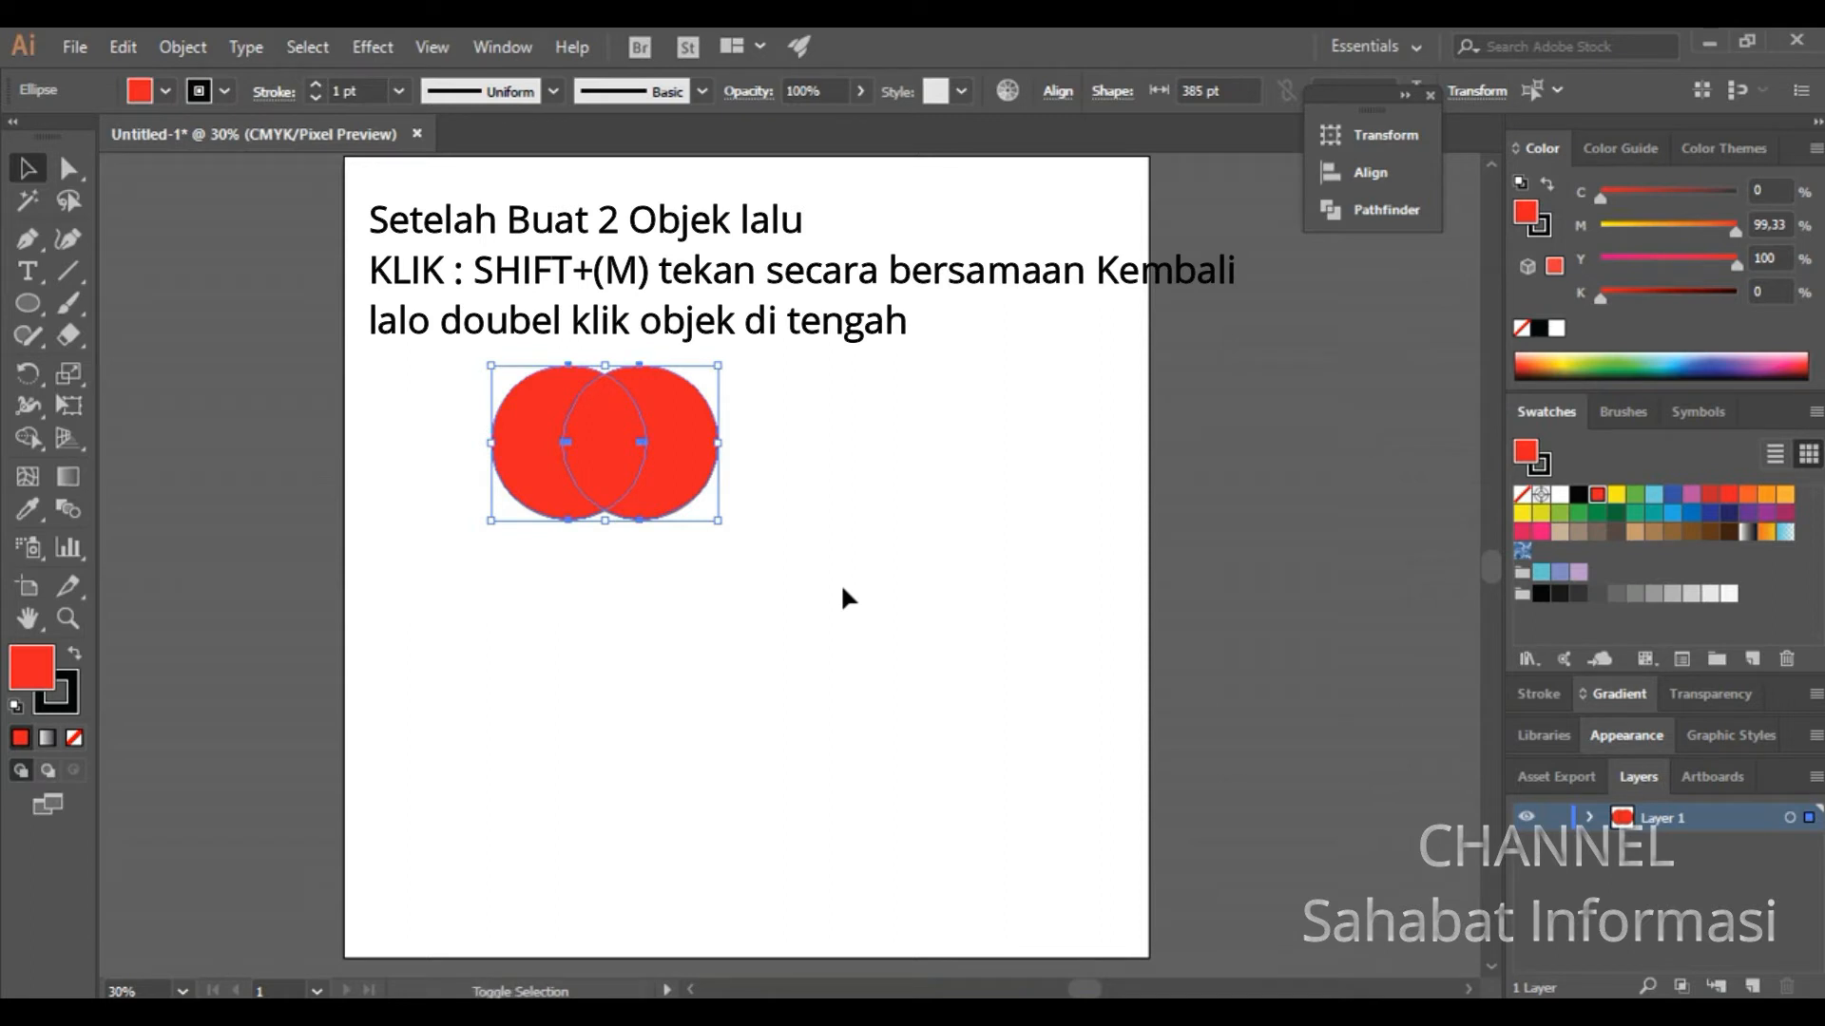
pyautogui.hotkey('shift', 'm')
pyautogui.doubleClick(613, 450)
pyautogui.press('v')
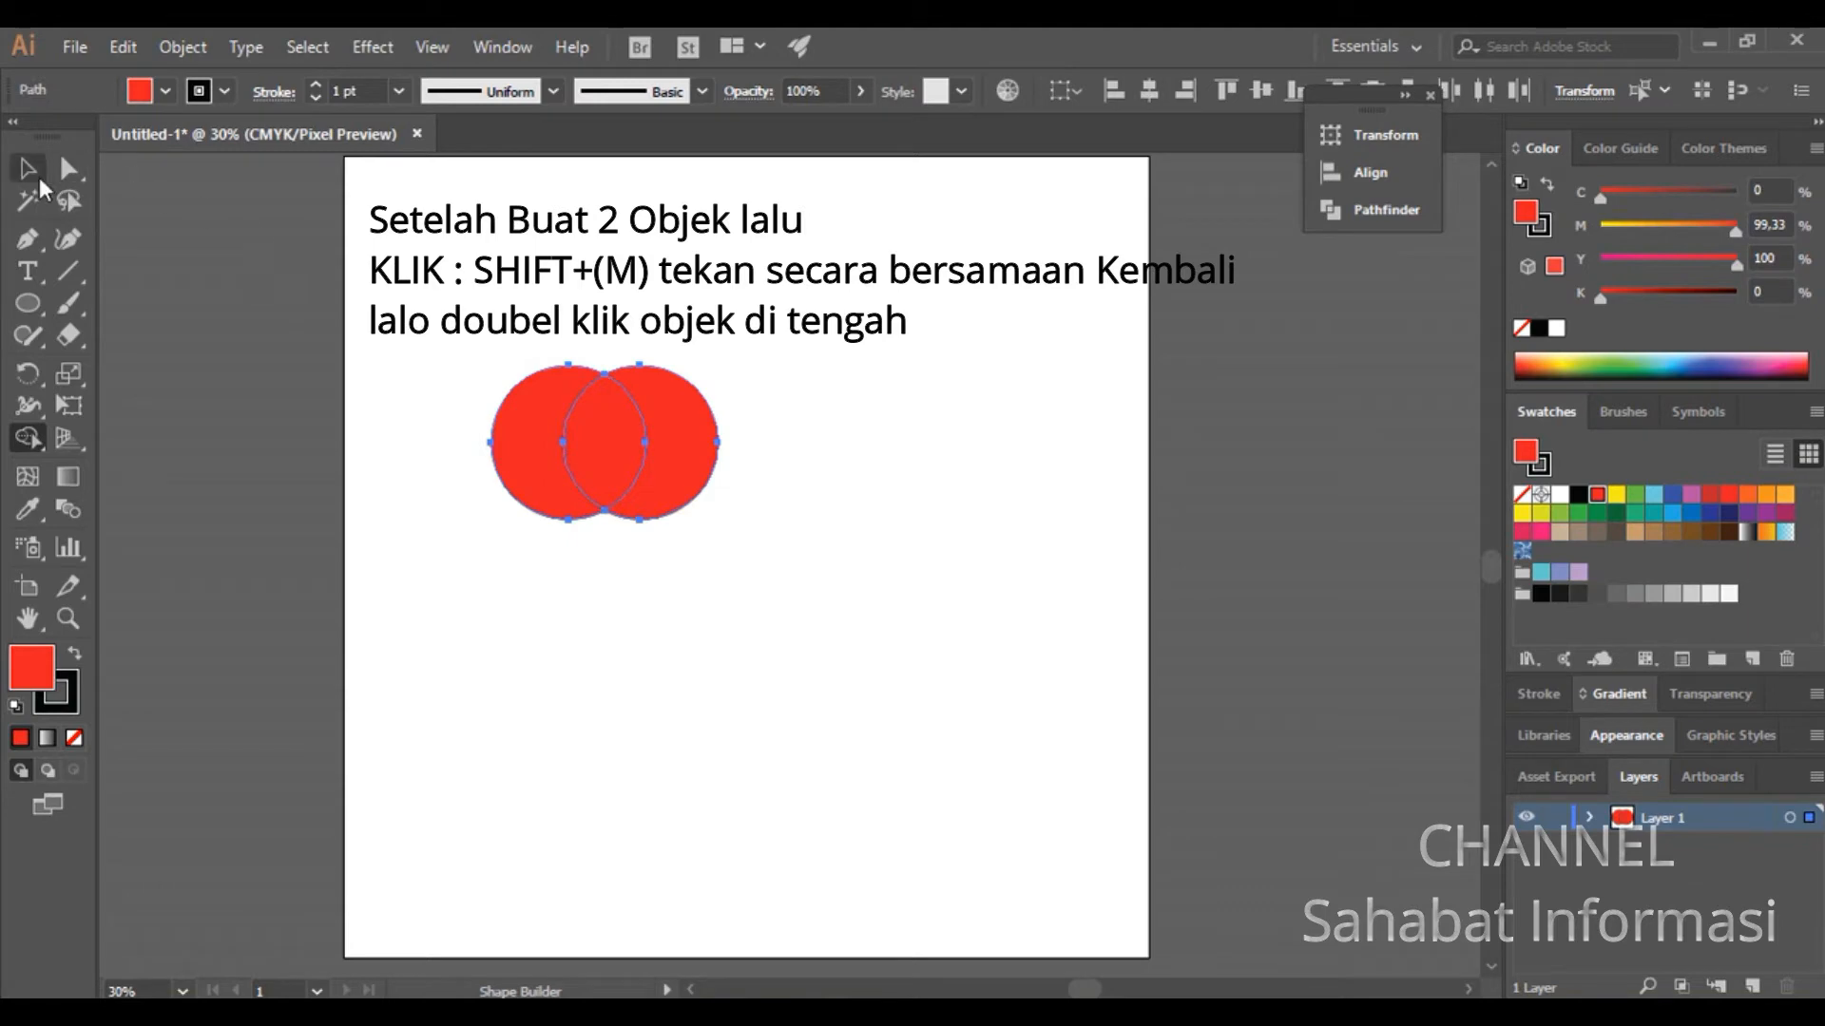
# Step: Isolate the lens-shaped overlap, move it out to the right of the two crescents, and exit isolation mode
pyautogui.doubleClick(591, 464)
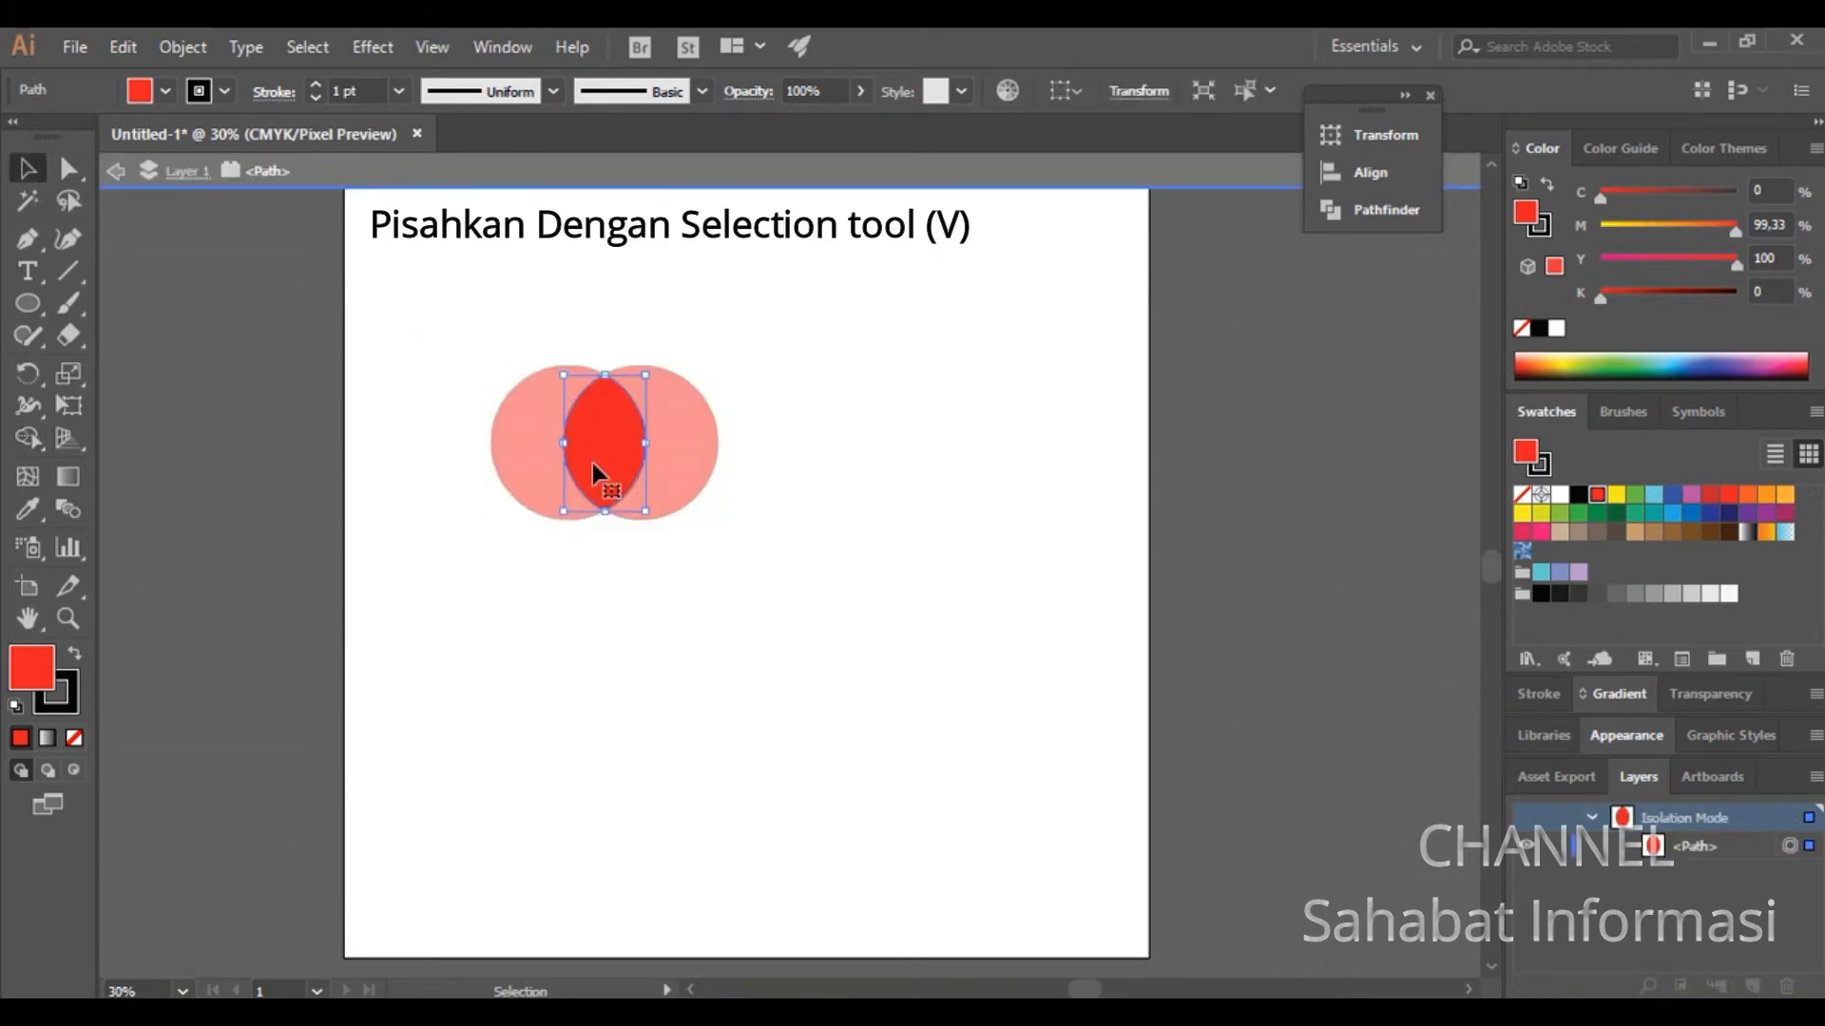
pyautogui.moveTo(591, 464); pyautogui.dragTo(772, 474)
pyautogui.click(739, 611)
pyautogui.doubleClick(739, 612)
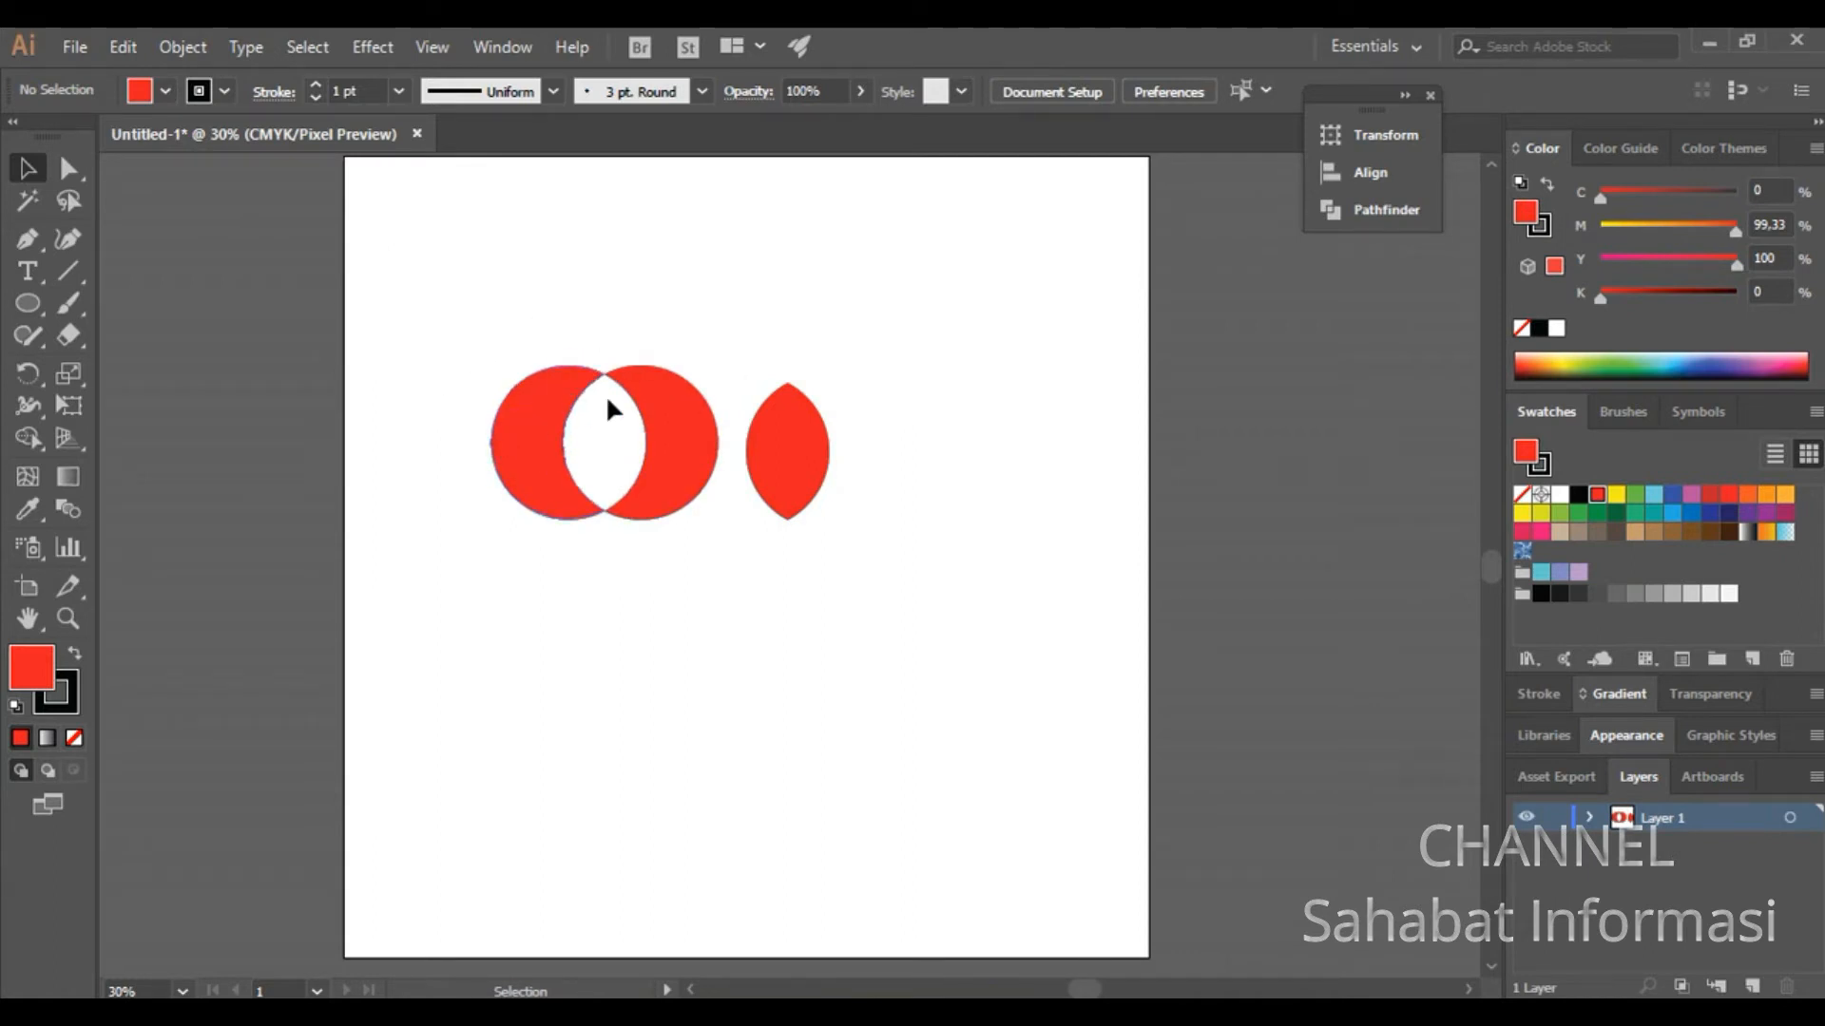
# Step: Fill the right crescent with yellow and the separated lens shape with light orange
pyautogui.click(559, 434)
pyautogui.click(684, 418)
pyautogui.click(1616, 494)
pyautogui.click(807, 460)
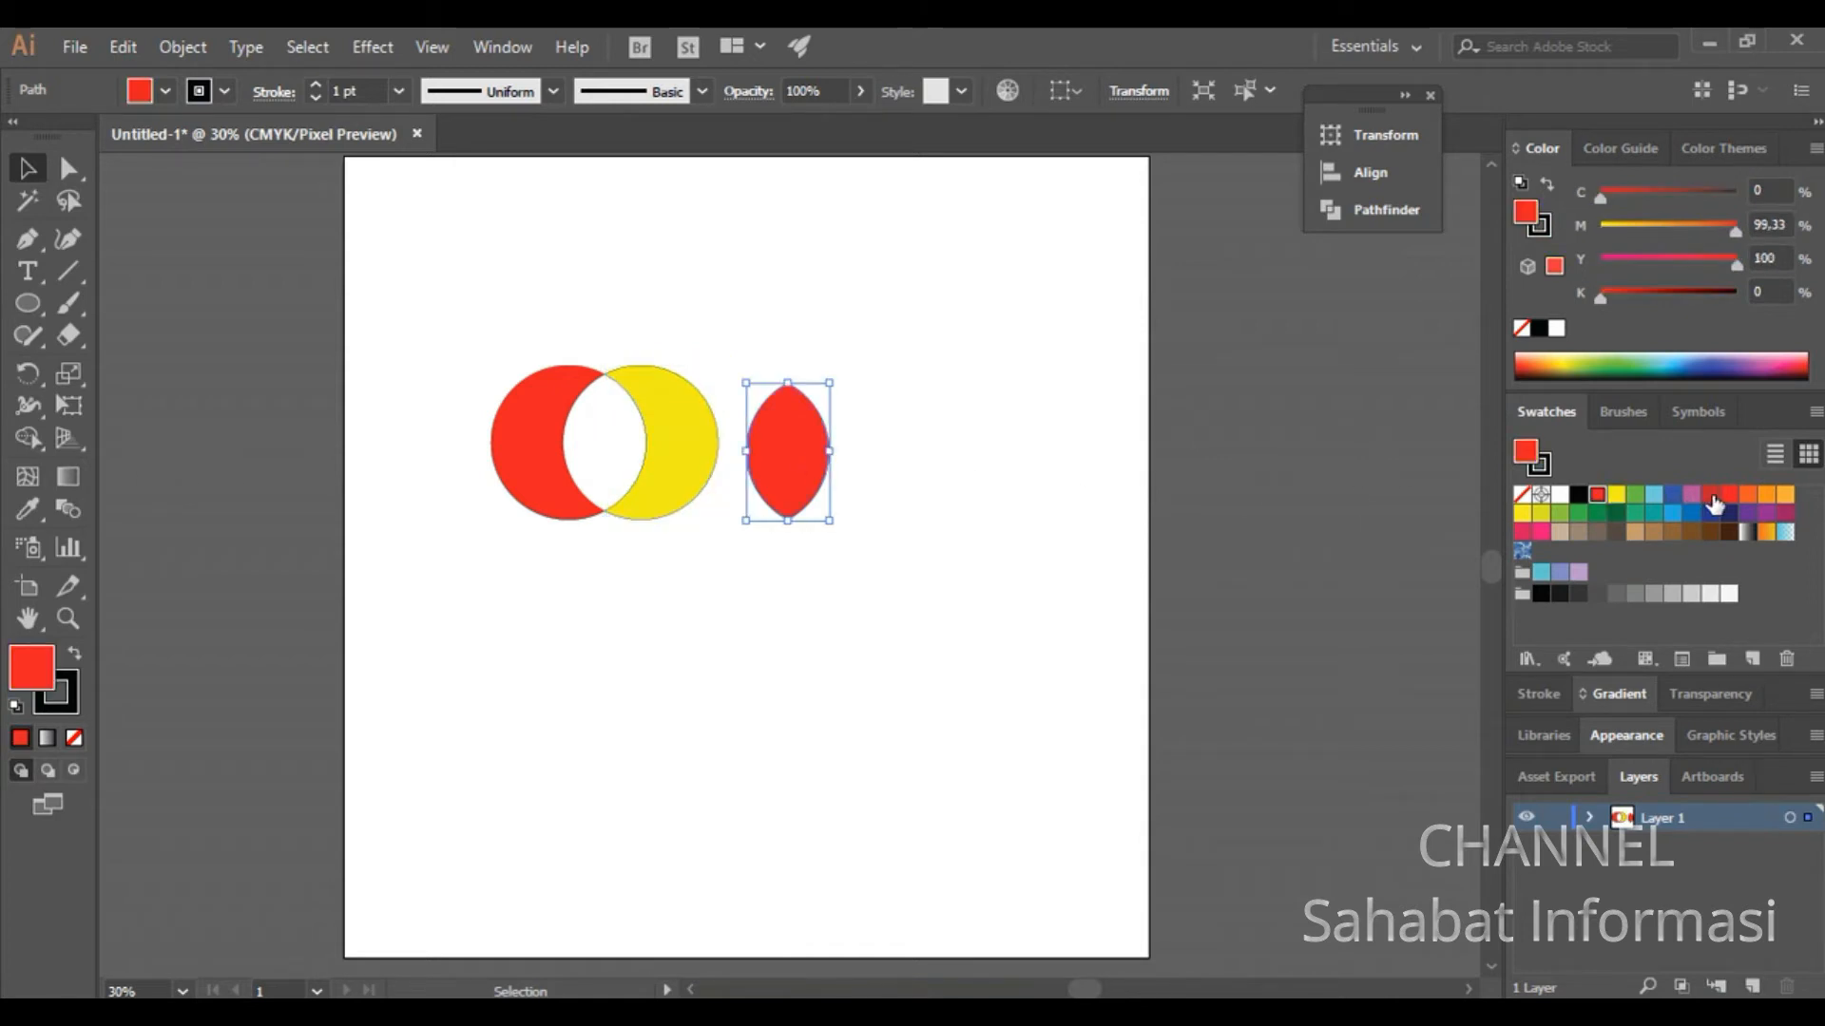
pyautogui.click(1787, 496)
pyautogui.click(1081, 499)
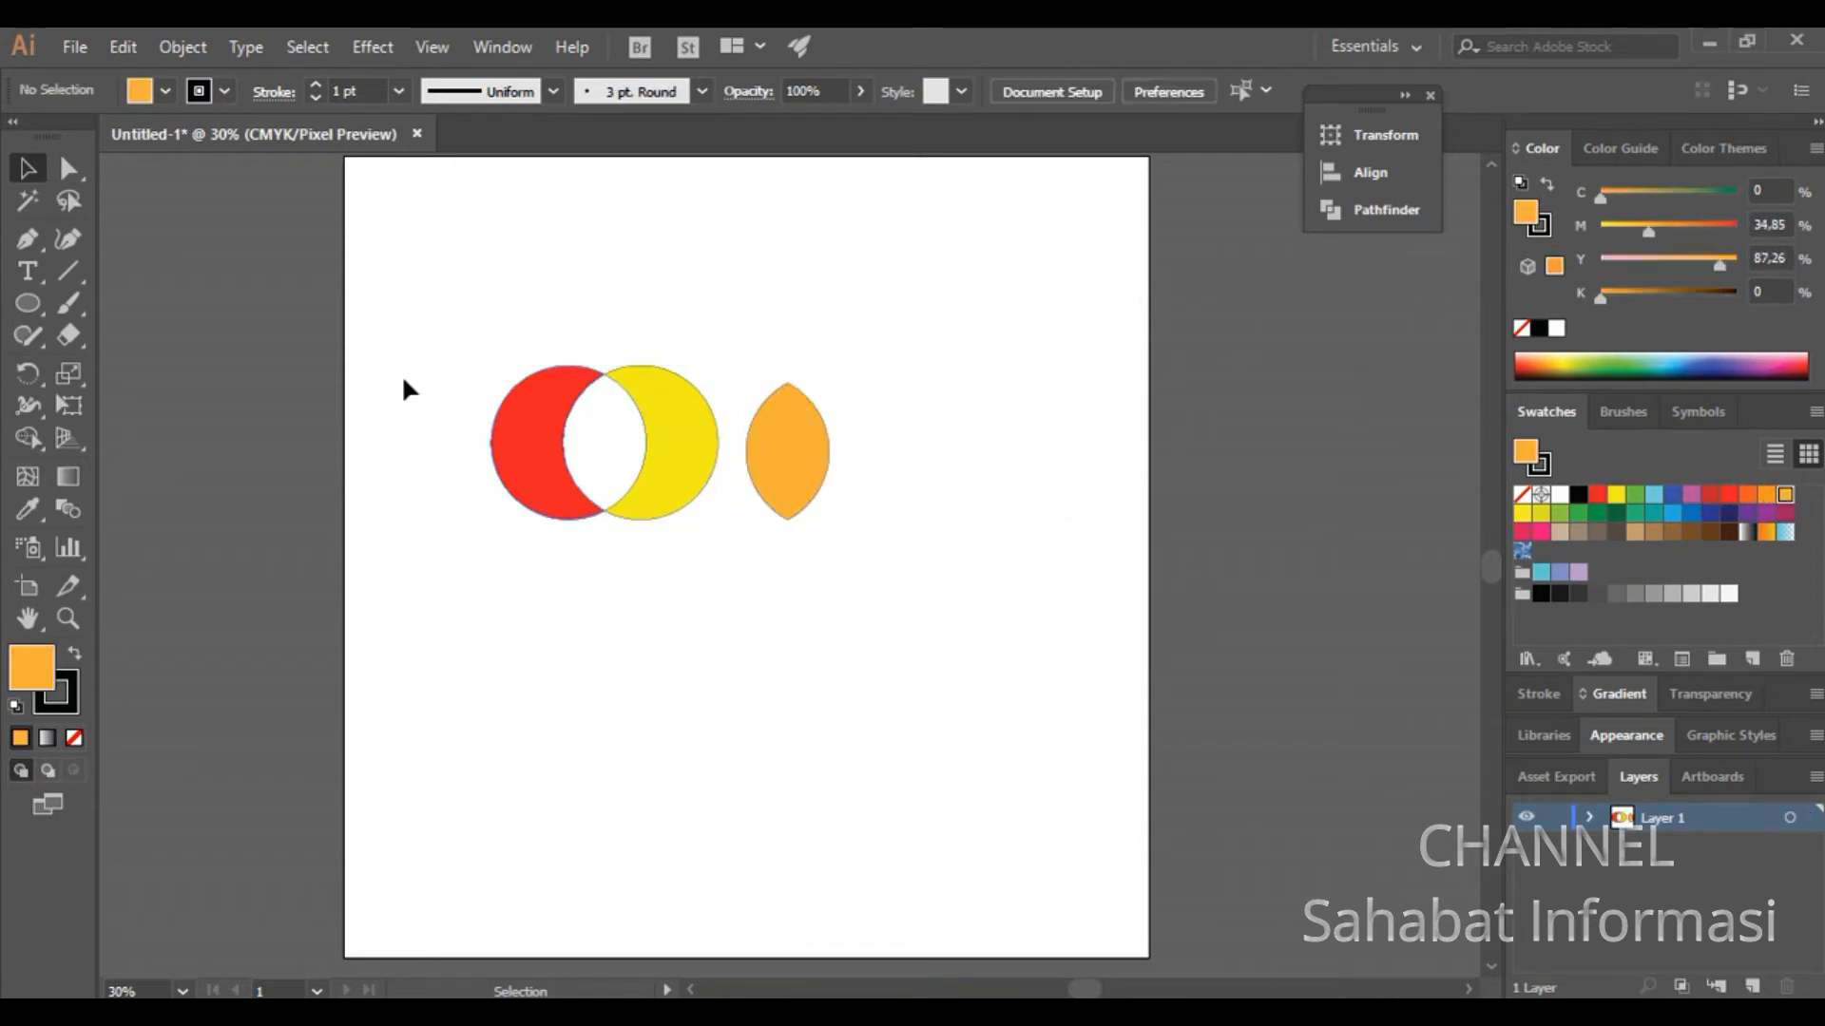
# Step: Spread the pieces apart: red crescent further left, yellow crescent slightly down, and orange lens above and between them
pyautogui.moveTo(562, 419); pyautogui.dragTo(486, 419)
pyautogui.moveTo(663, 441); pyautogui.dragTo(682, 504)
pyautogui.moveTo(811, 470); pyautogui.dragTo(626, 357)
# Step: Delete all three coloured pieces from the artboard
pyautogui.click(777, 547)
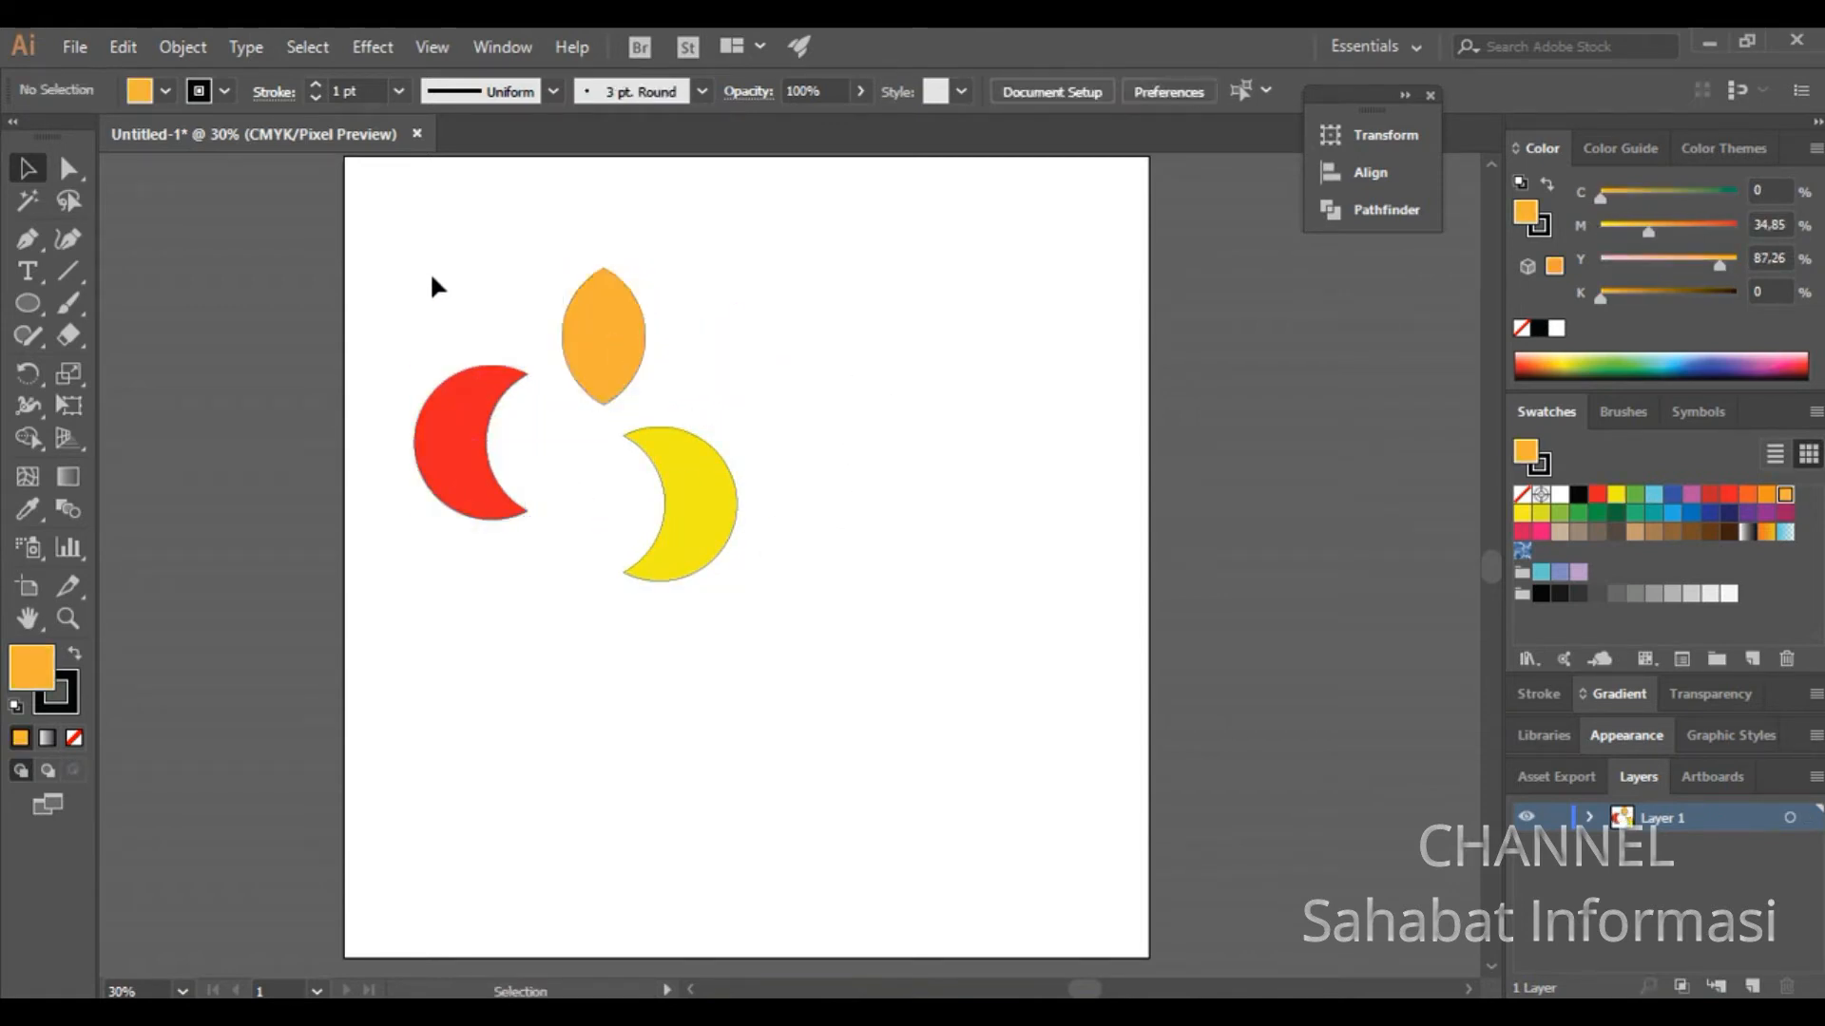
pyautogui.moveTo(397, 235); pyautogui.dragTo(799, 740)
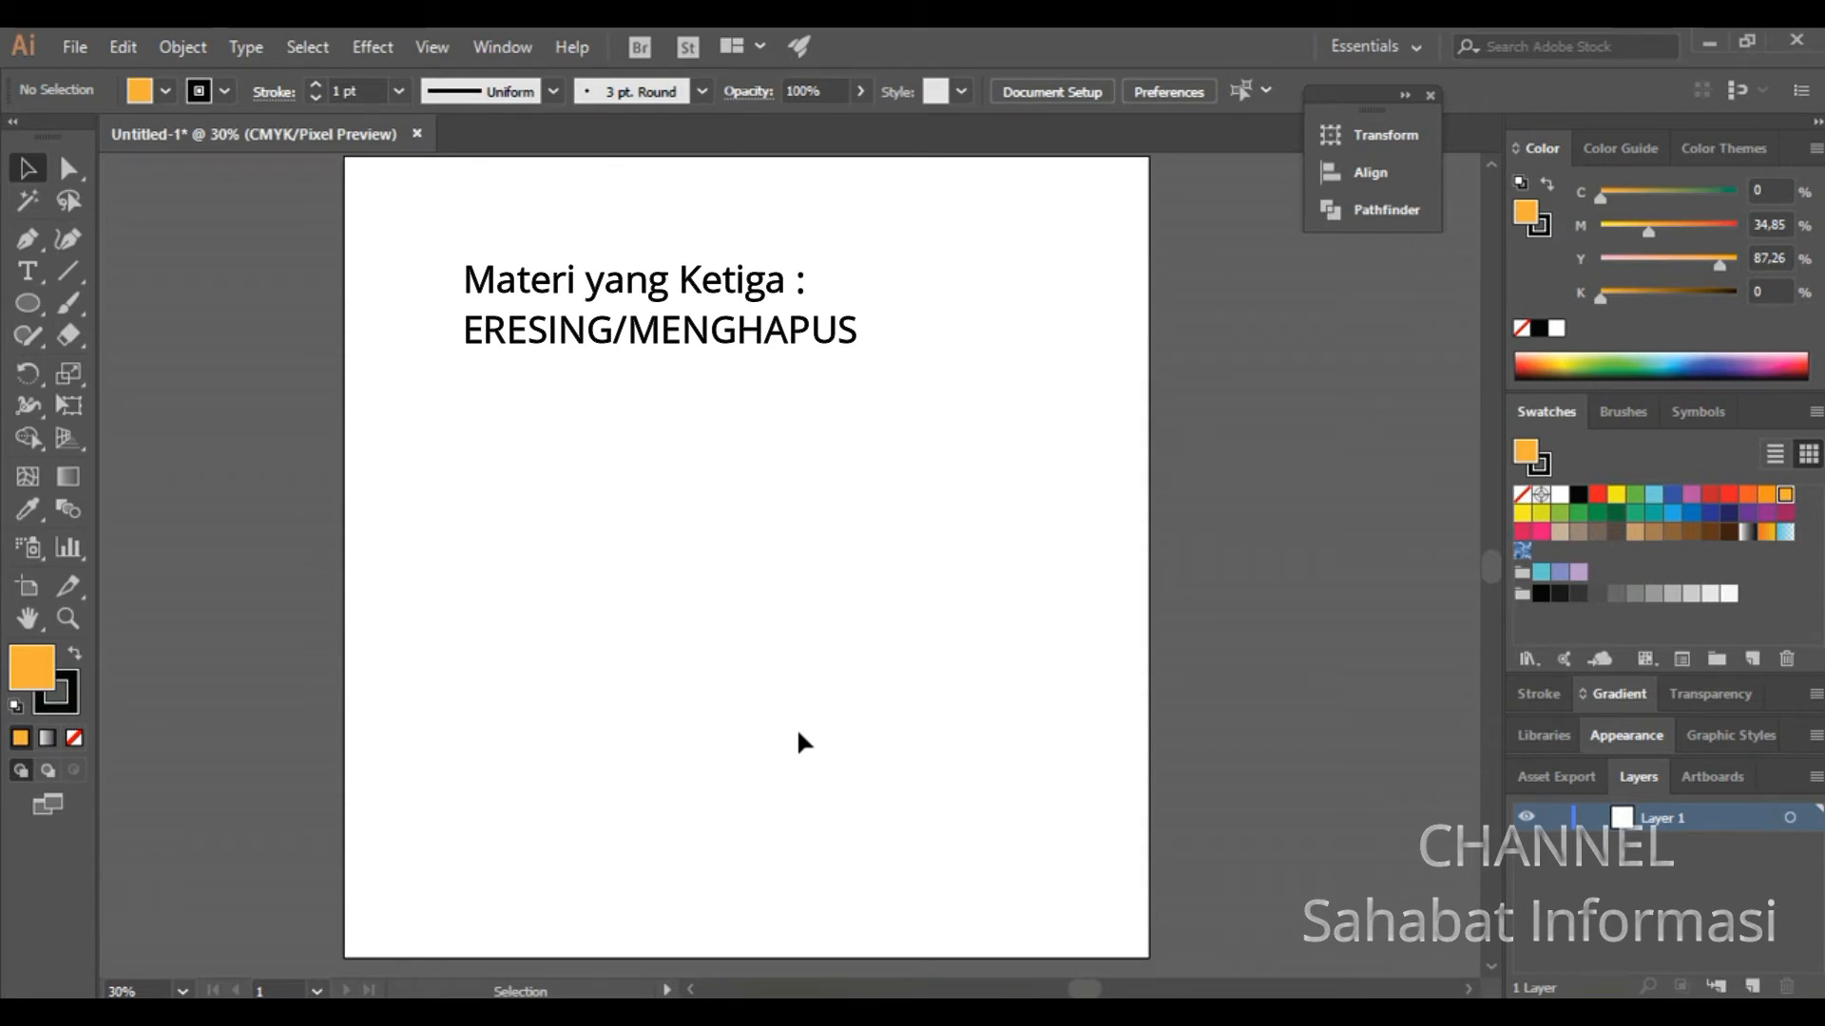
pyautogui.click(19, 304)
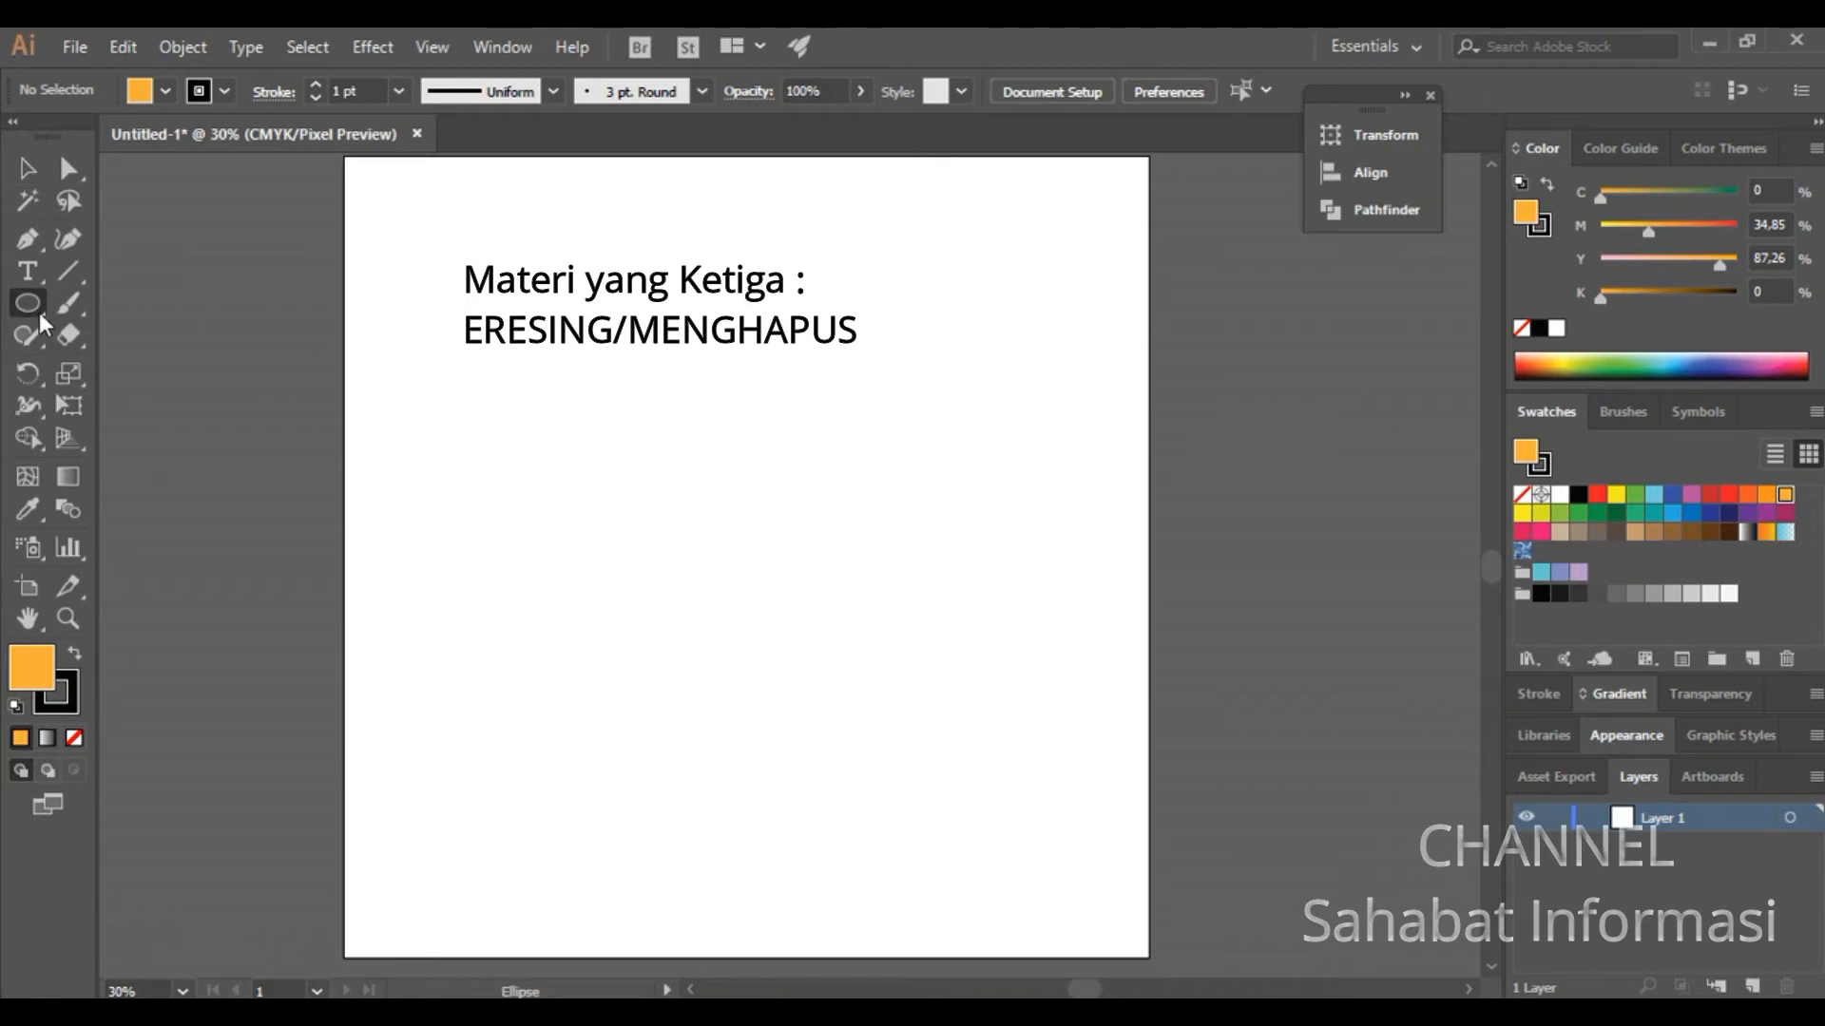
pyautogui.moveTo(478, 354); pyautogui.dragTo(569, 426)
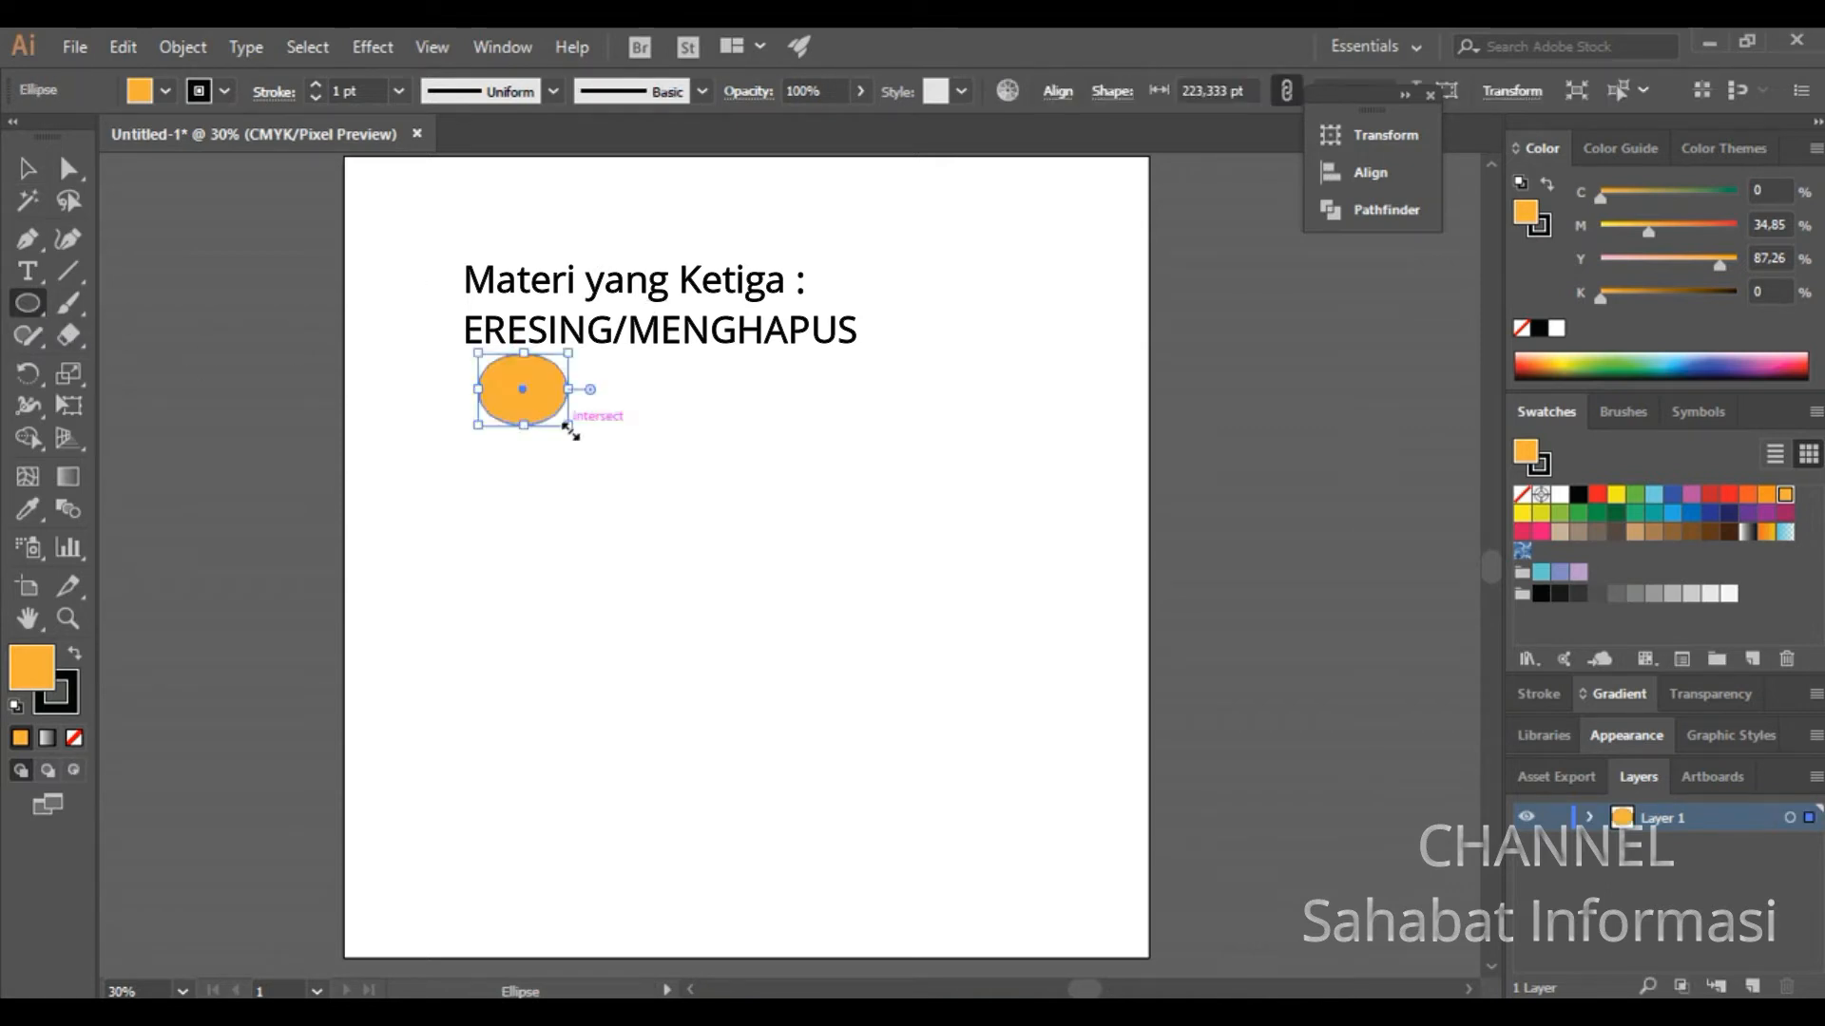
pyautogui.press('Delete')
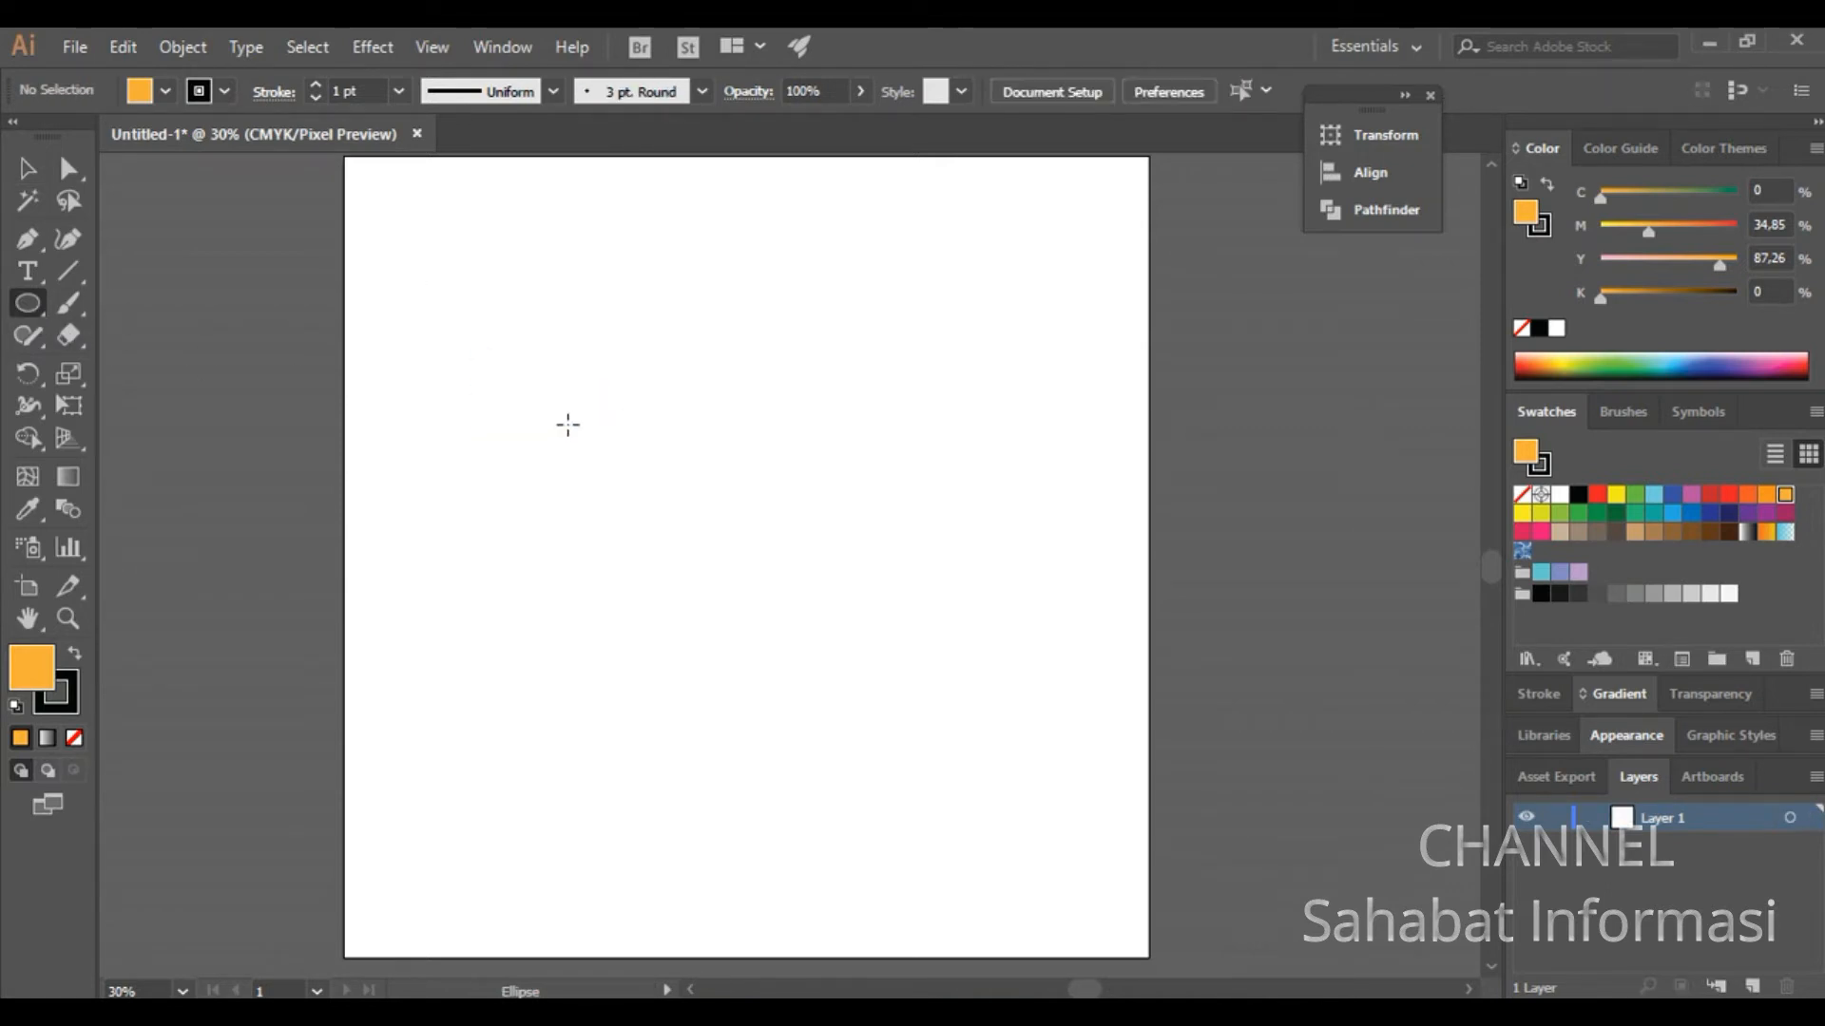
# Step: Paste two copies of the 385 pt red circle and position them overlapping diagonally in the artboard's upper-left area
pyautogui.hotkey('ctrl', 'v')
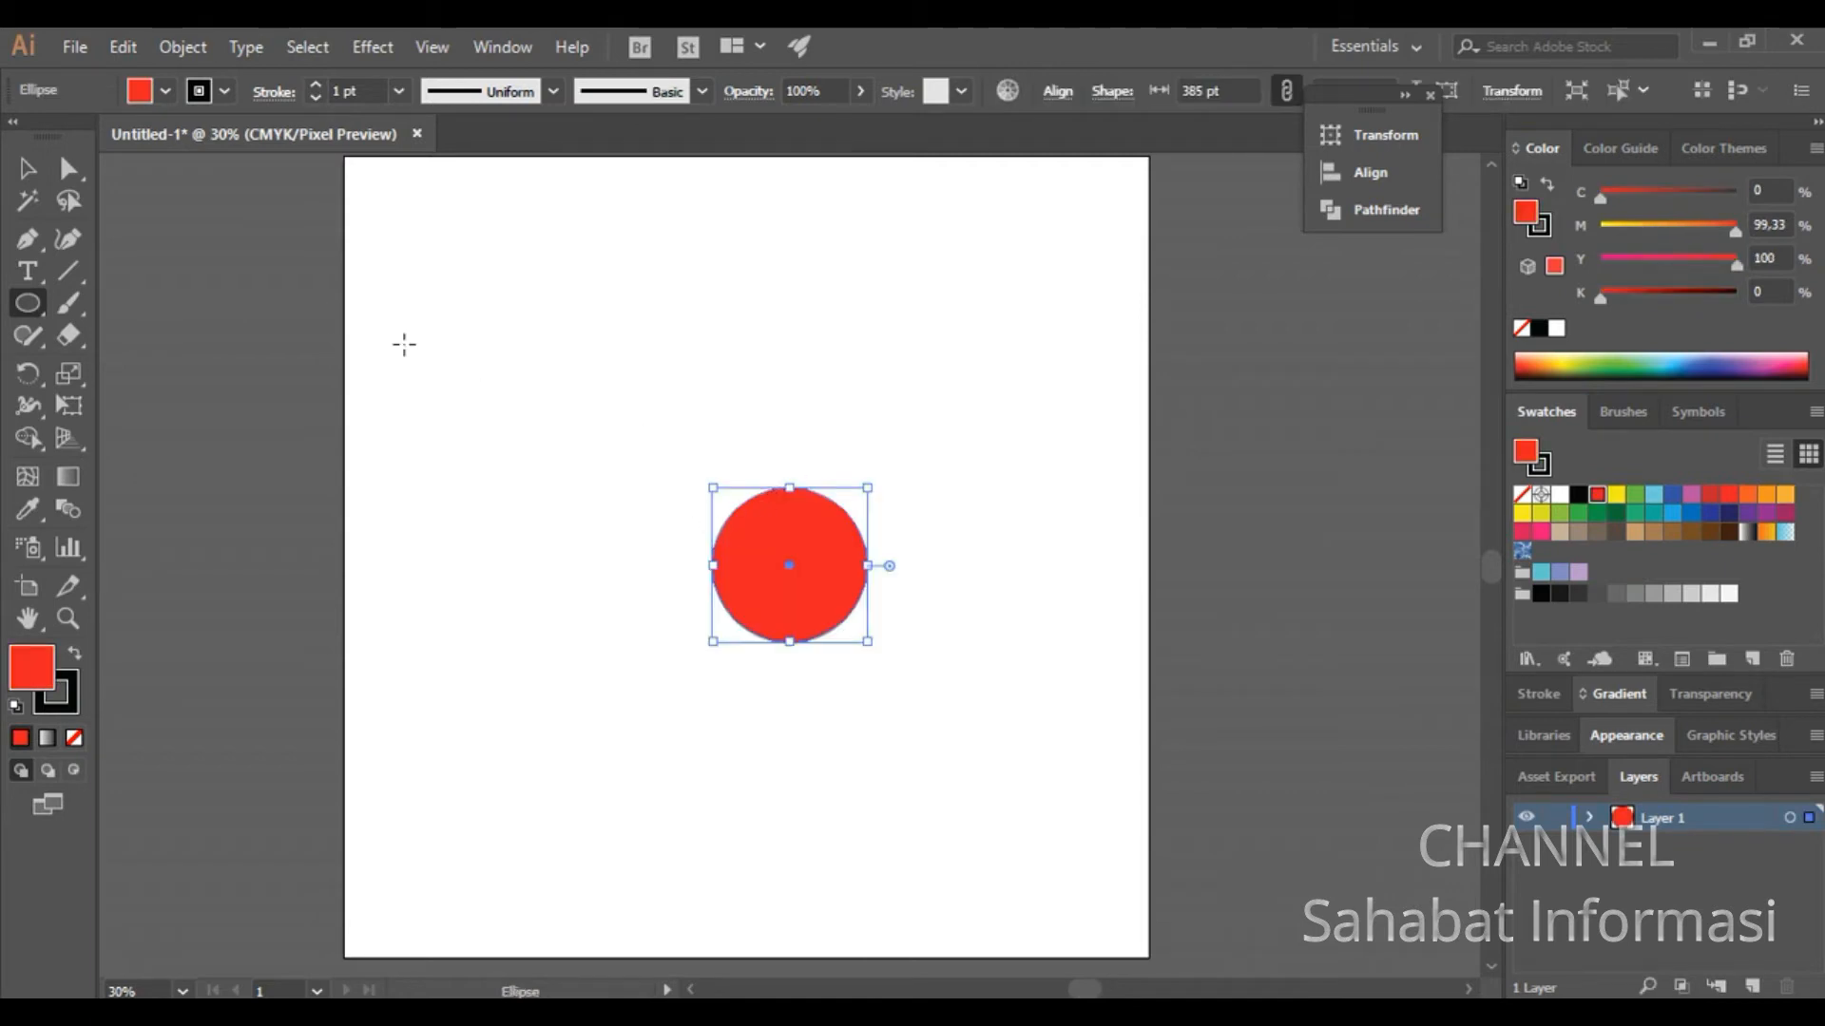
pyautogui.press('ctrl')
pyautogui.click(26, 169)
pyautogui.moveTo(765, 544); pyautogui.dragTo(590, 389)
pyautogui.moveTo(800, 574); pyautogui.dragTo(659, 439)
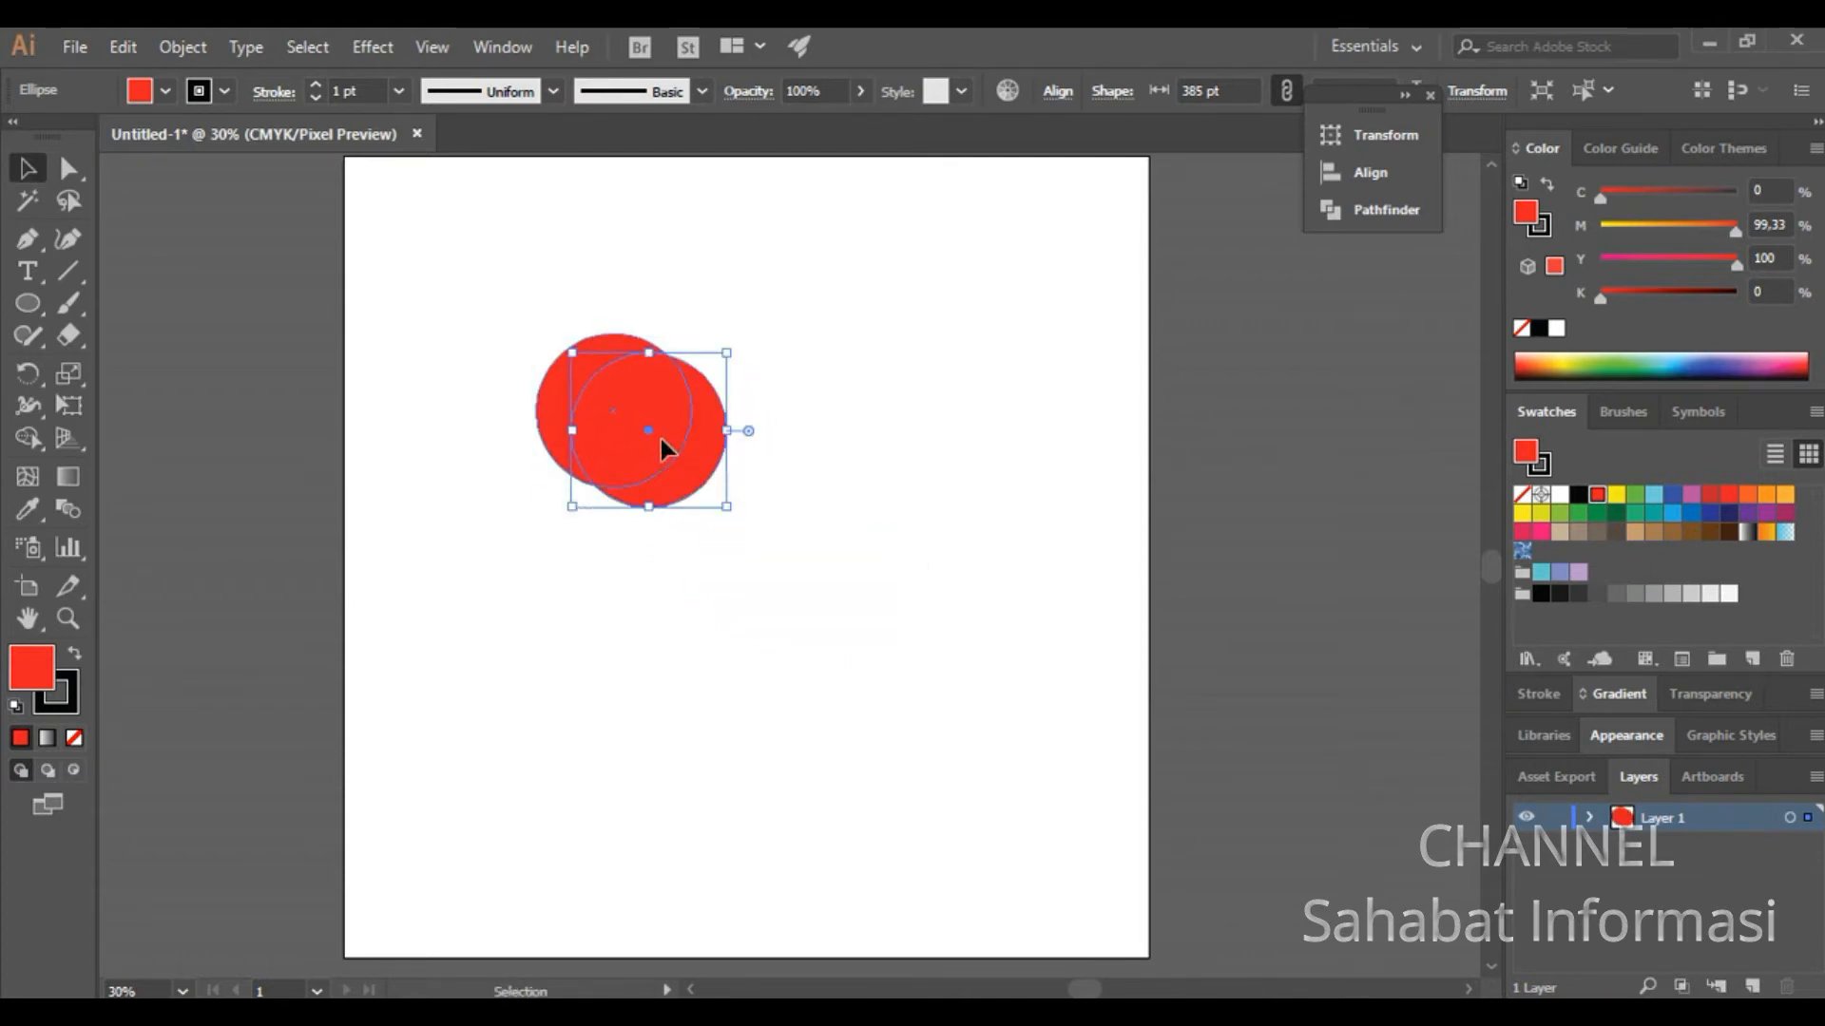
pyautogui.click(825, 414)
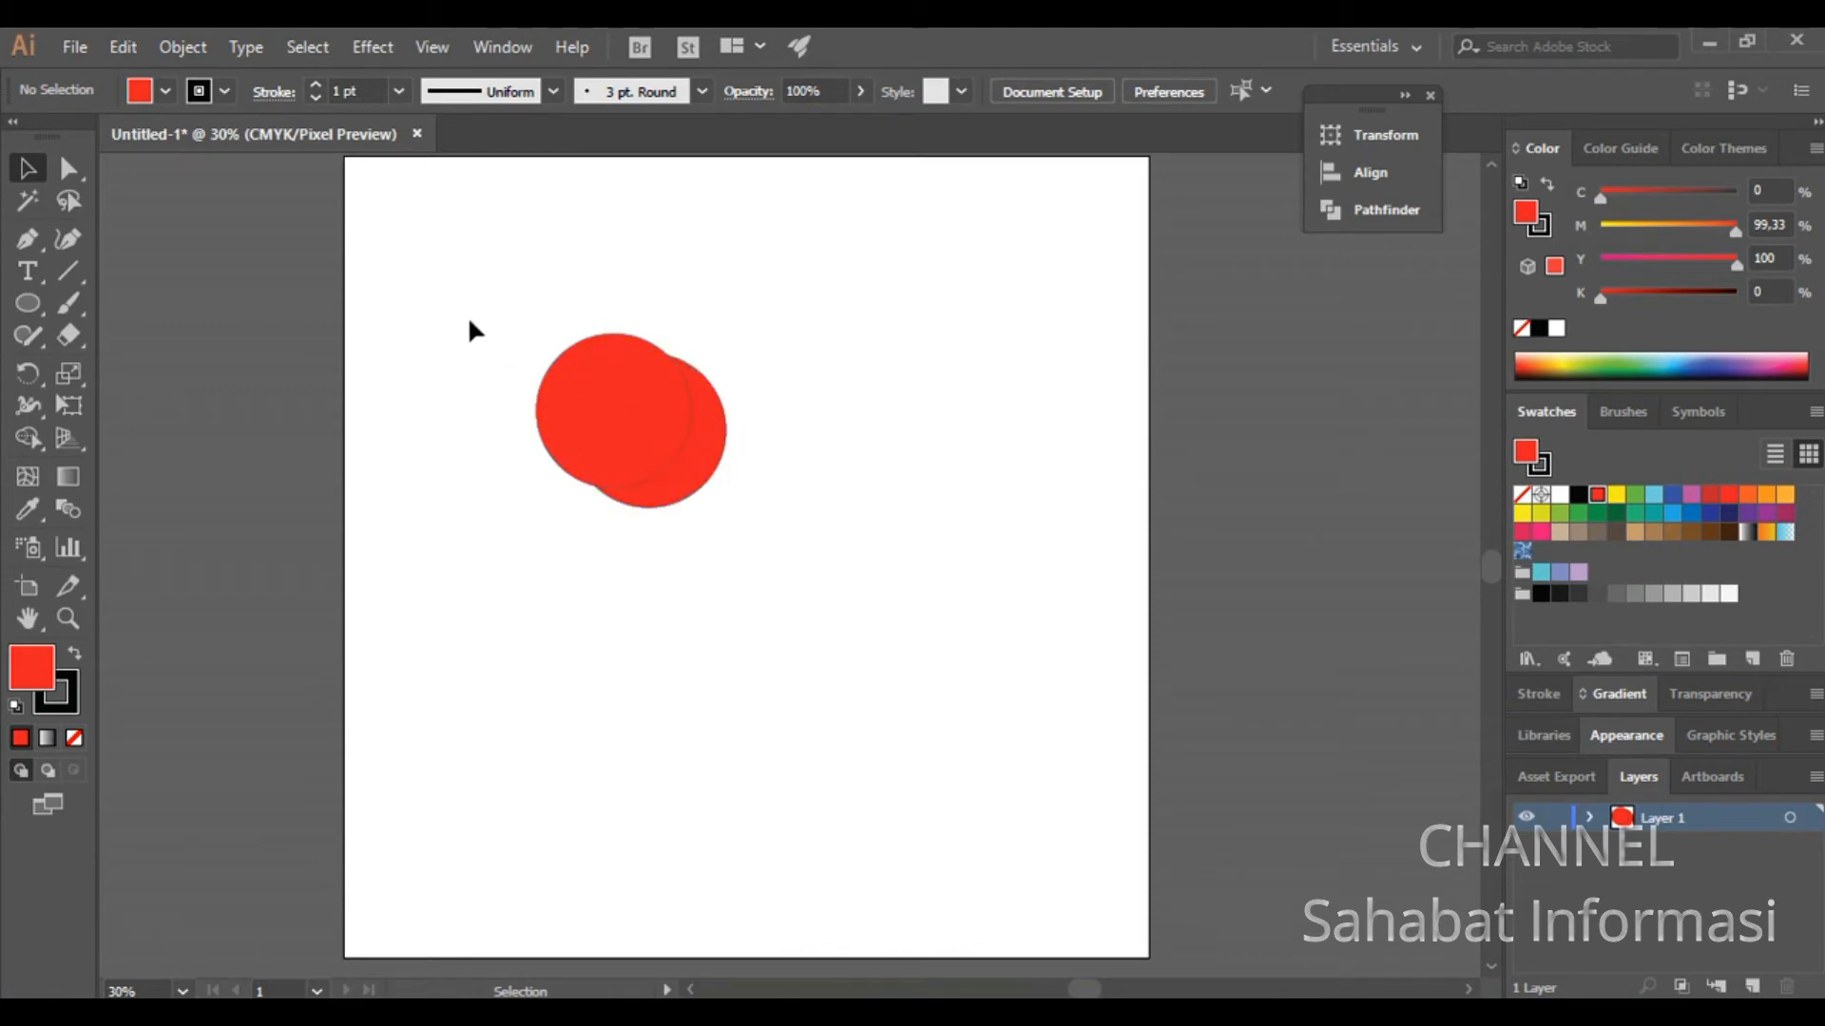
# Step: Select both circles and merge their overlap with the lower-right crescent using the Shape Builder tool
pyautogui.moveTo(469, 320); pyautogui.dragTo(745, 508)
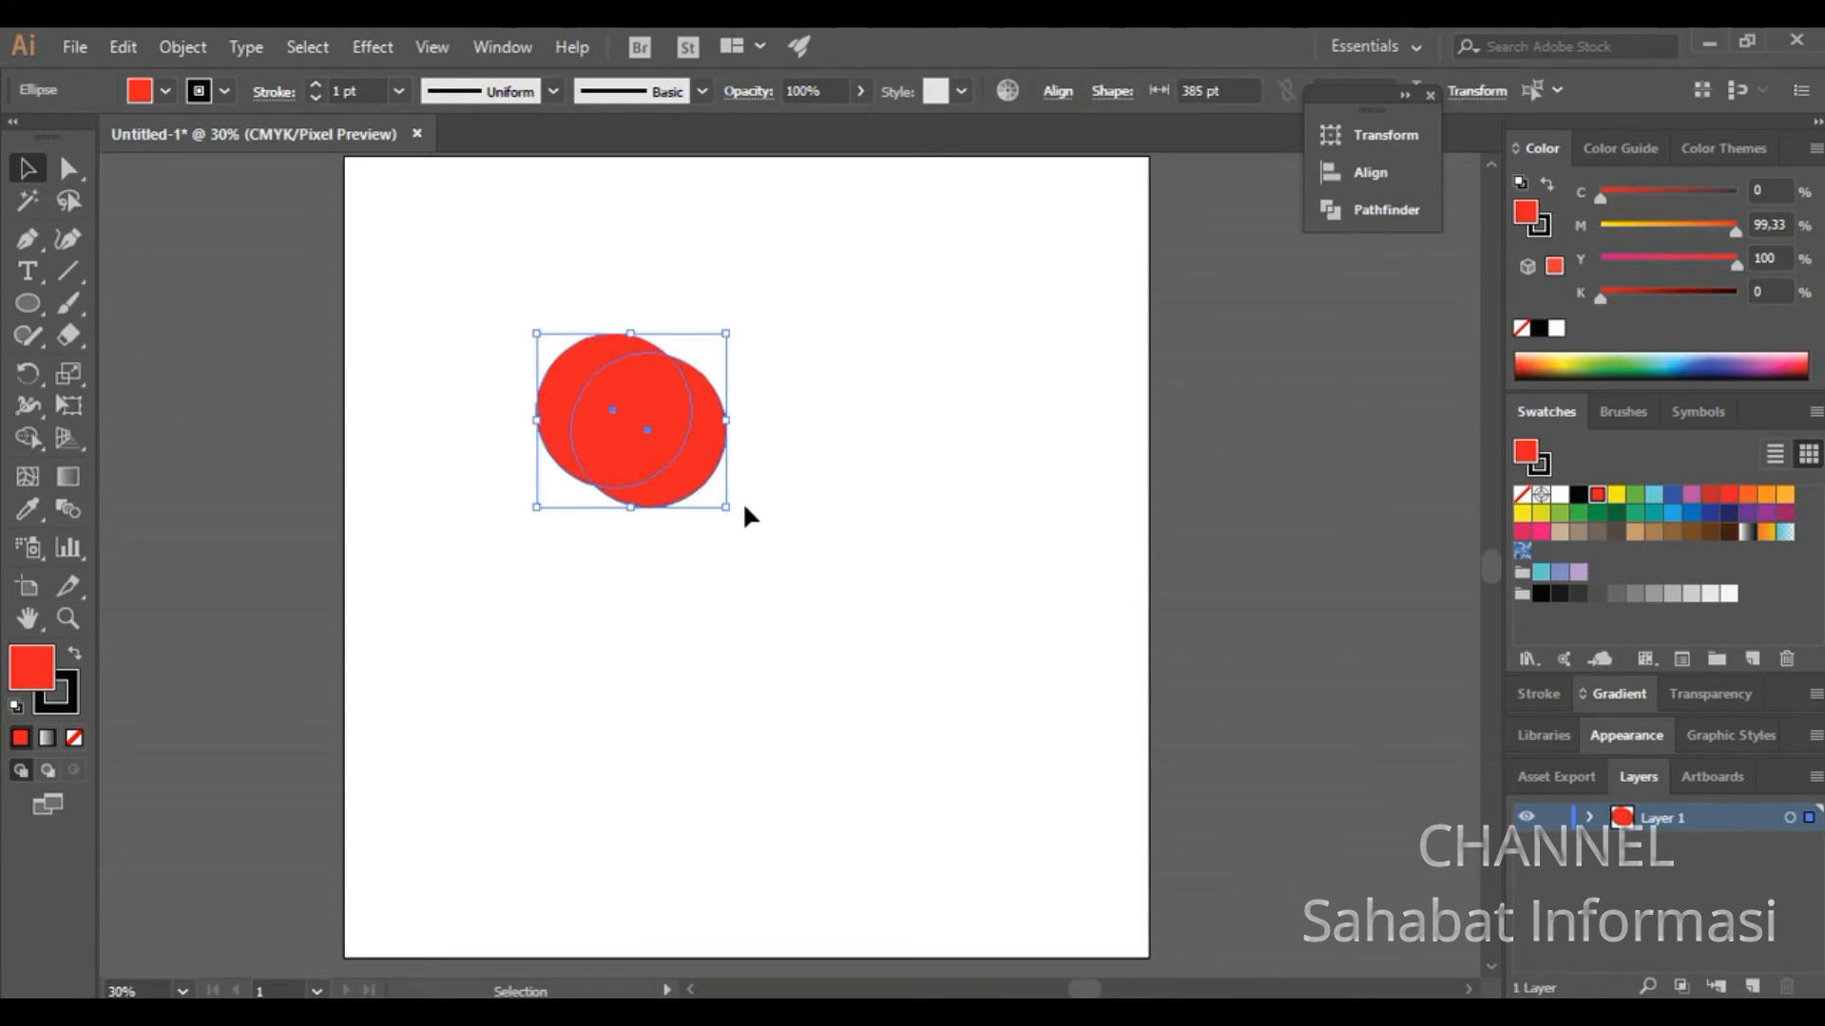
pyautogui.hotkey('shift', 'm')
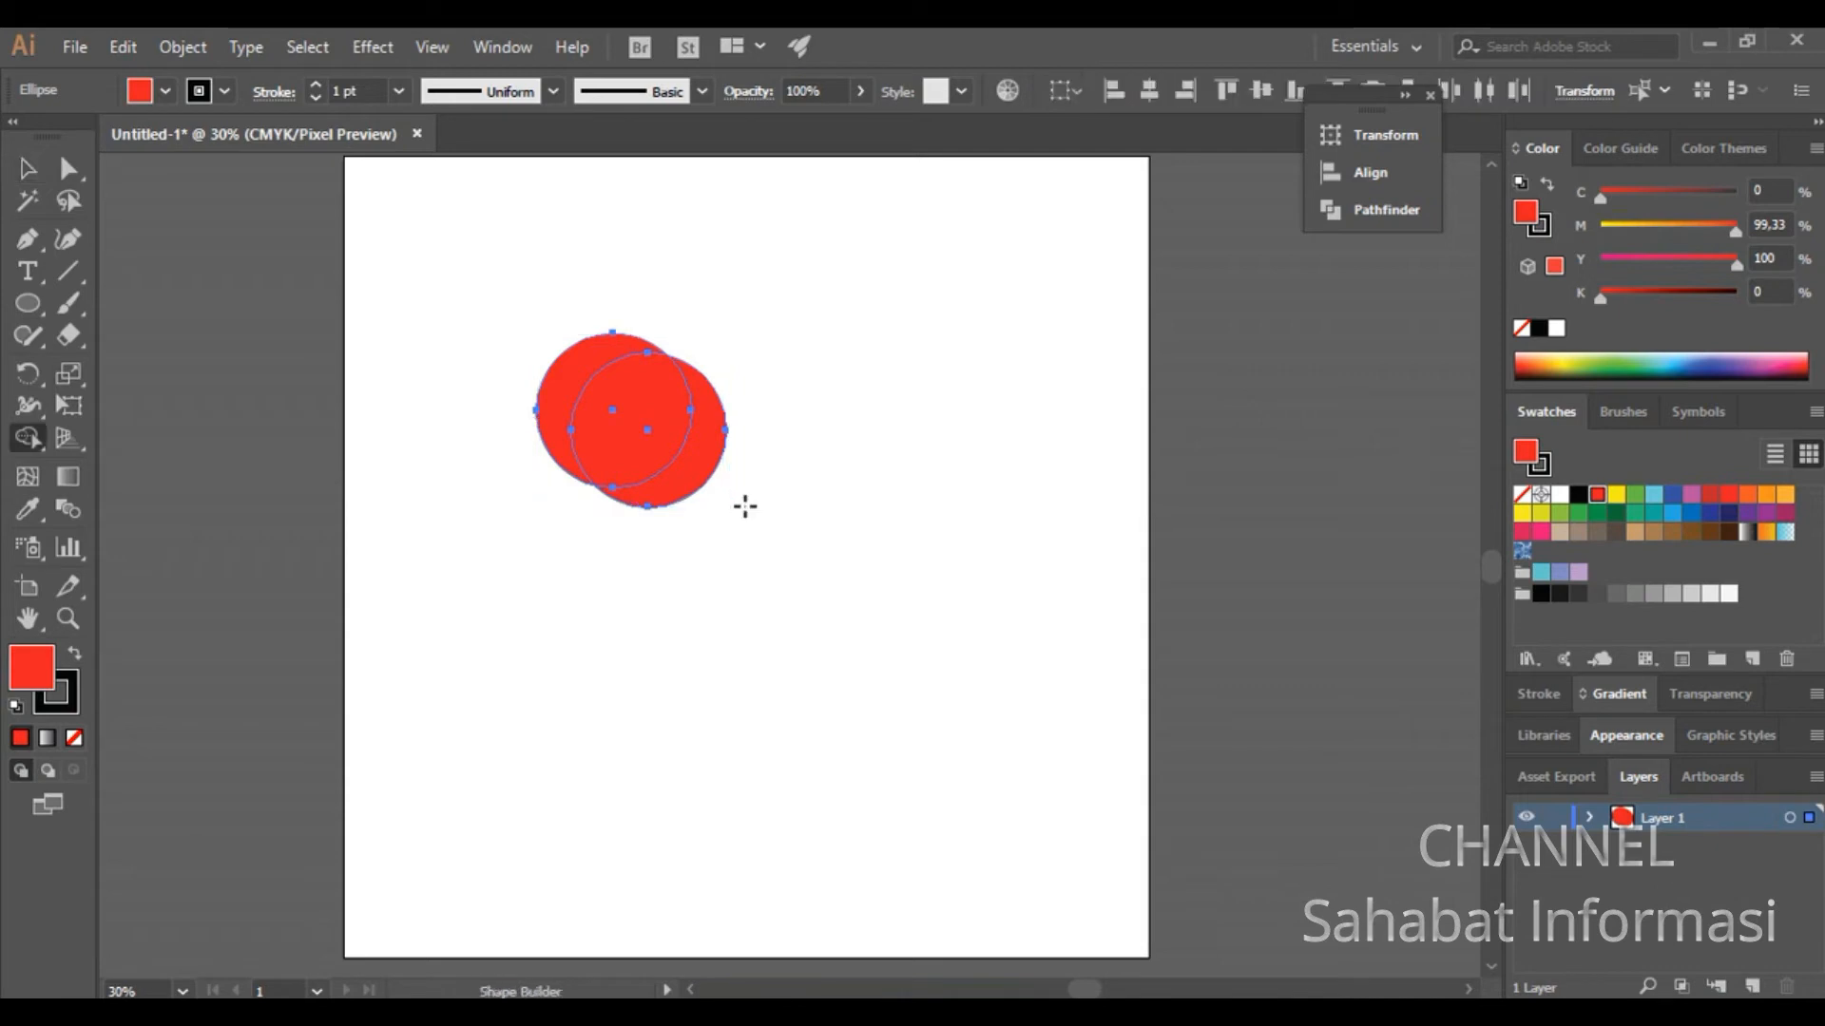
pyautogui.moveTo(613, 451); pyautogui.dragTo(701, 464)
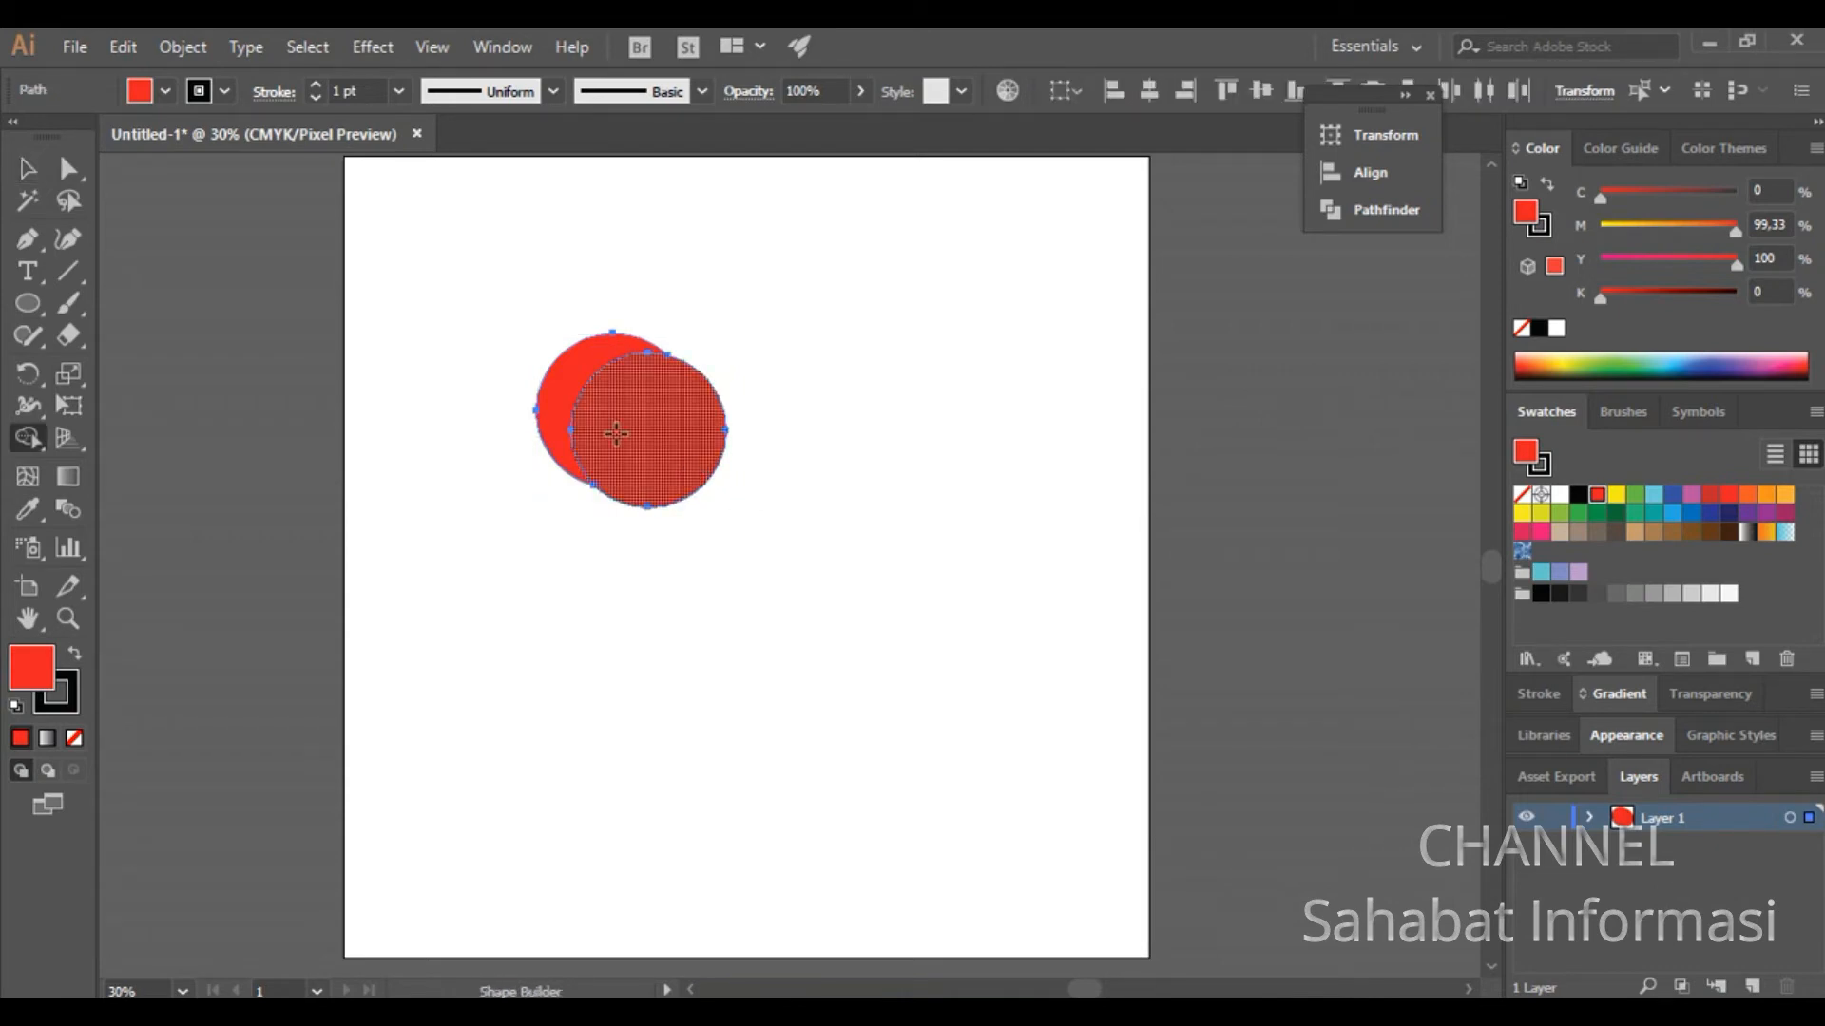
# Step: Move the merged red circle to the right, clear of the crescent, and deselect it
pyautogui.click(42, 180)
pyautogui.click(389, 542)
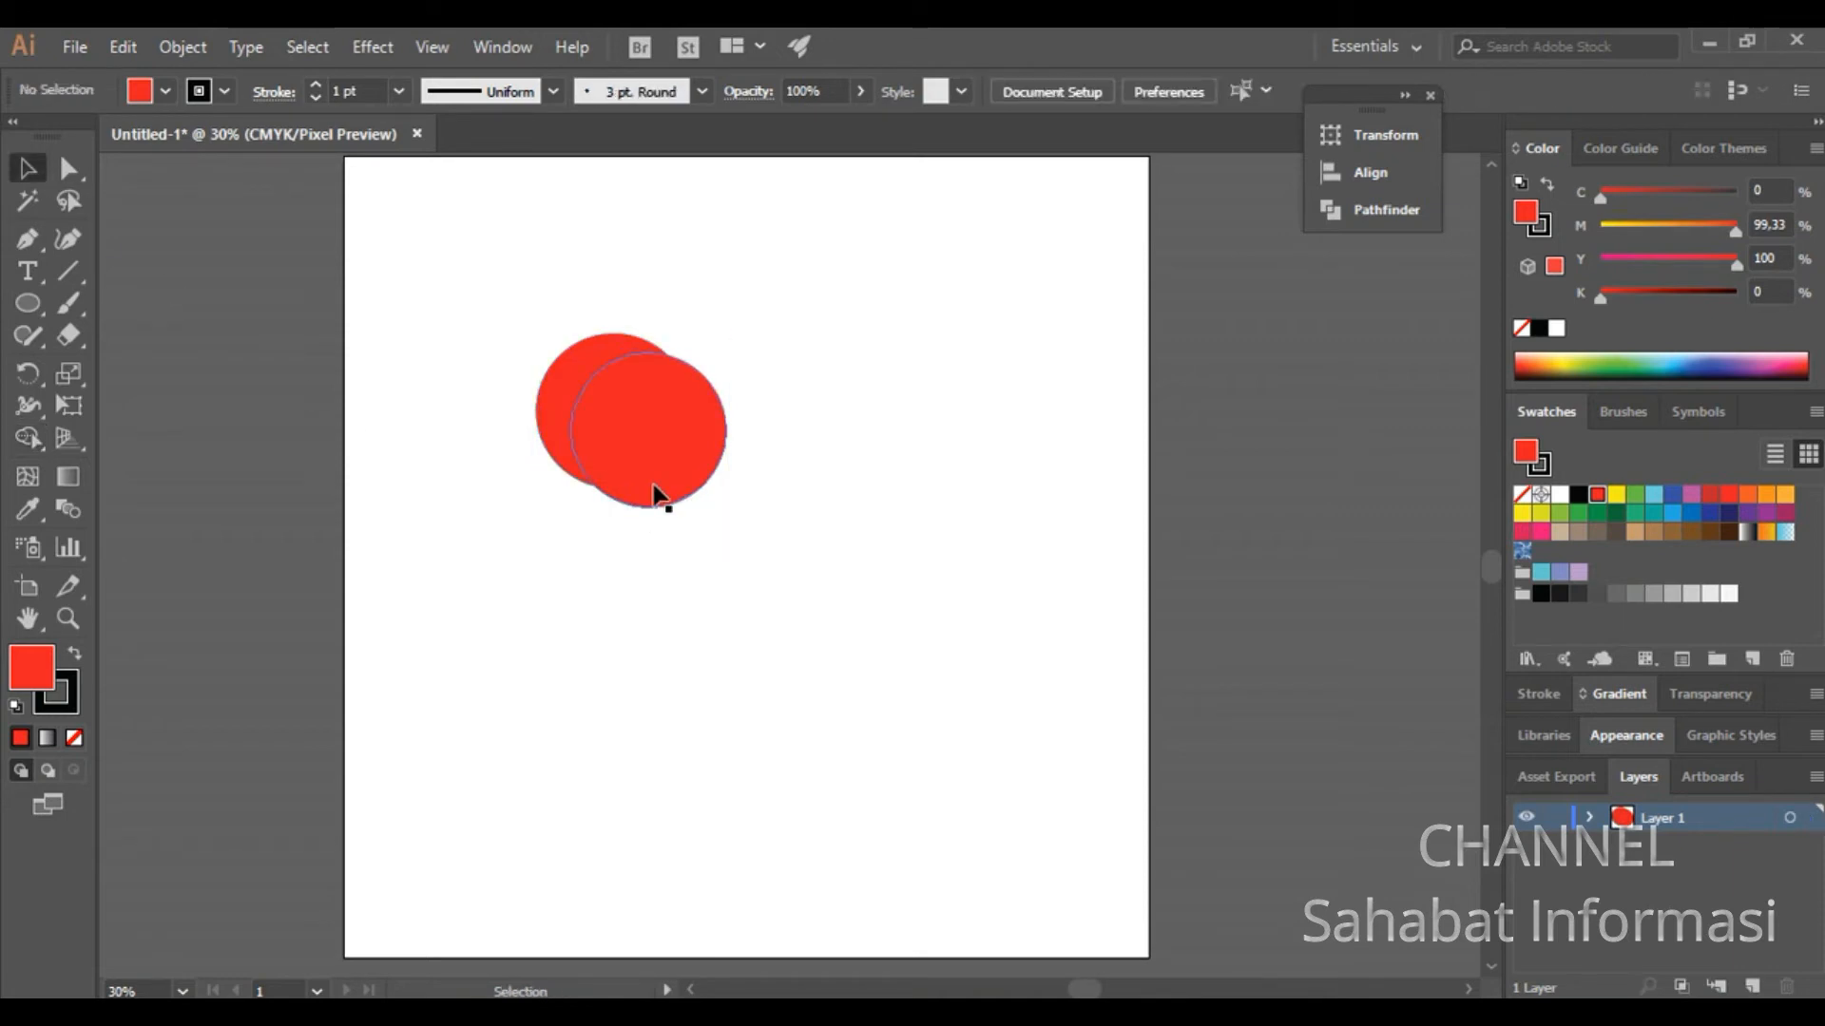
pyautogui.moveTo(658, 467); pyautogui.dragTo(803, 435)
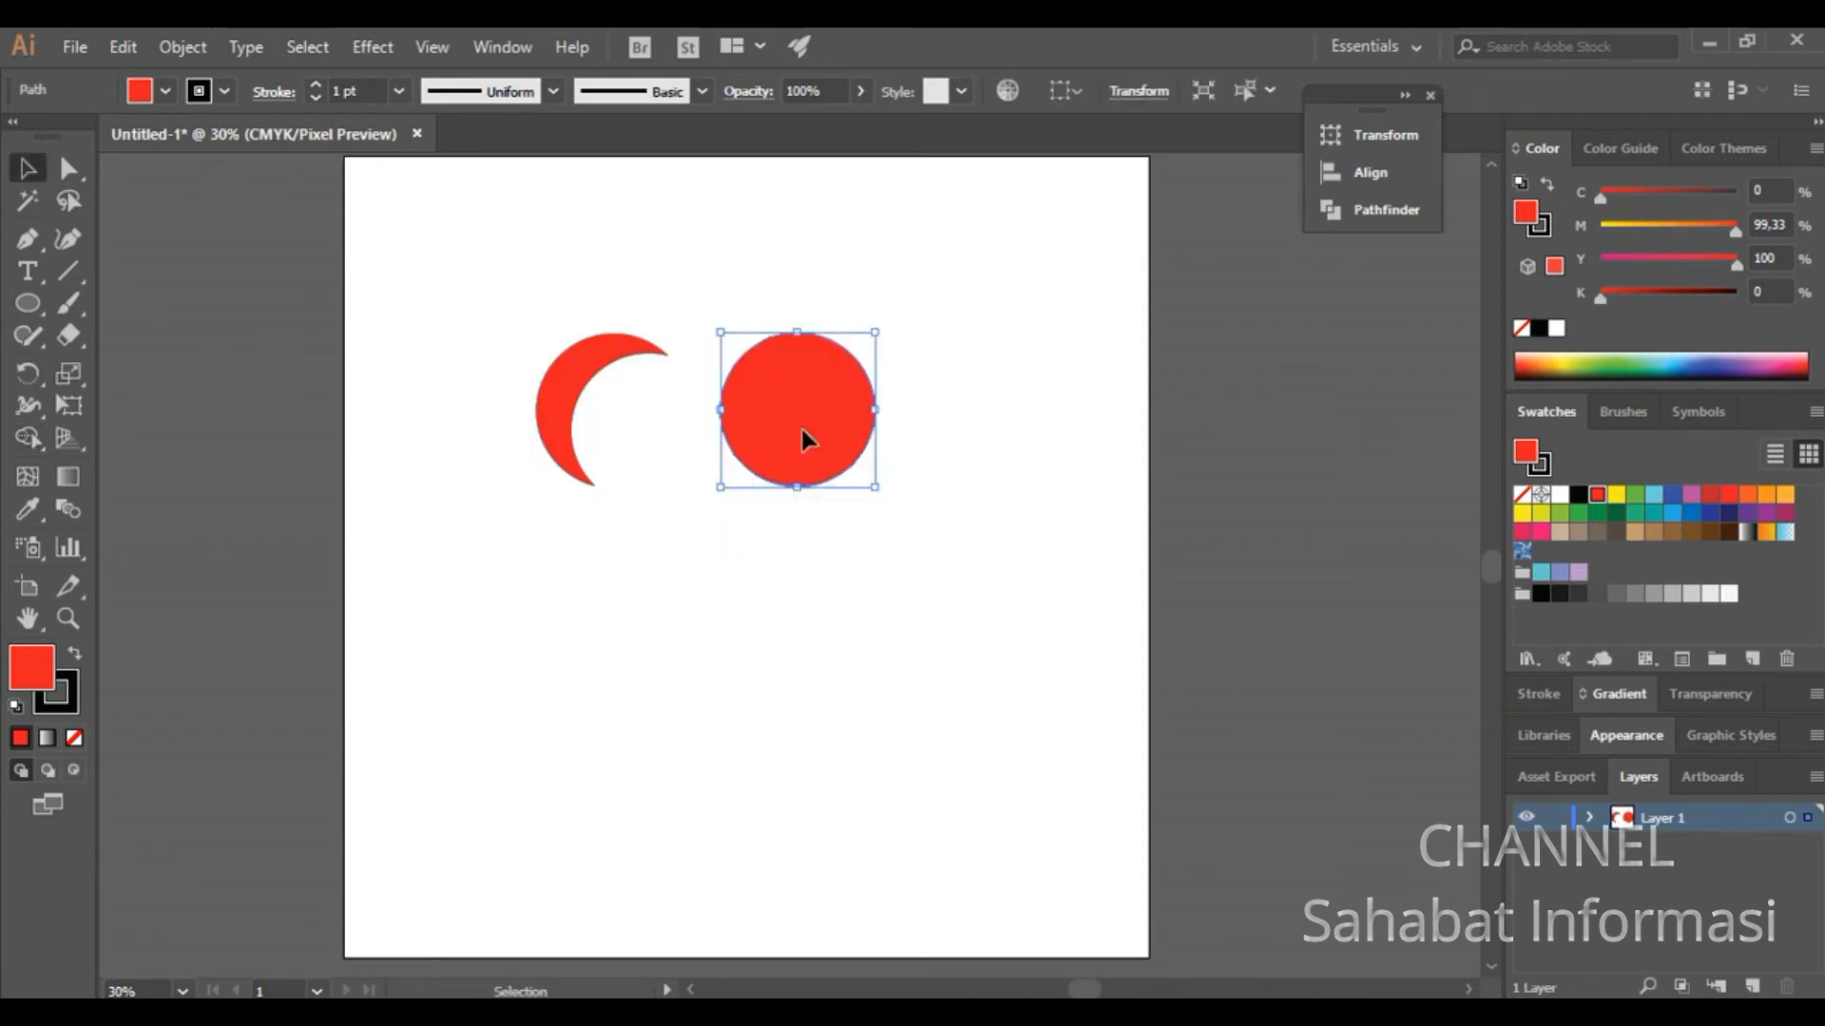
pyautogui.click(440, 415)
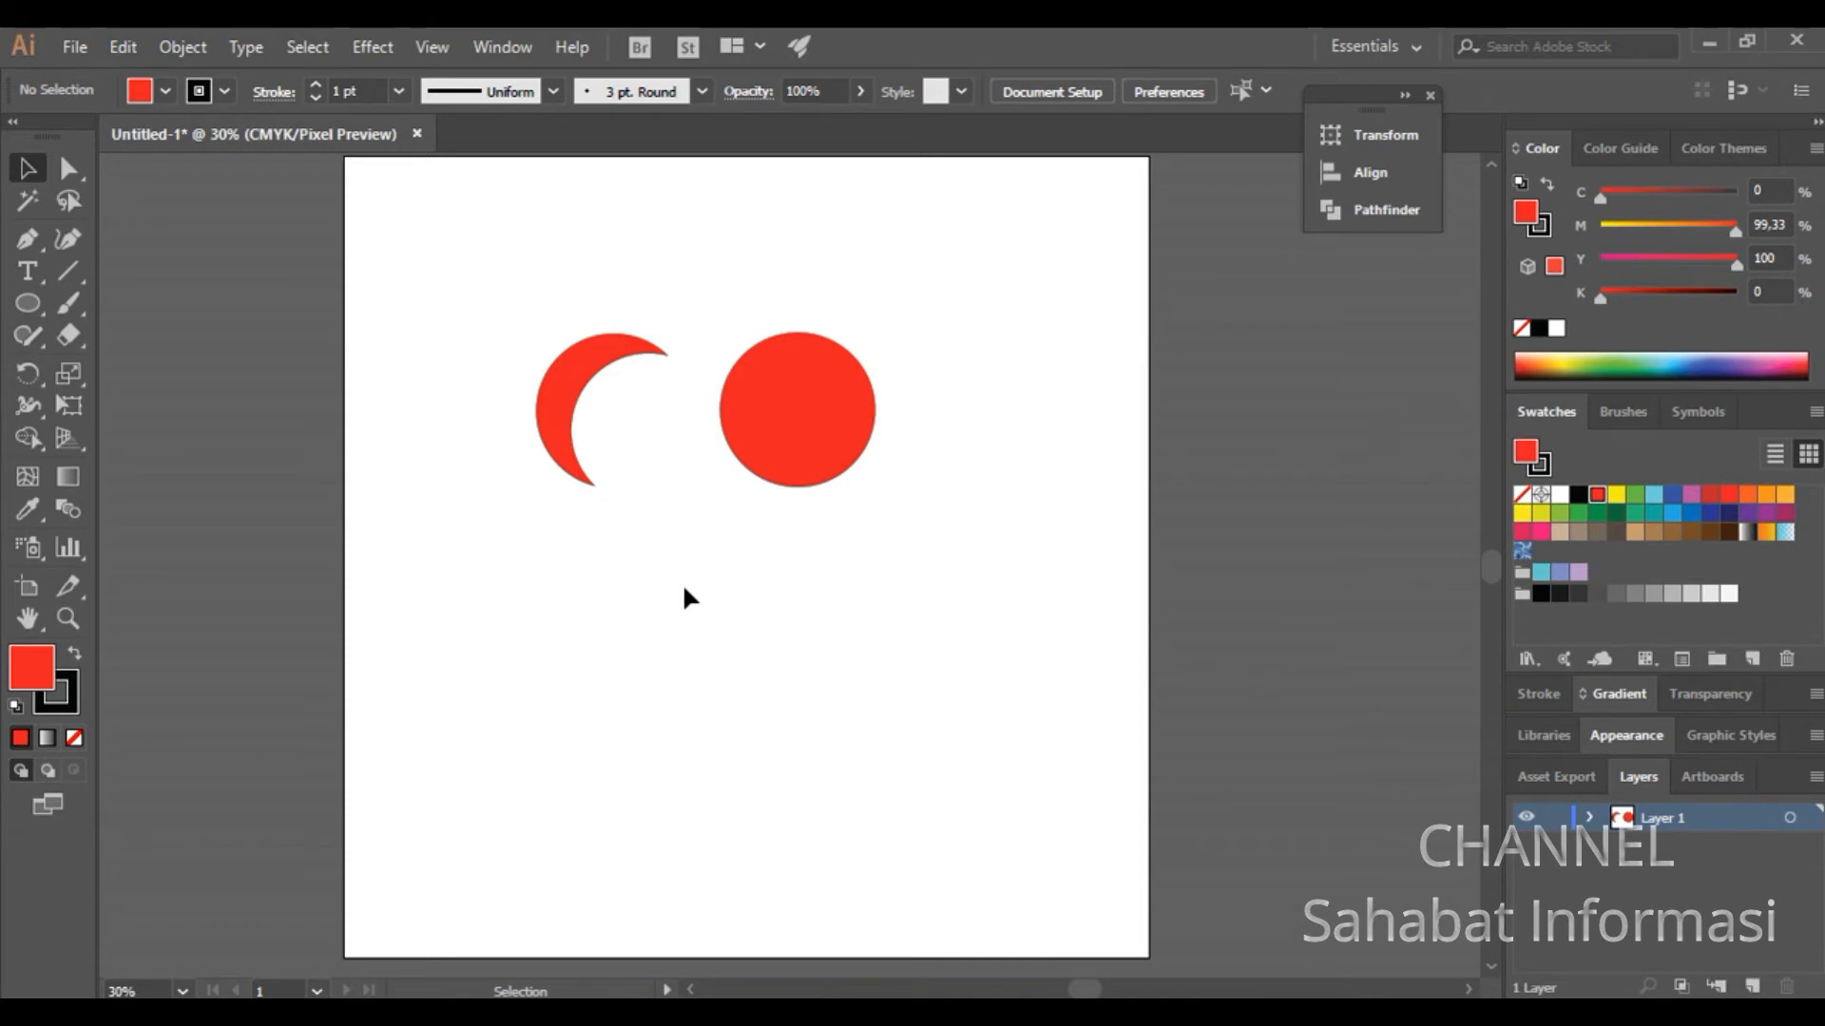
# Step: Fill the remaining crescent with the yellow swatch and deselect it
pyautogui.click(546, 380)
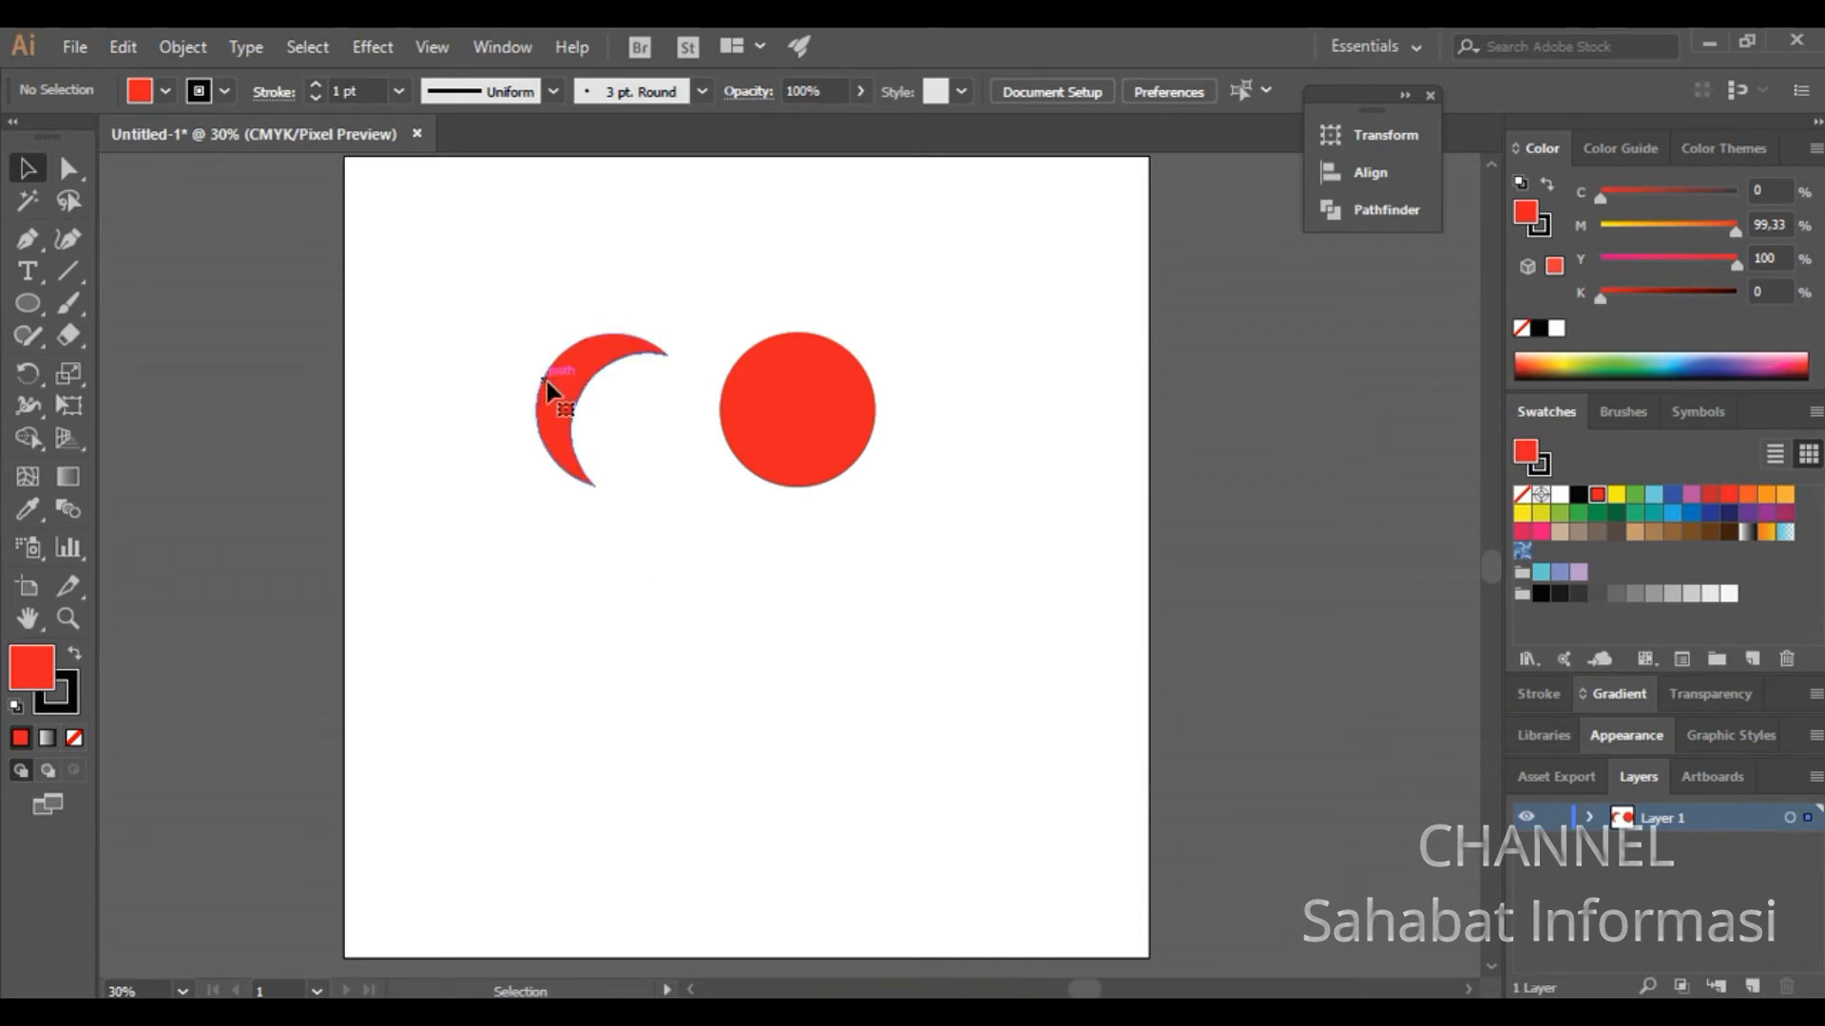
pyautogui.click(1615, 494)
pyautogui.click(803, 742)
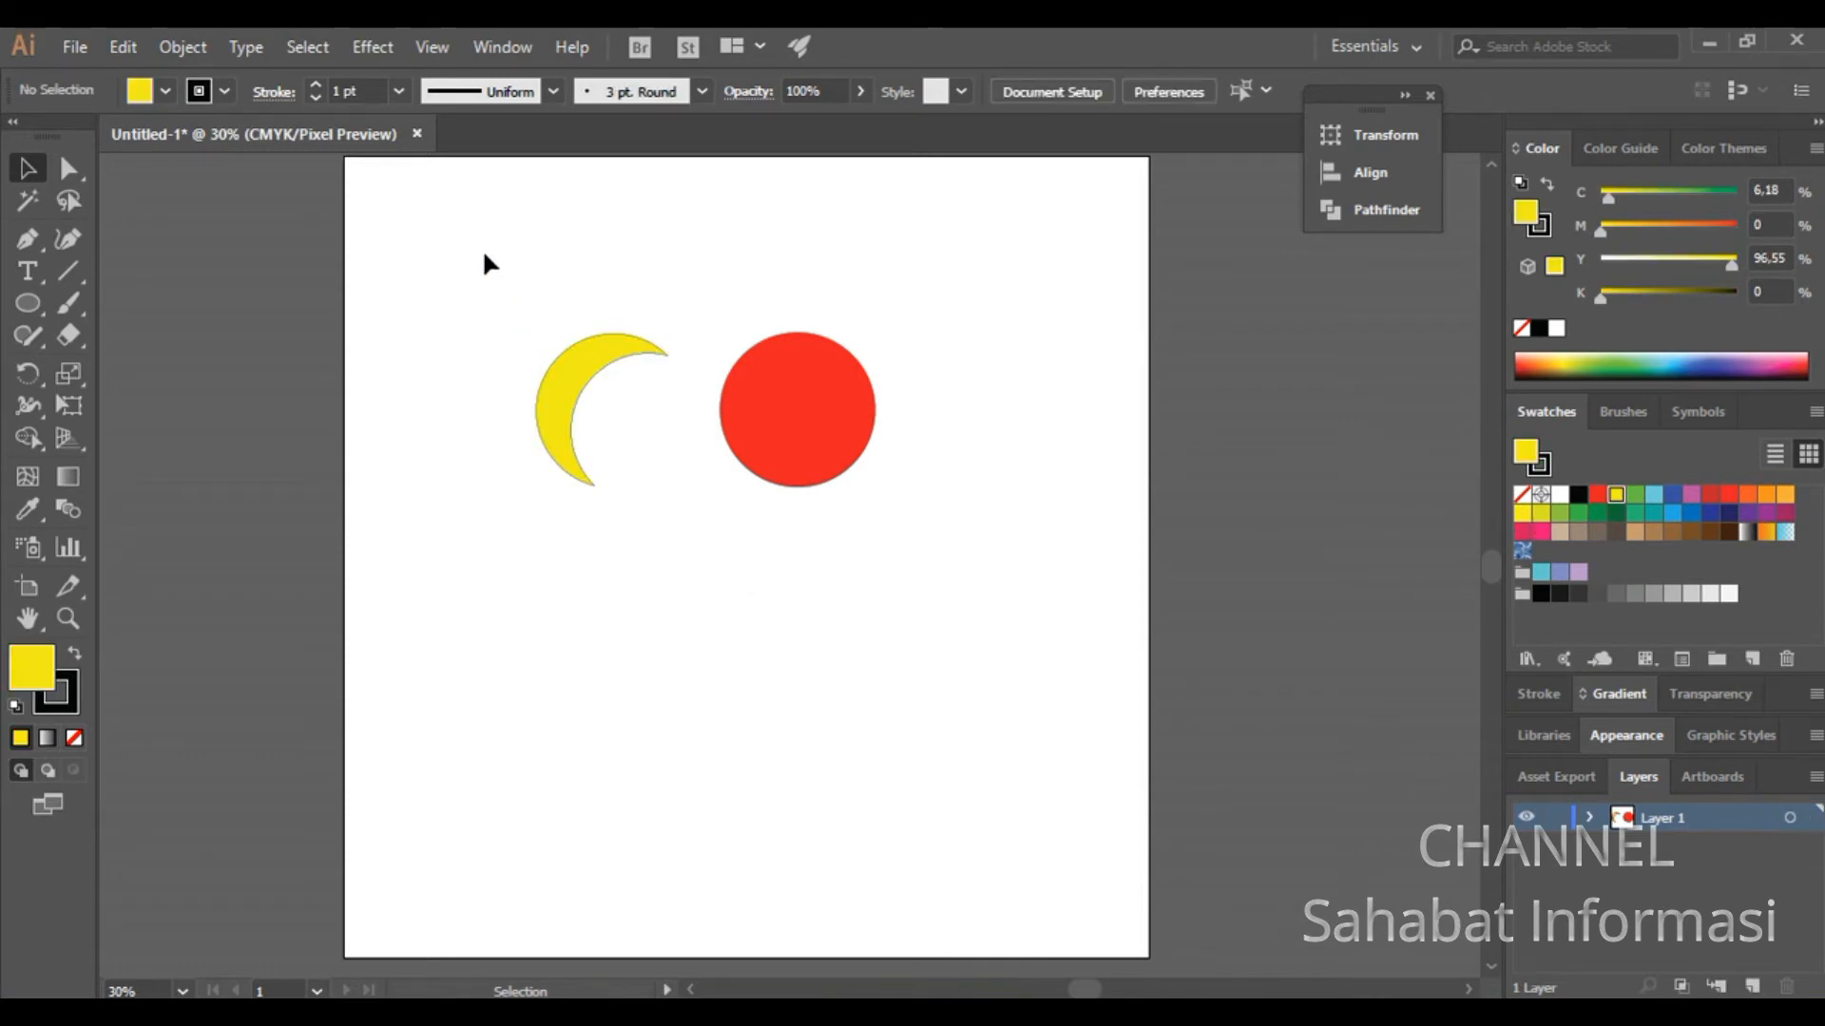
# Step: Delete the yellow crescent and the red circle from the artboard
pyautogui.moveTo(712, 237); pyautogui.dragTo(943, 411)
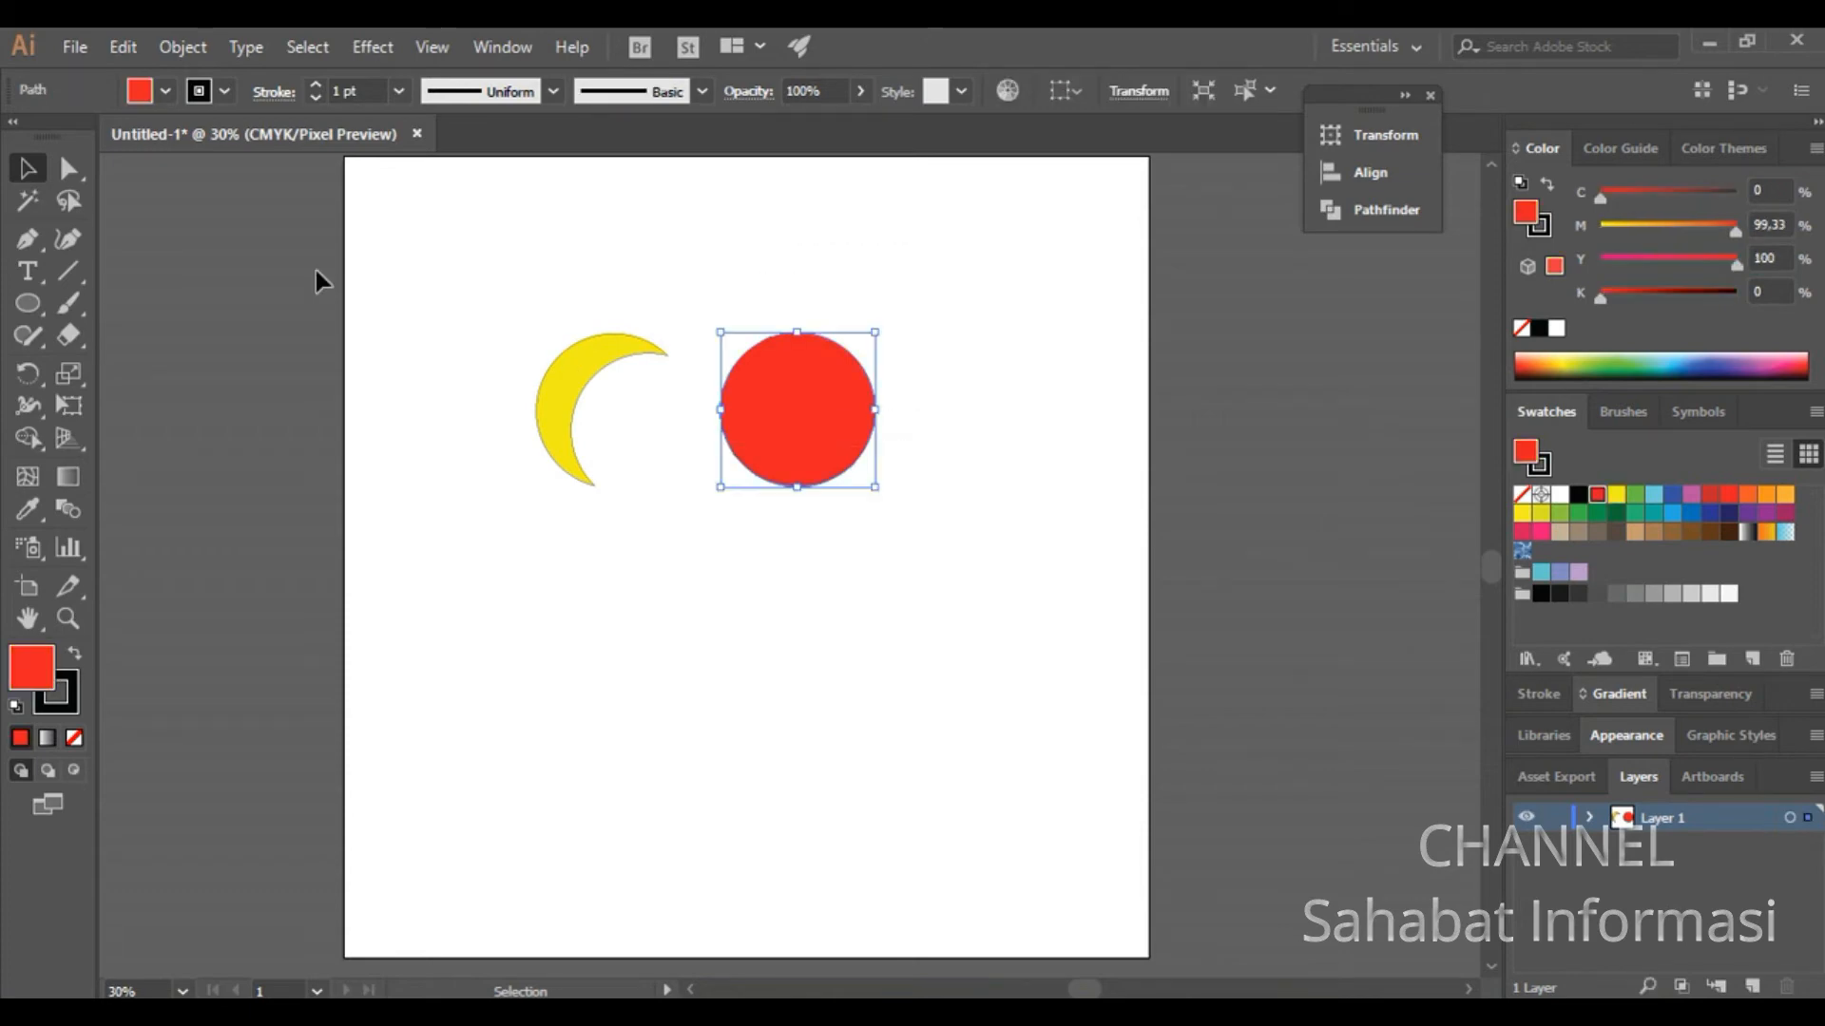
pyautogui.moveTo(722, 446); pyautogui.dragTo(910, 641)
pyautogui.press('Delete')
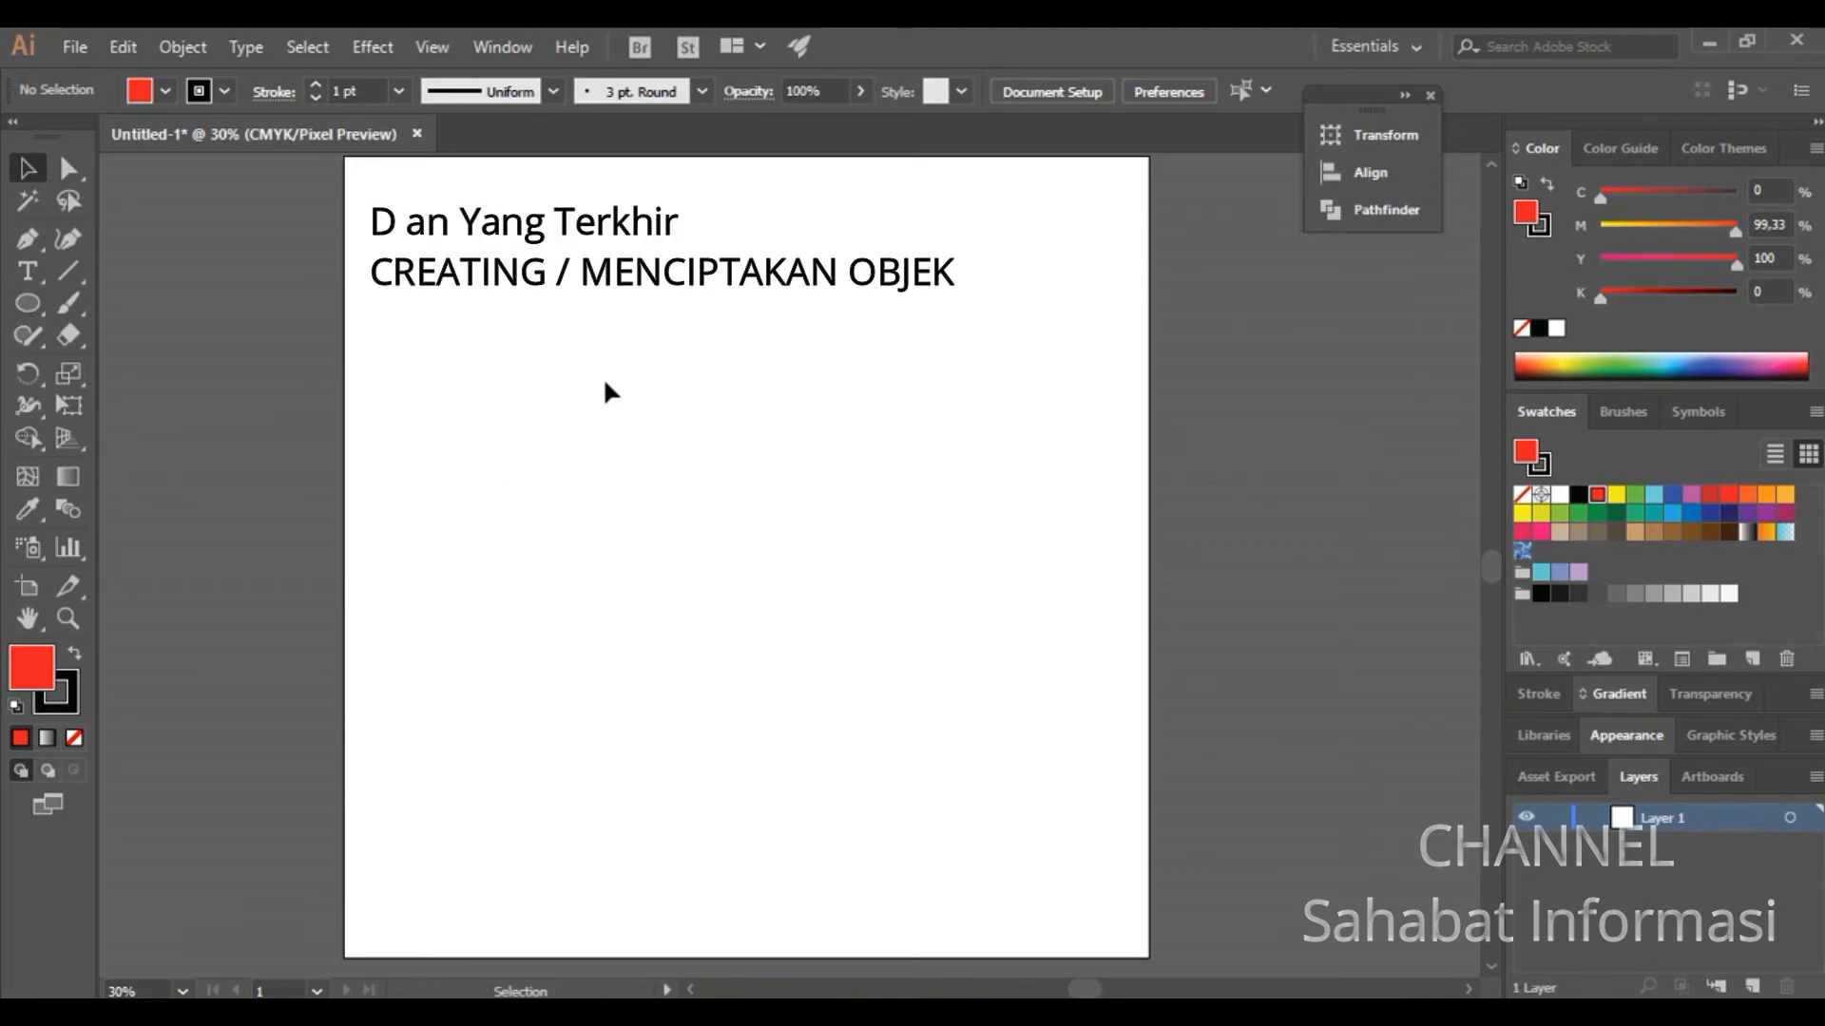
# Step: Paste four copies of the 385 pt red circle and arrange them in a loose, slightly misaligned two-by-two grid
pyautogui.press('a')
pyautogui.hotkey('ctrl', 'v')
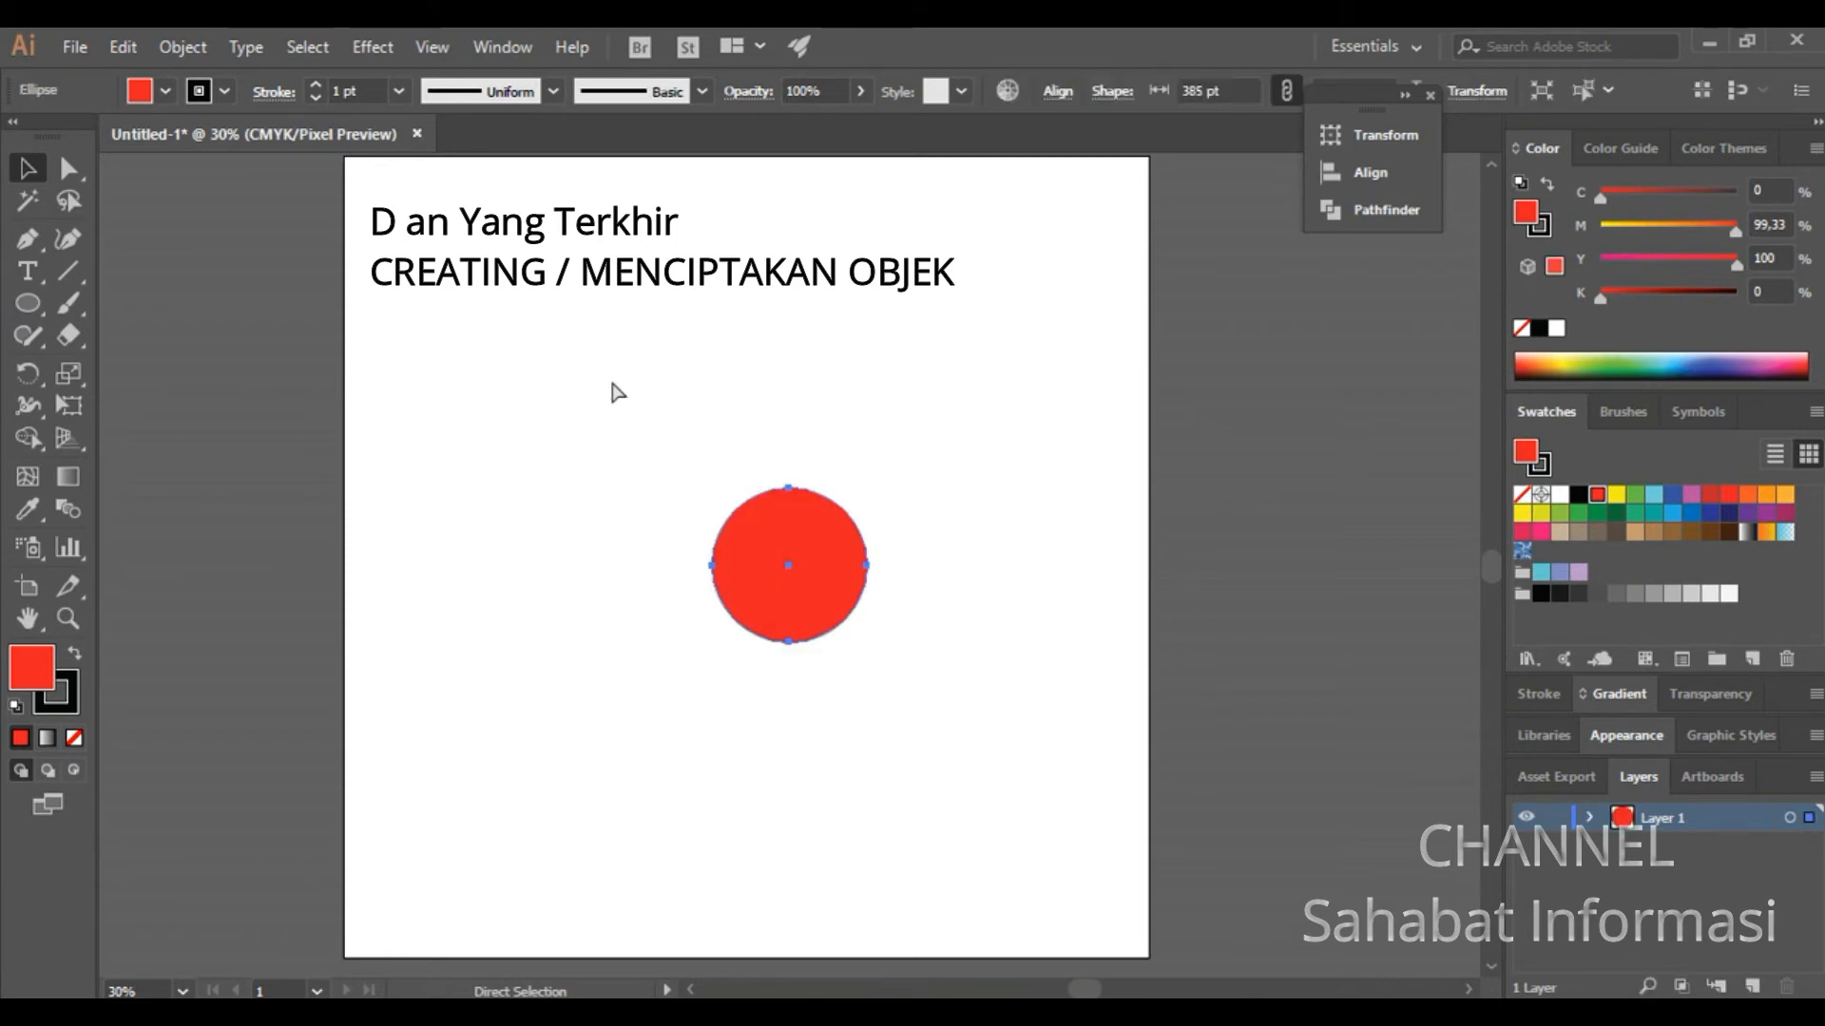
pyautogui.press('v')
pyautogui.moveTo(757, 592); pyautogui.dragTo(556, 464)
pyautogui.moveTo(766, 574); pyautogui.dragTo(737, 409)
pyautogui.moveTo(772, 524); pyautogui.dragTo(603, 563)
pyautogui.moveTo(819, 590); pyautogui.dragTo(774, 576)
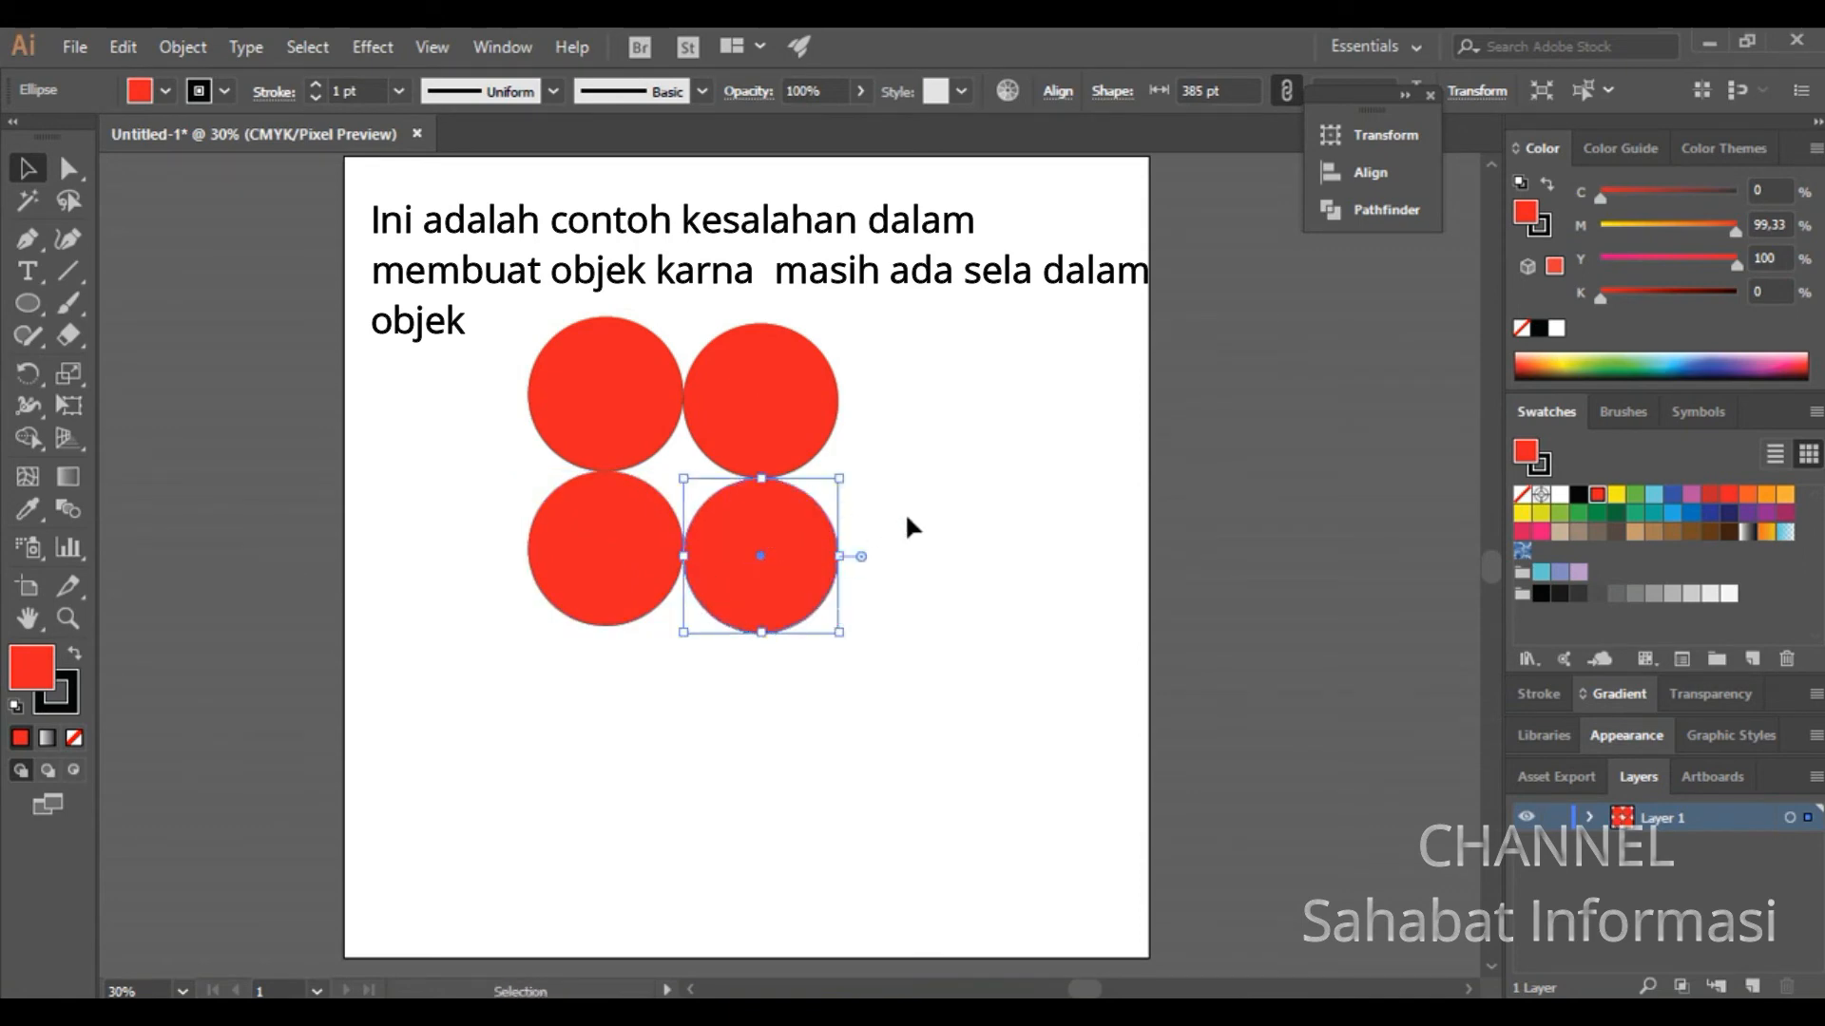
pyautogui.click(905, 512)
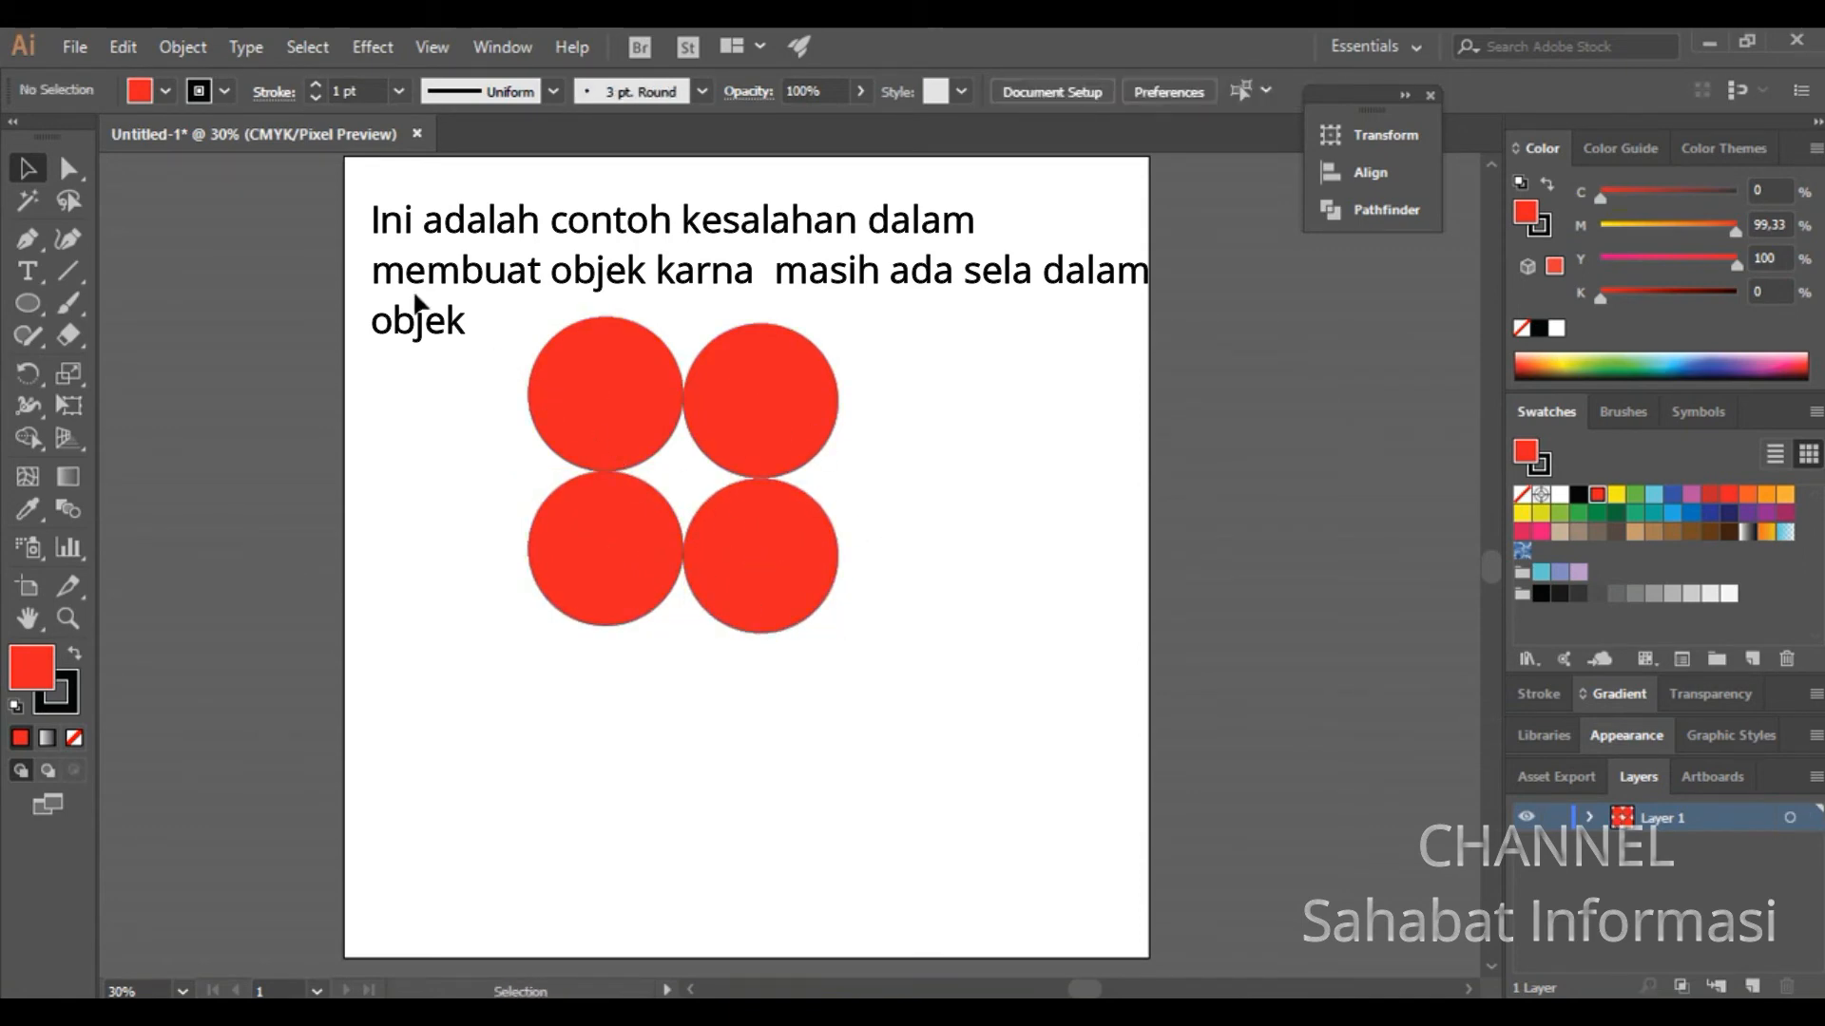
# Step: Select the four misaligned circles and try the Shape Builder tool on the gap between them
pyautogui.moveTo(522, 358); pyautogui.dragTo(899, 712)
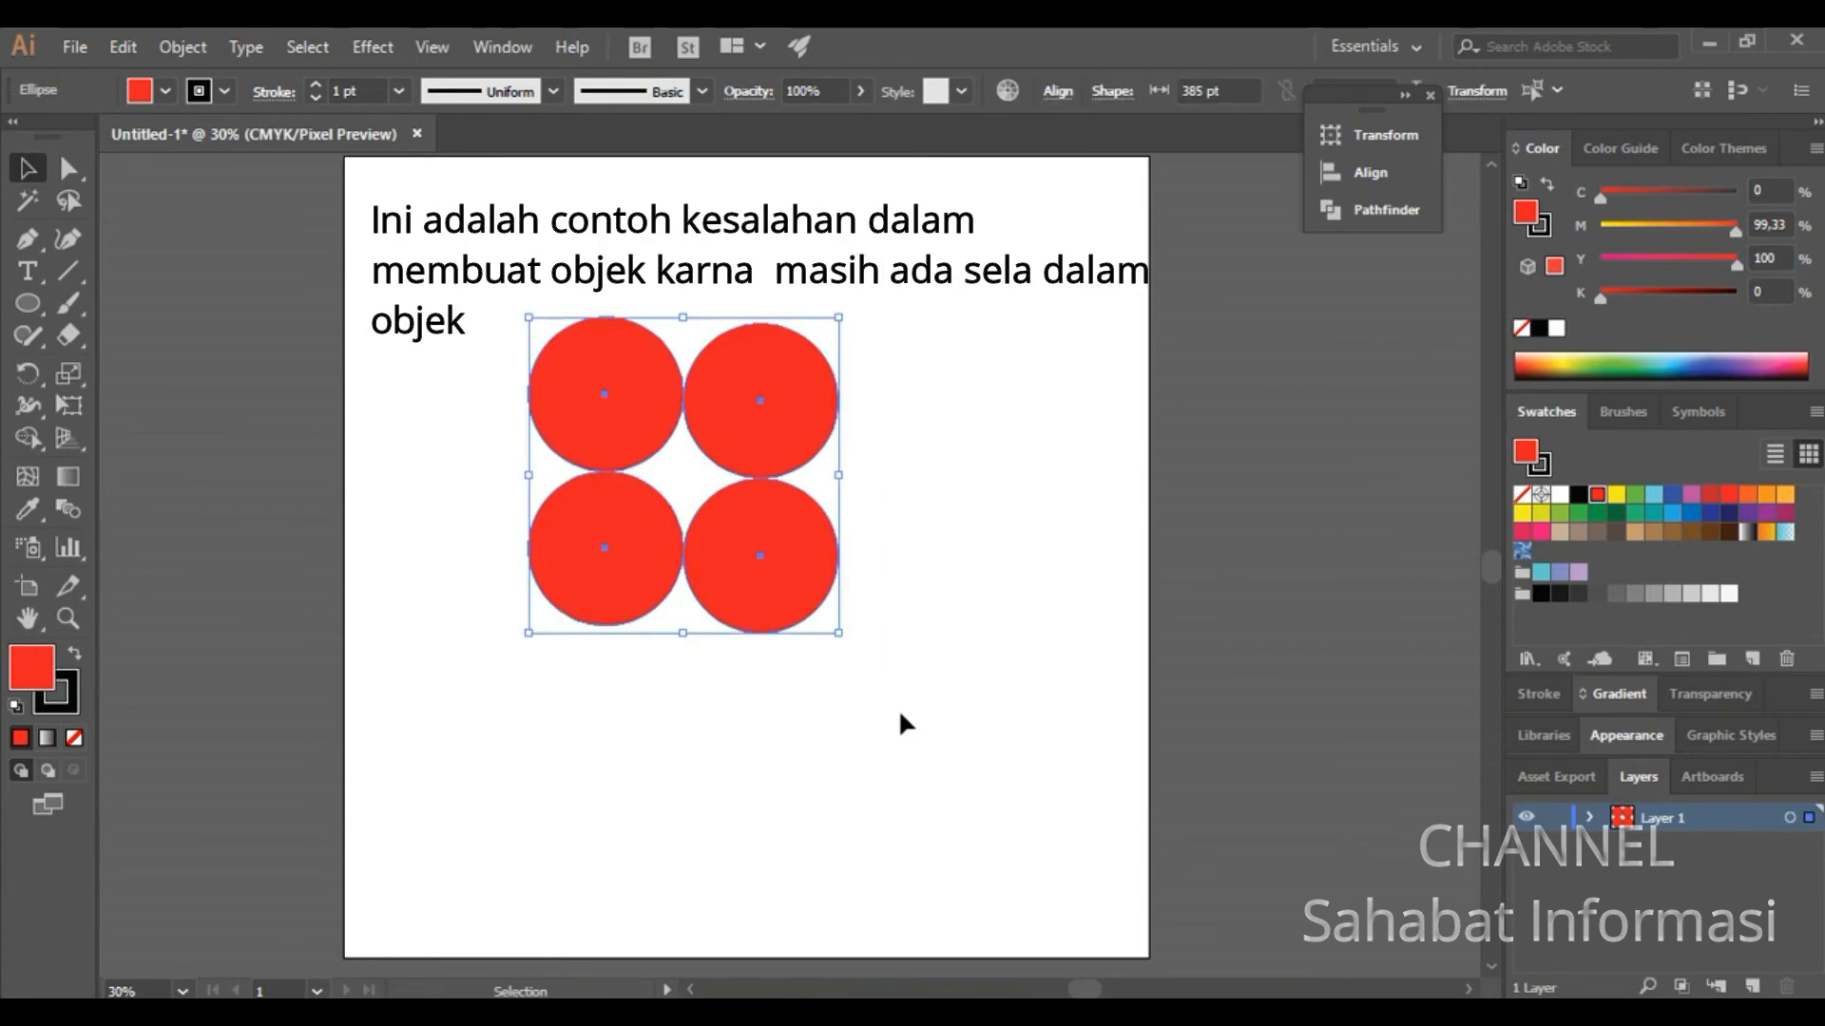
pyautogui.hotkey('shift', 'm')
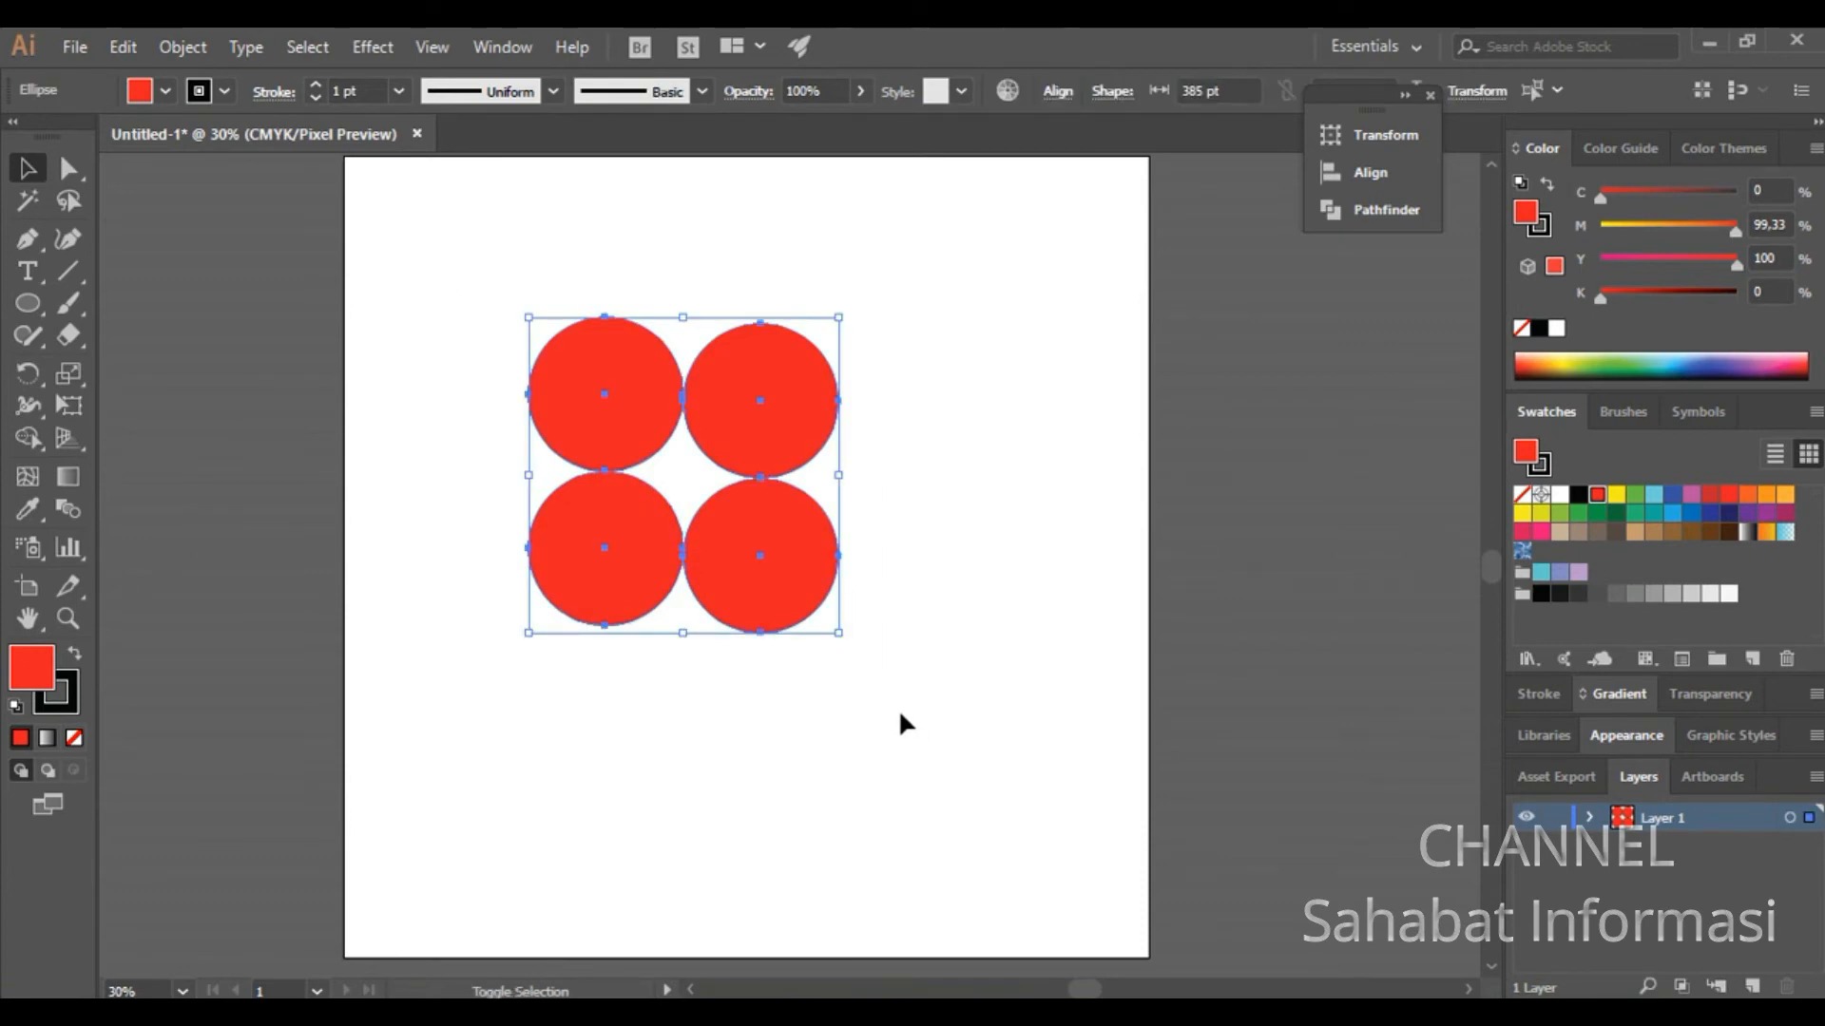
pyautogui.click(26, 168)
pyautogui.moveTo(472, 302); pyautogui.dragTo(960, 671)
pyautogui.hotkey('shift', 'm')
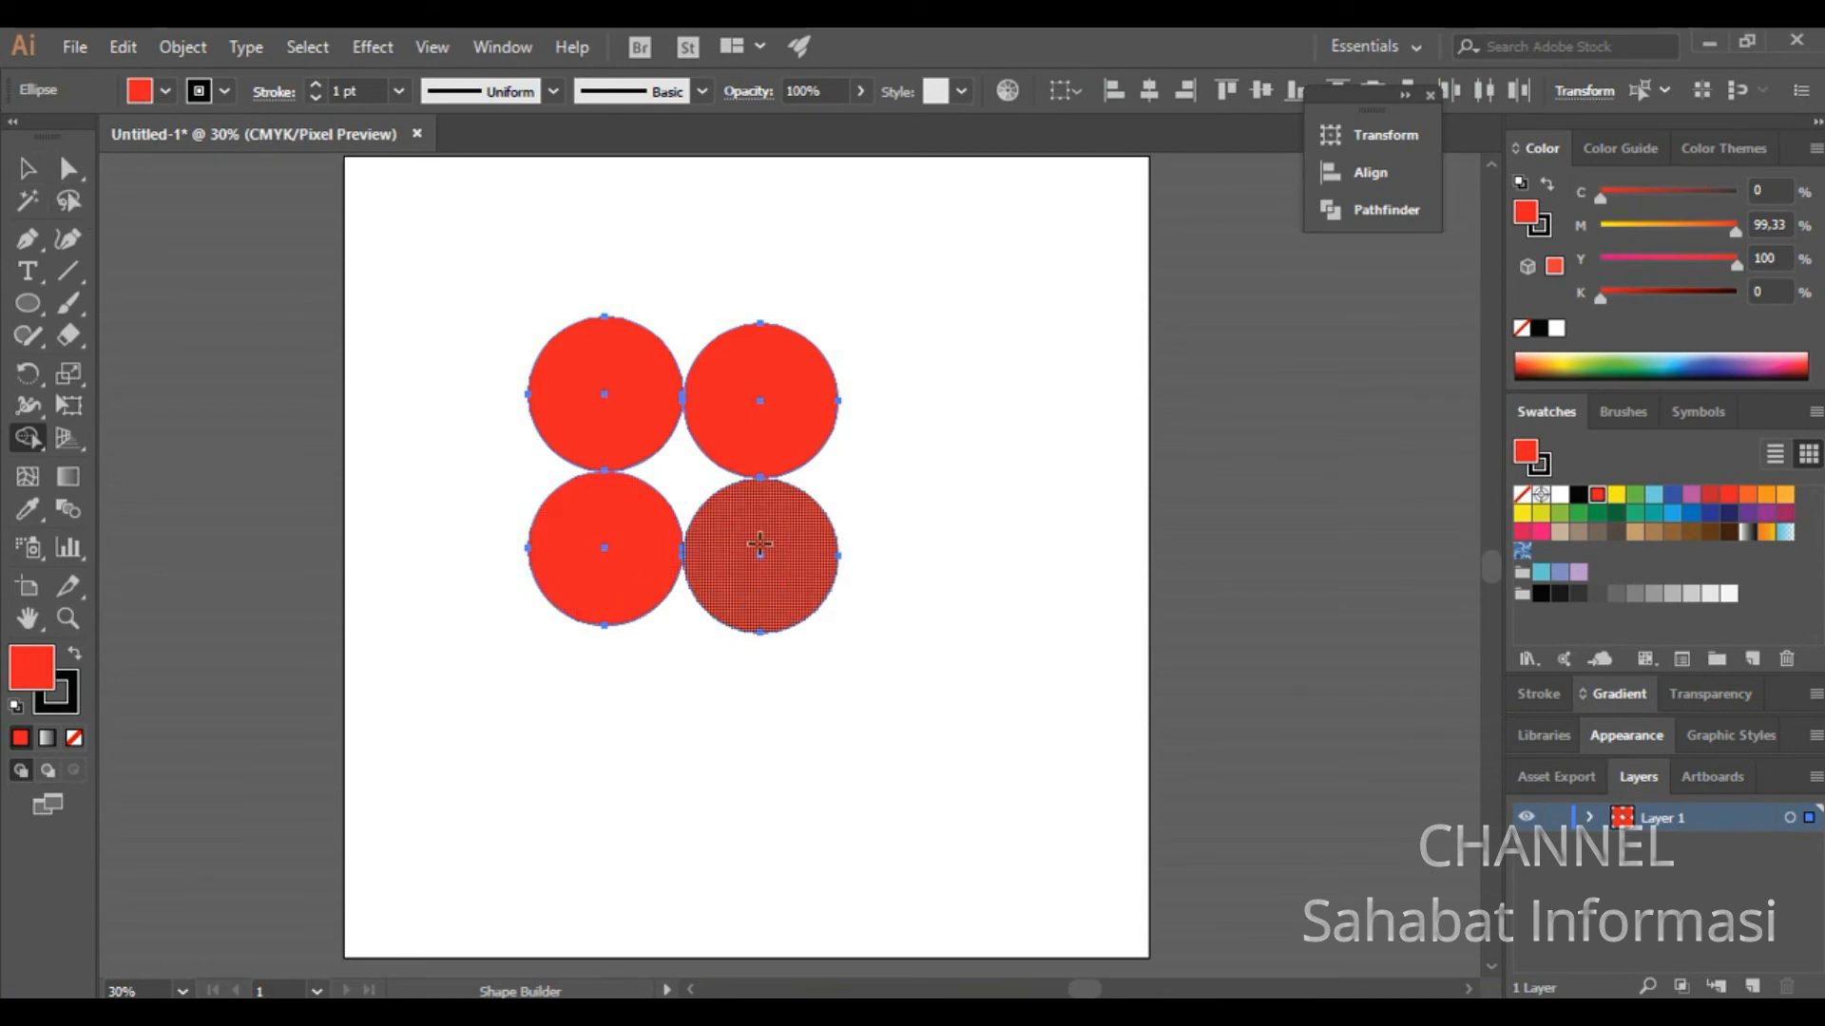
pyautogui.press('v')
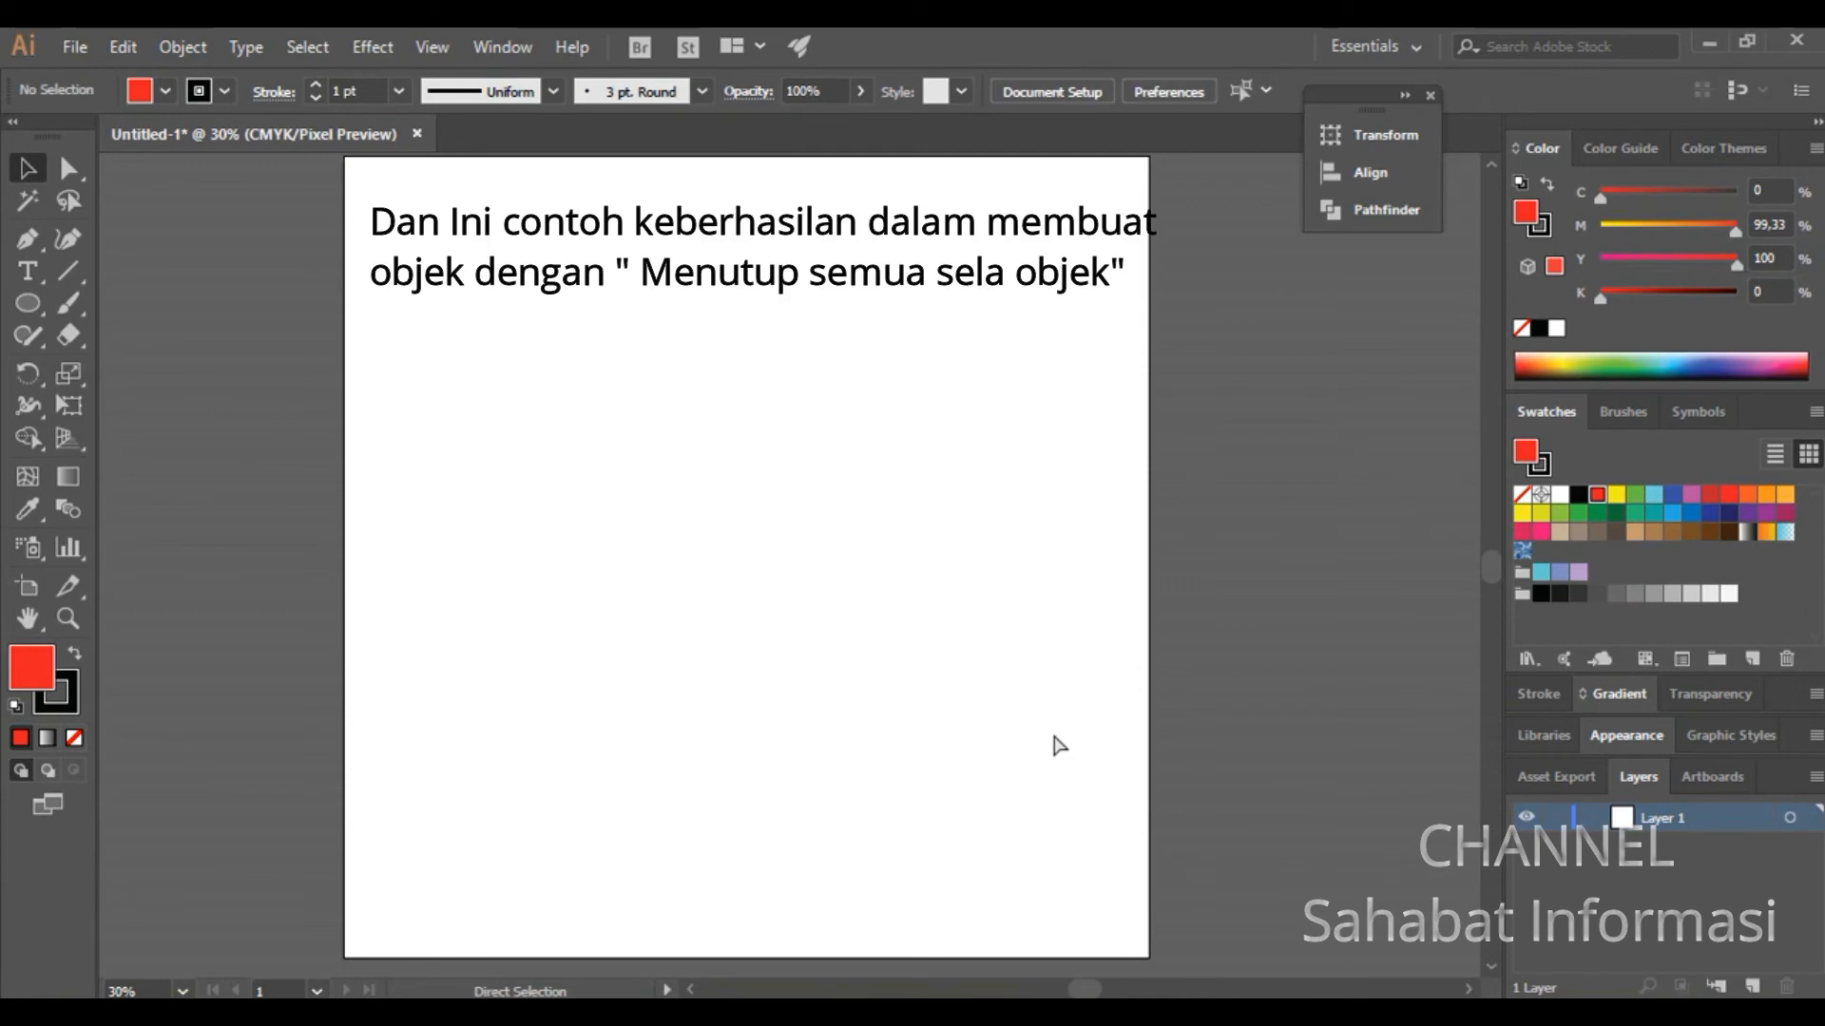
# Step: Paste two 385 pt red circles and place them side by side, touching, in the artboard's upper part
pyautogui.hotkey('ctrl', 'v')
pyautogui.press('v')
pyautogui.moveTo(760, 556); pyautogui.dragTo(574, 375)
pyautogui.press('a')
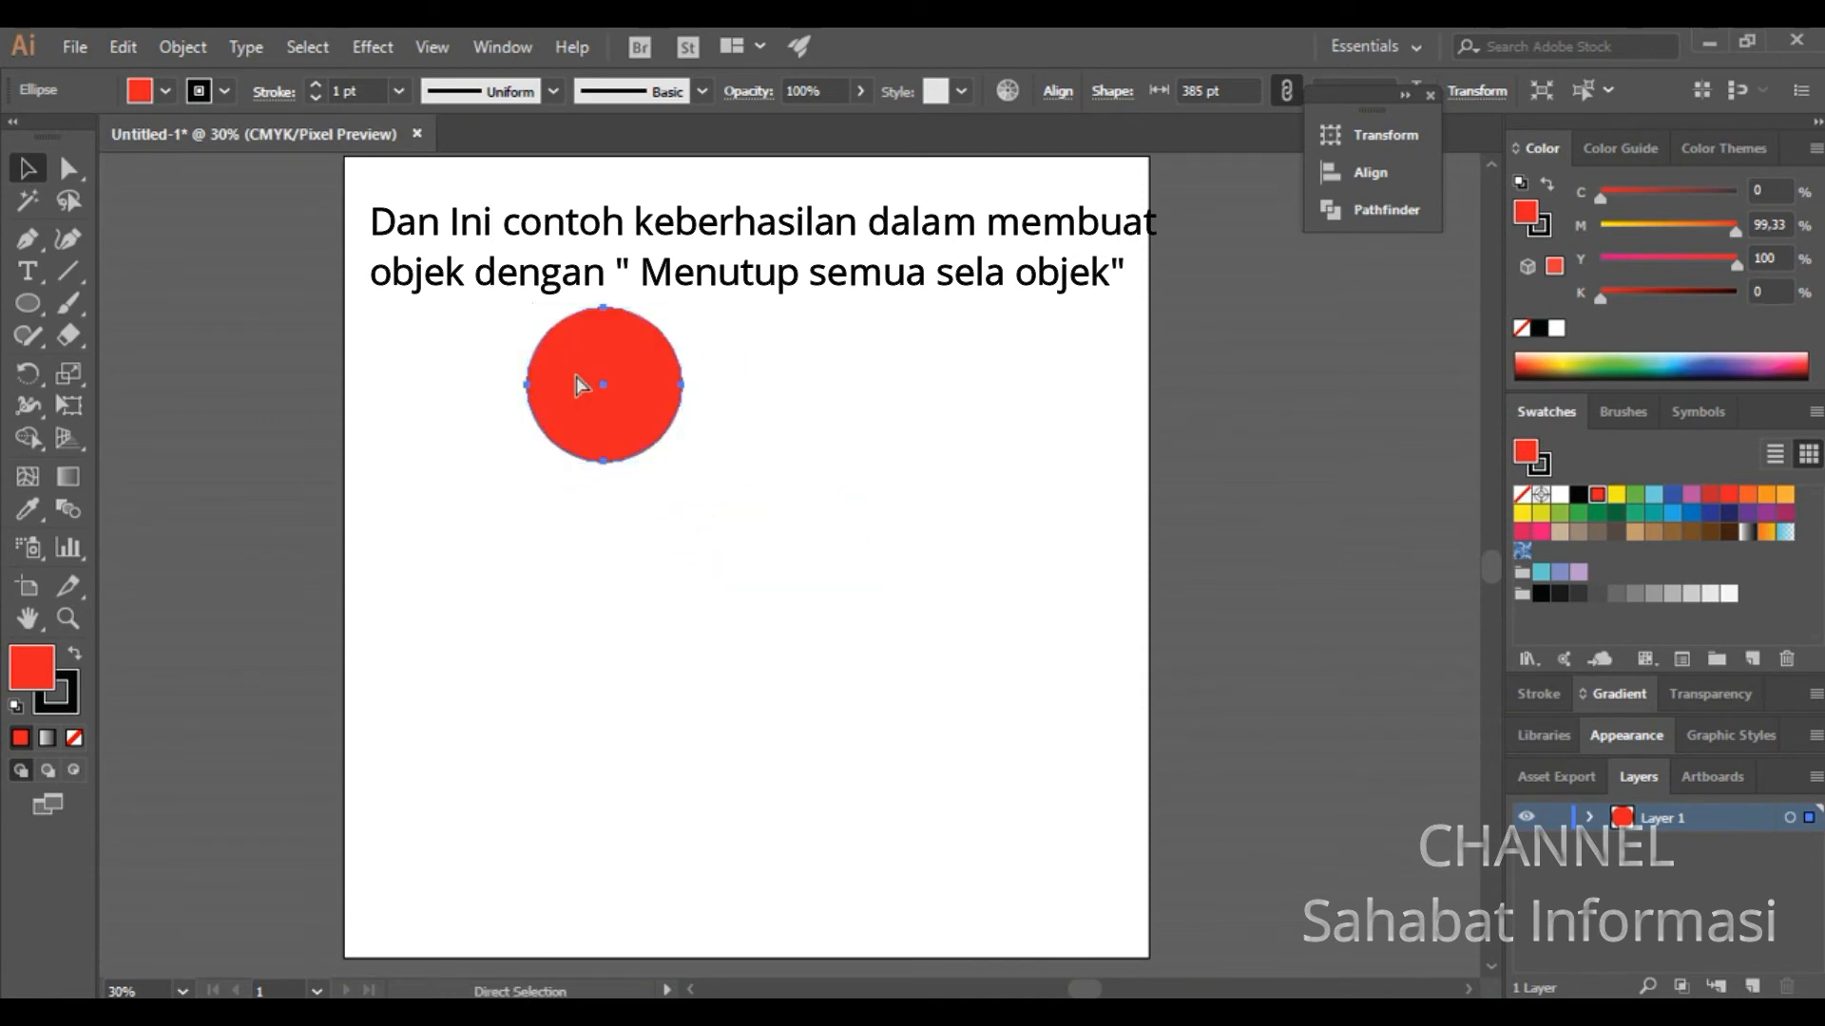
pyautogui.hotkey('ctrl', 'v')
pyautogui.moveTo(798, 591); pyautogui.dragTo(746, 401)
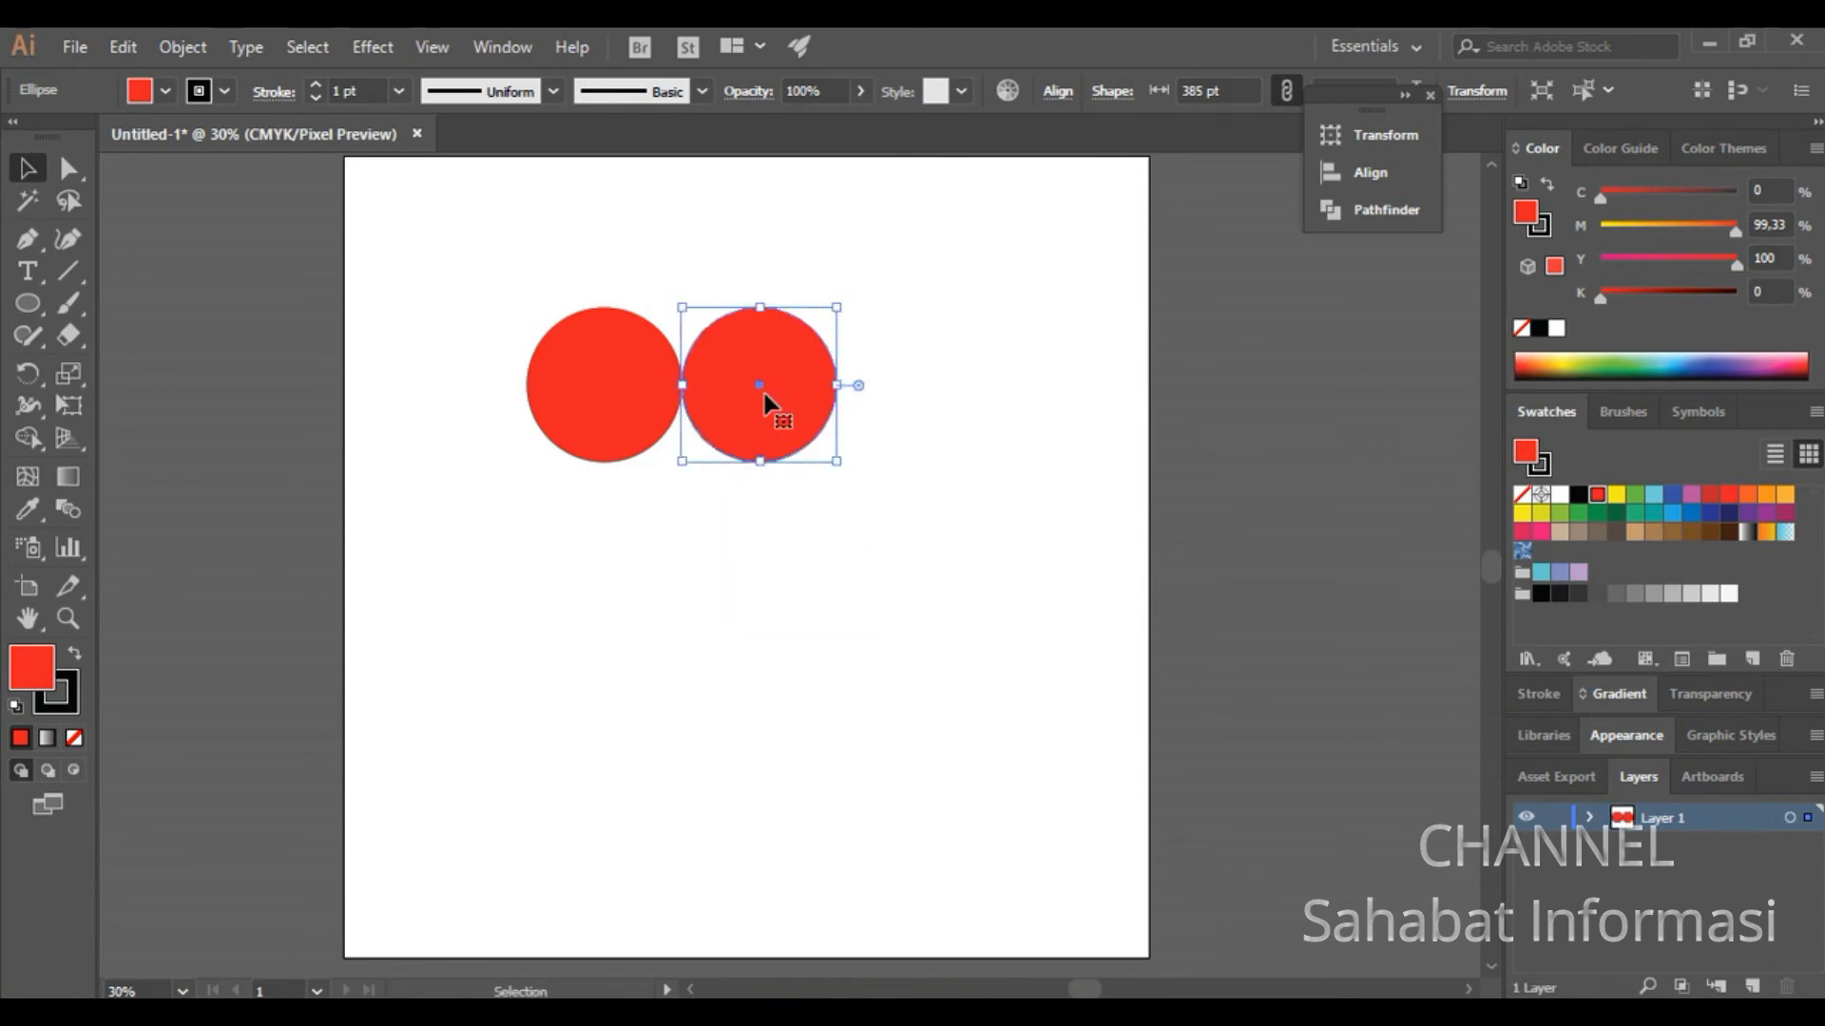
pyautogui.click(804, 551)
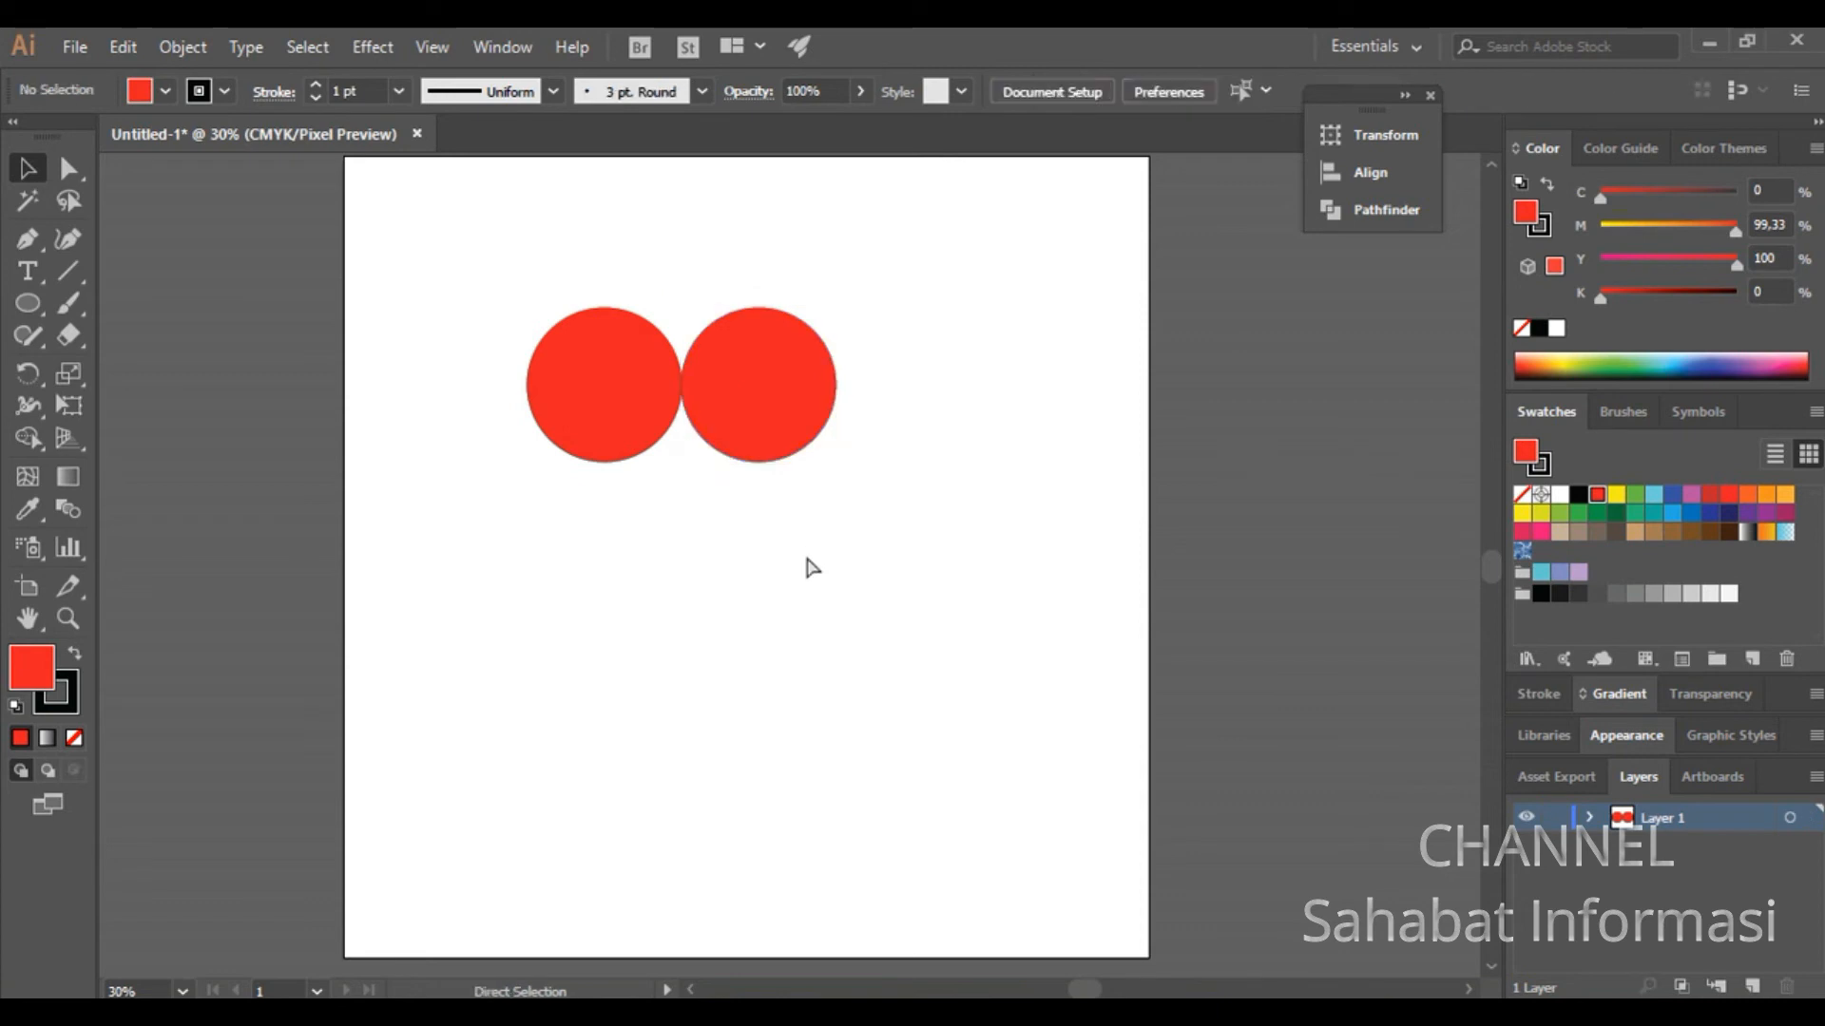
# Step: Paste two more red circles directly beneath the first pair, completing a two-by-two grid with every neighbour touching
pyautogui.hotkey('ctrl', 'v')
pyautogui.moveTo(811, 575); pyautogui.dragTo(619, 577)
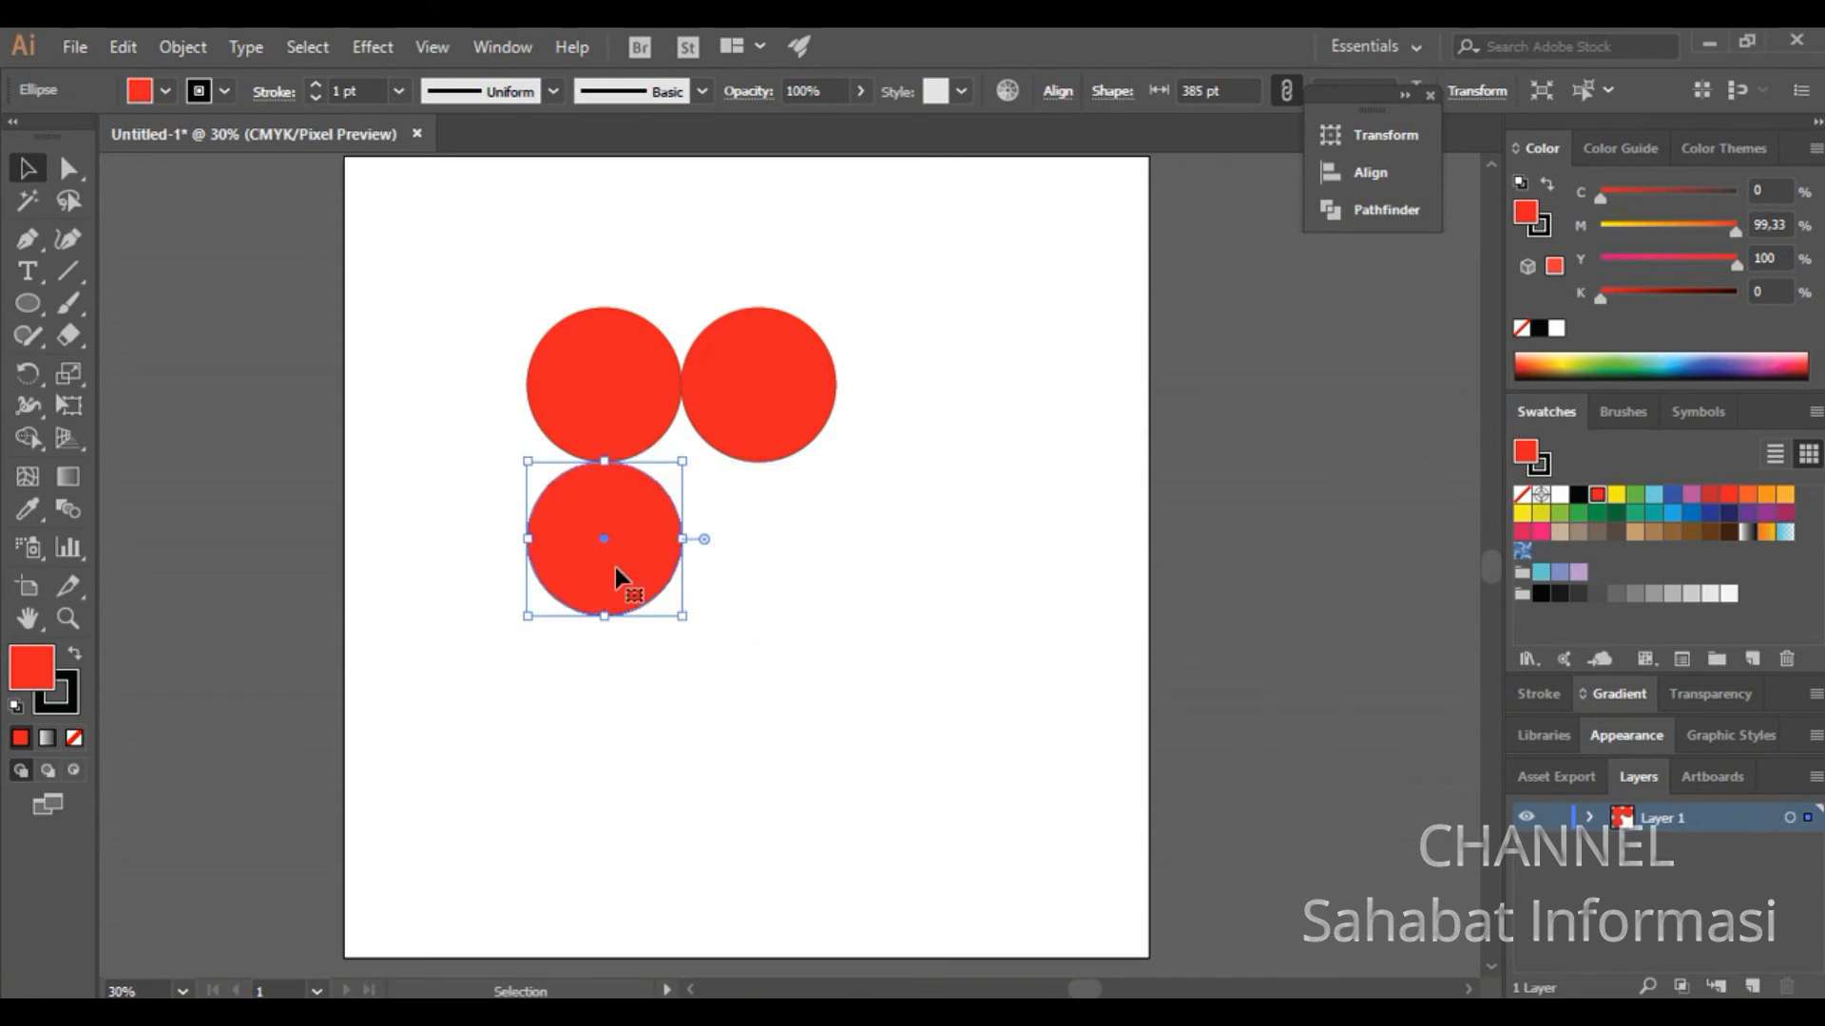
pyautogui.click(777, 544)
pyautogui.press('a')
pyautogui.hotkey('ctrl', 'v')
pyautogui.press('v')
pyautogui.moveTo(766, 540); pyautogui.dragTo(738, 509)
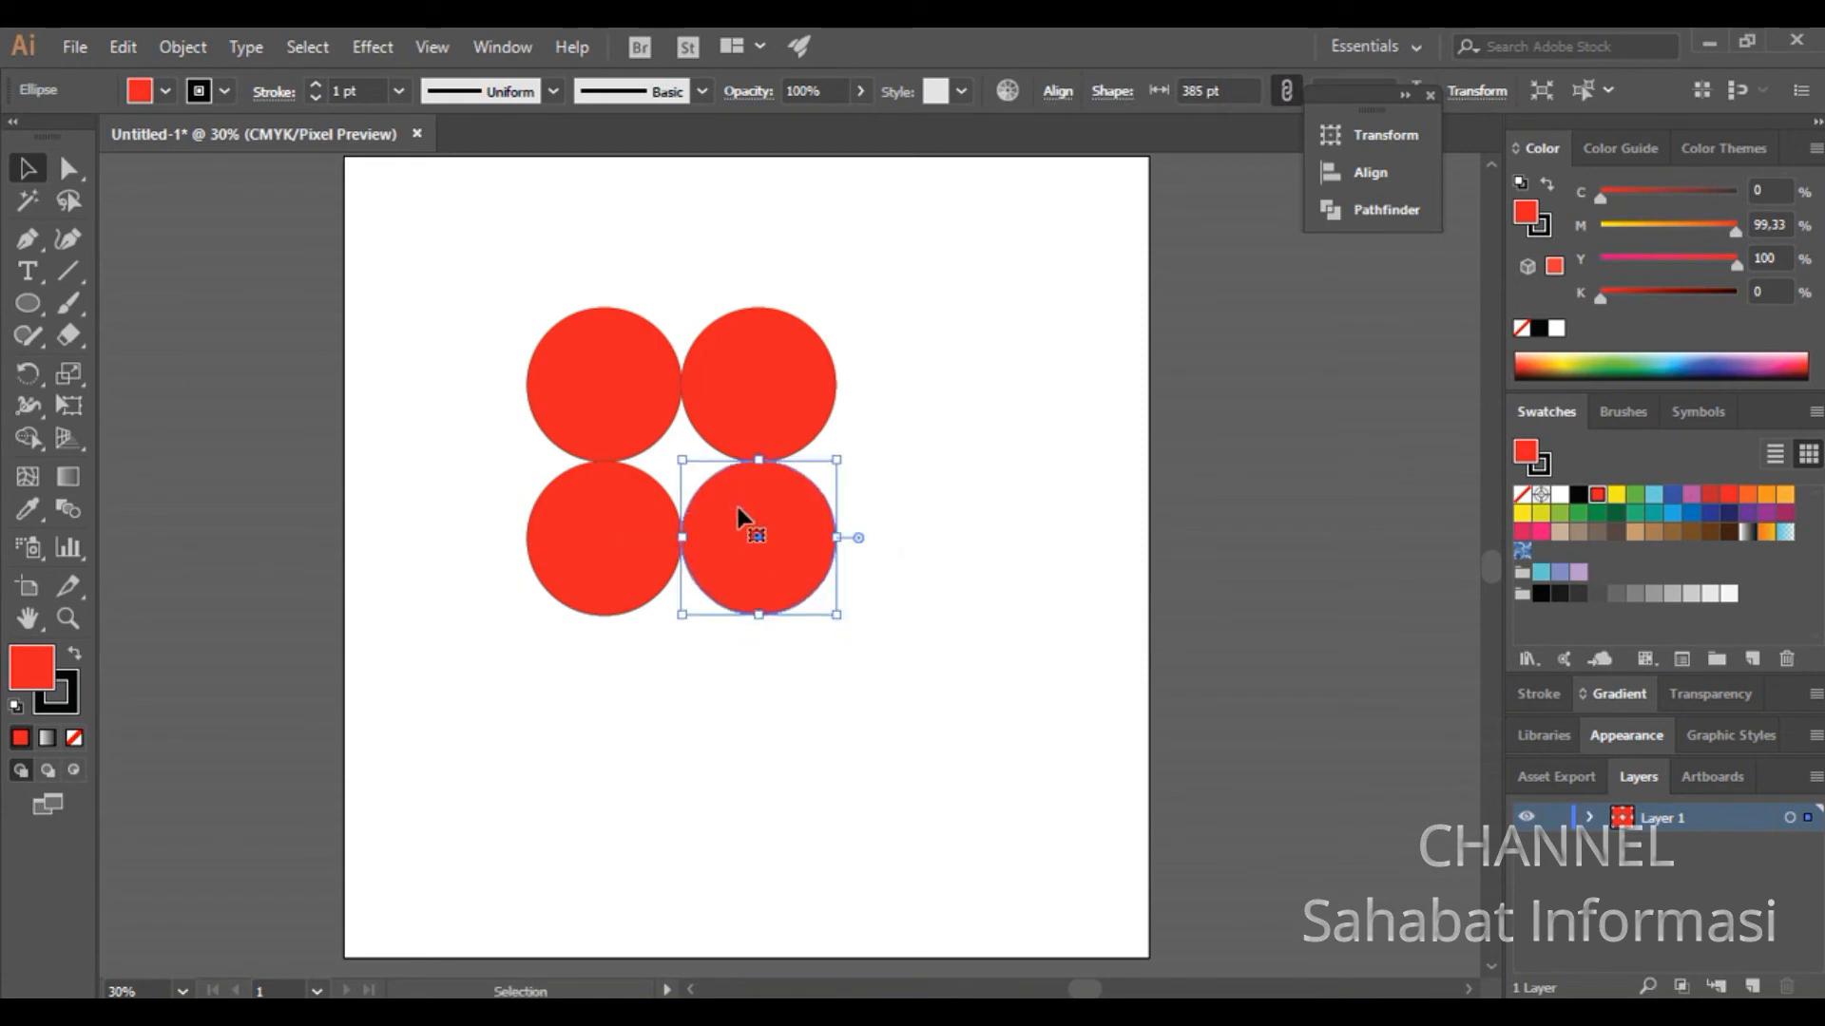
pyautogui.click(940, 437)
# Step: Select all four circles and create a shape from the enclosed central gap with the Shape Builder tool
pyautogui.moveTo(469, 301); pyautogui.dragTo(905, 654)
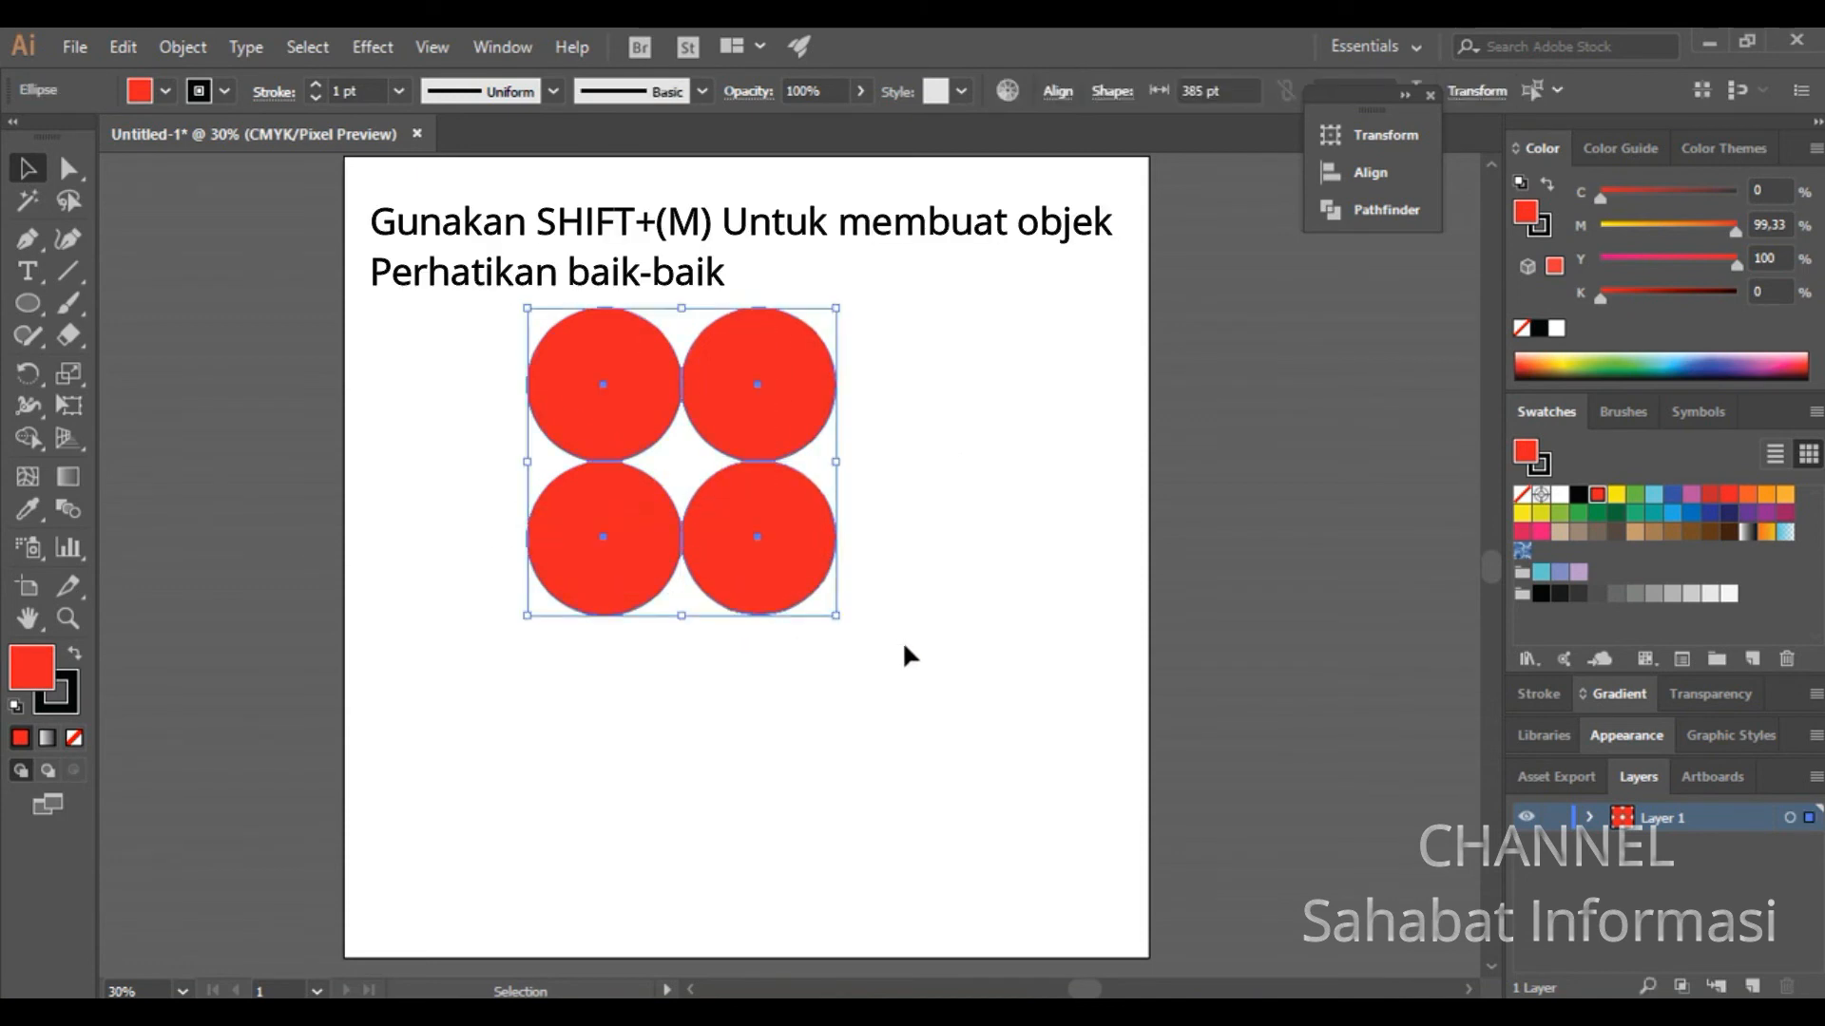
pyautogui.hotkey('shift', 'm')
pyautogui.click(681, 478)
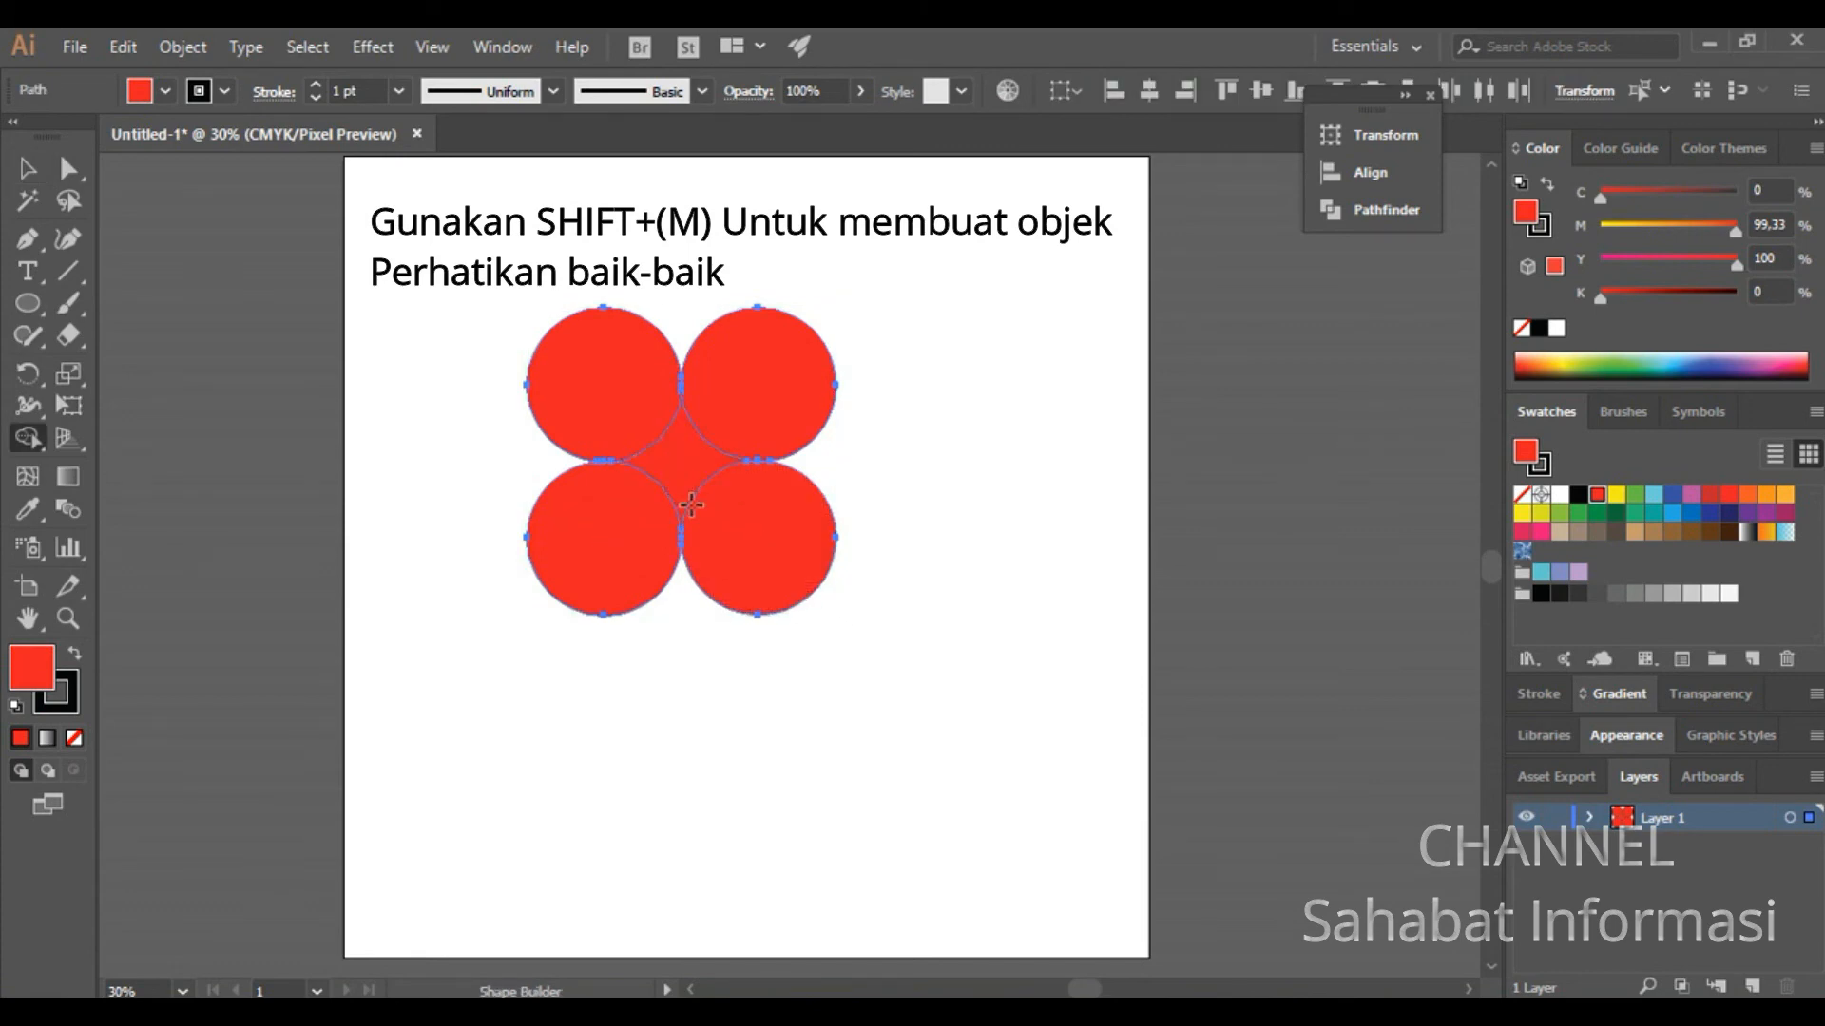
# Step: Shift the whole group slightly right, and move each of the four circles outward, away from the central star
pyautogui.click(26, 168)
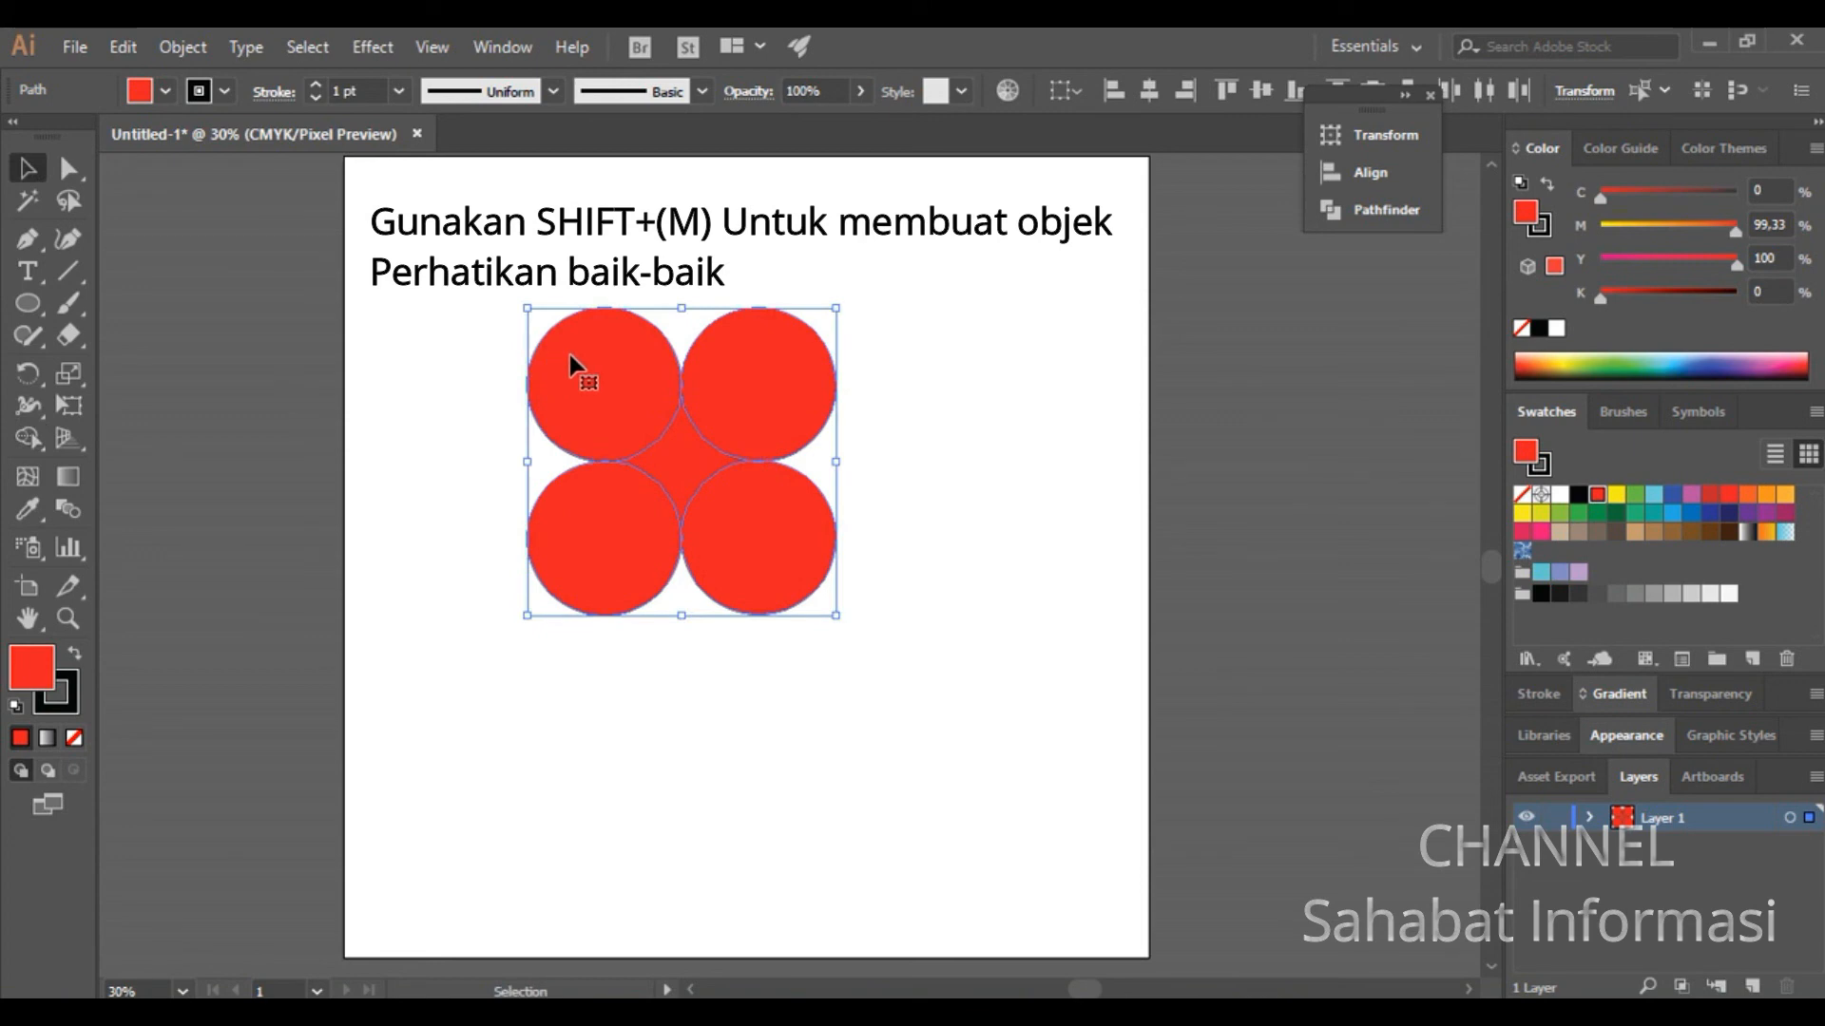
pyautogui.moveTo(589, 370)
pyautogui.mouseDown()
pyautogui.moveTo(532, 330)
pyautogui.moveTo(608, 386)
pyautogui.mouseUp()
pyautogui.click(714, 250)
pyautogui.click(599, 387)
pyautogui.moveTo(595, 379); pyautogui.dragTo(458, 340)
pyautogui.moveTo(757, 386); pyautogui.dragTo(811, 341)
pyautogui.moveTo(786, 517); pyautogui.dragTo(841, 560)
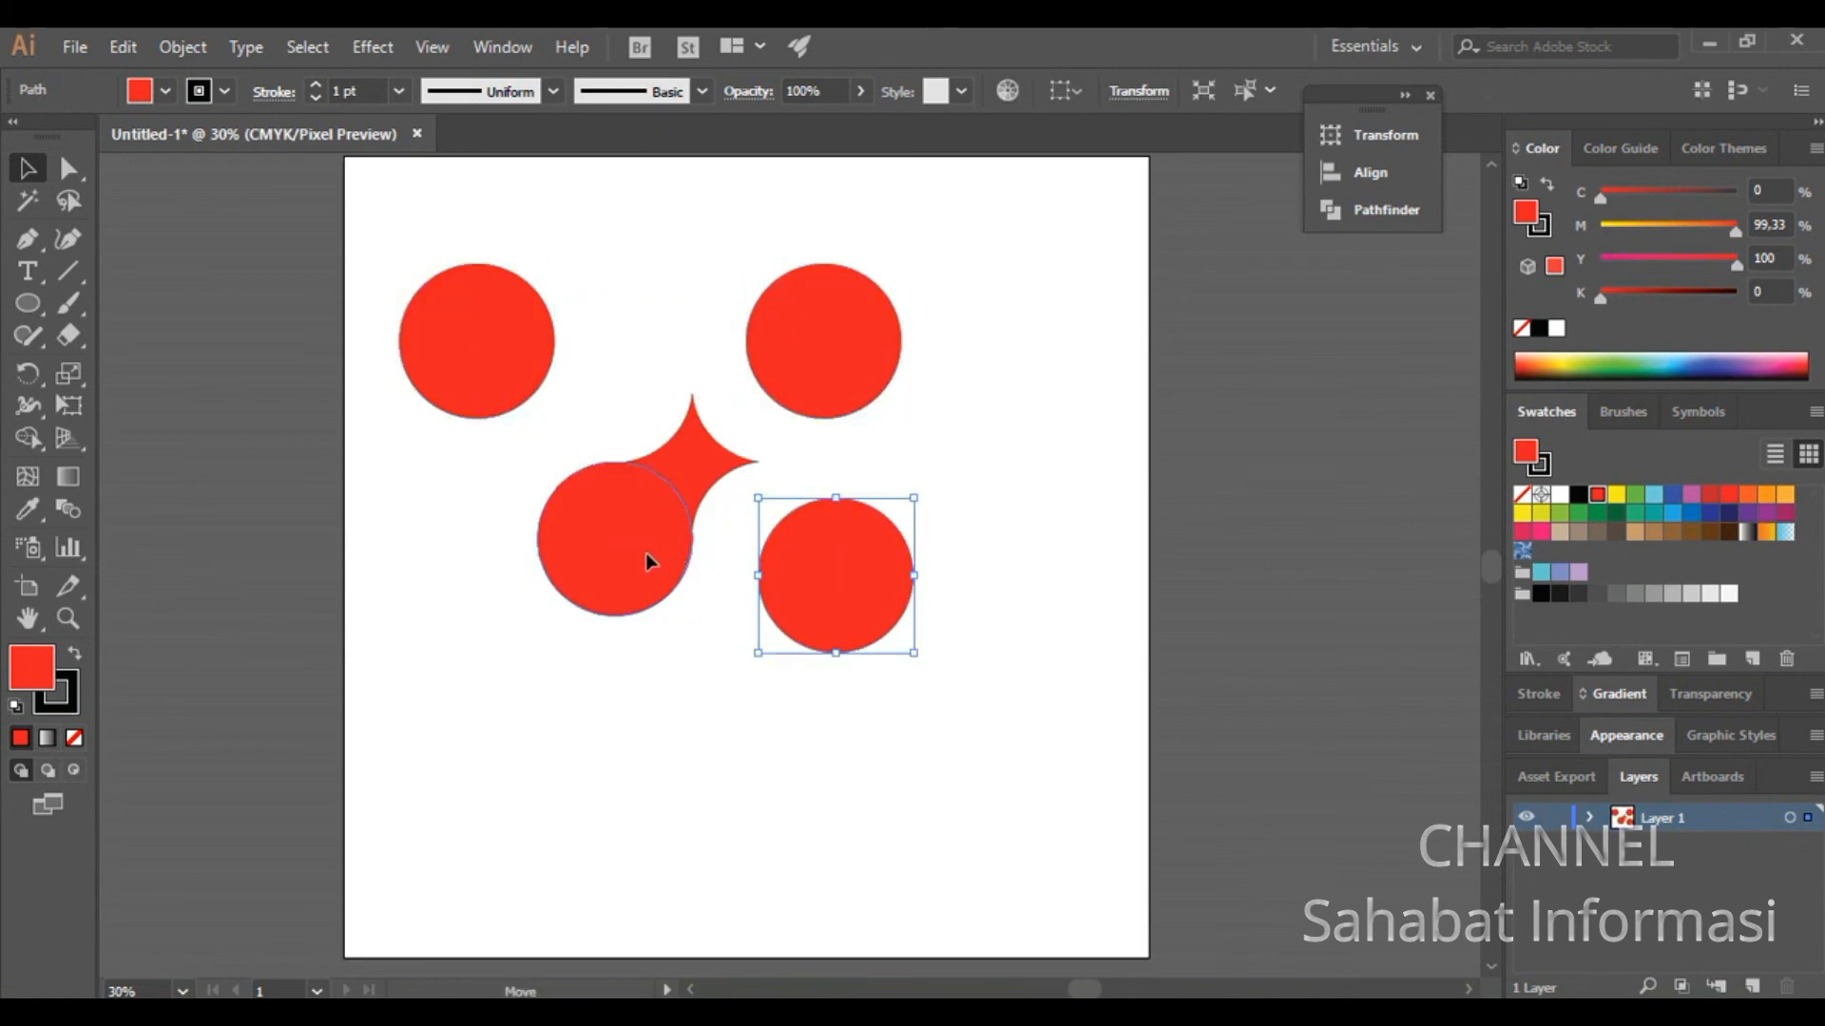
pyautogui.moveTo(647, 558); pyautogui.dragTo(575, 610)
# Step: Fill the central four-pointed star with the yellow swatch and deselect it
pyautogui.click(686, 464)
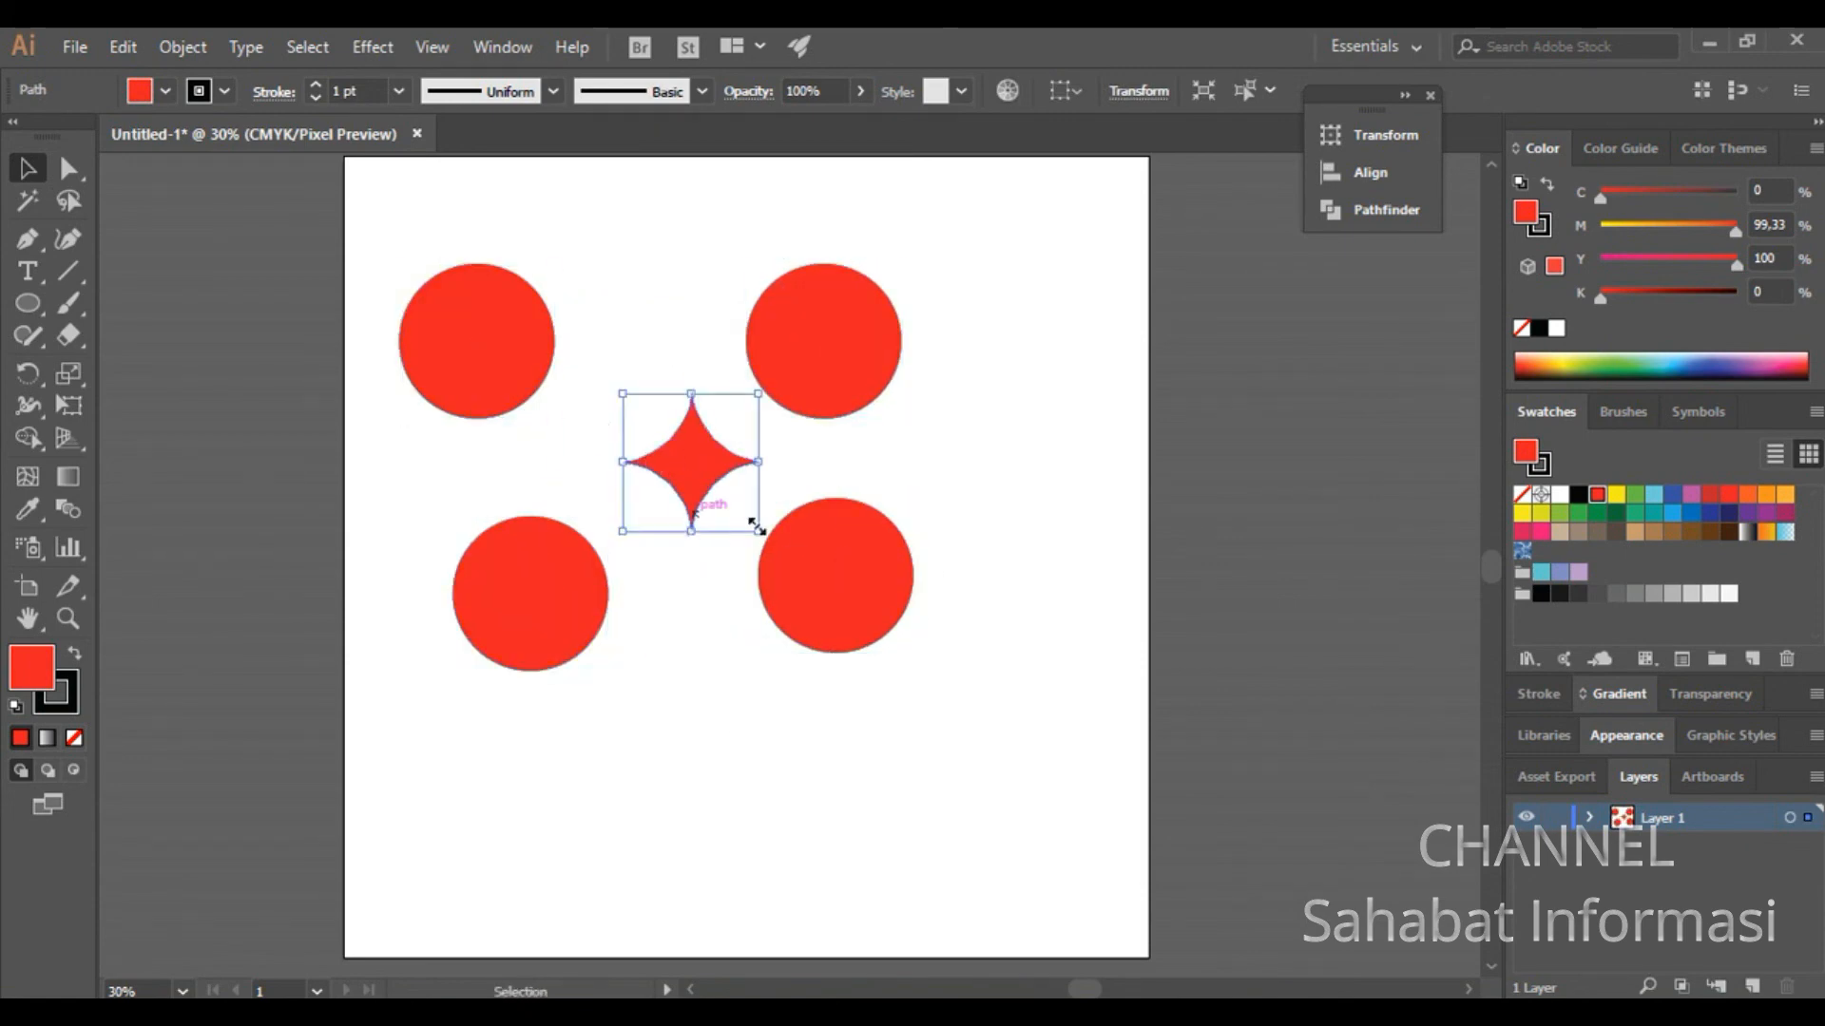
pyautogui.click(1618, 495)
pyautogui.click(903, 389)
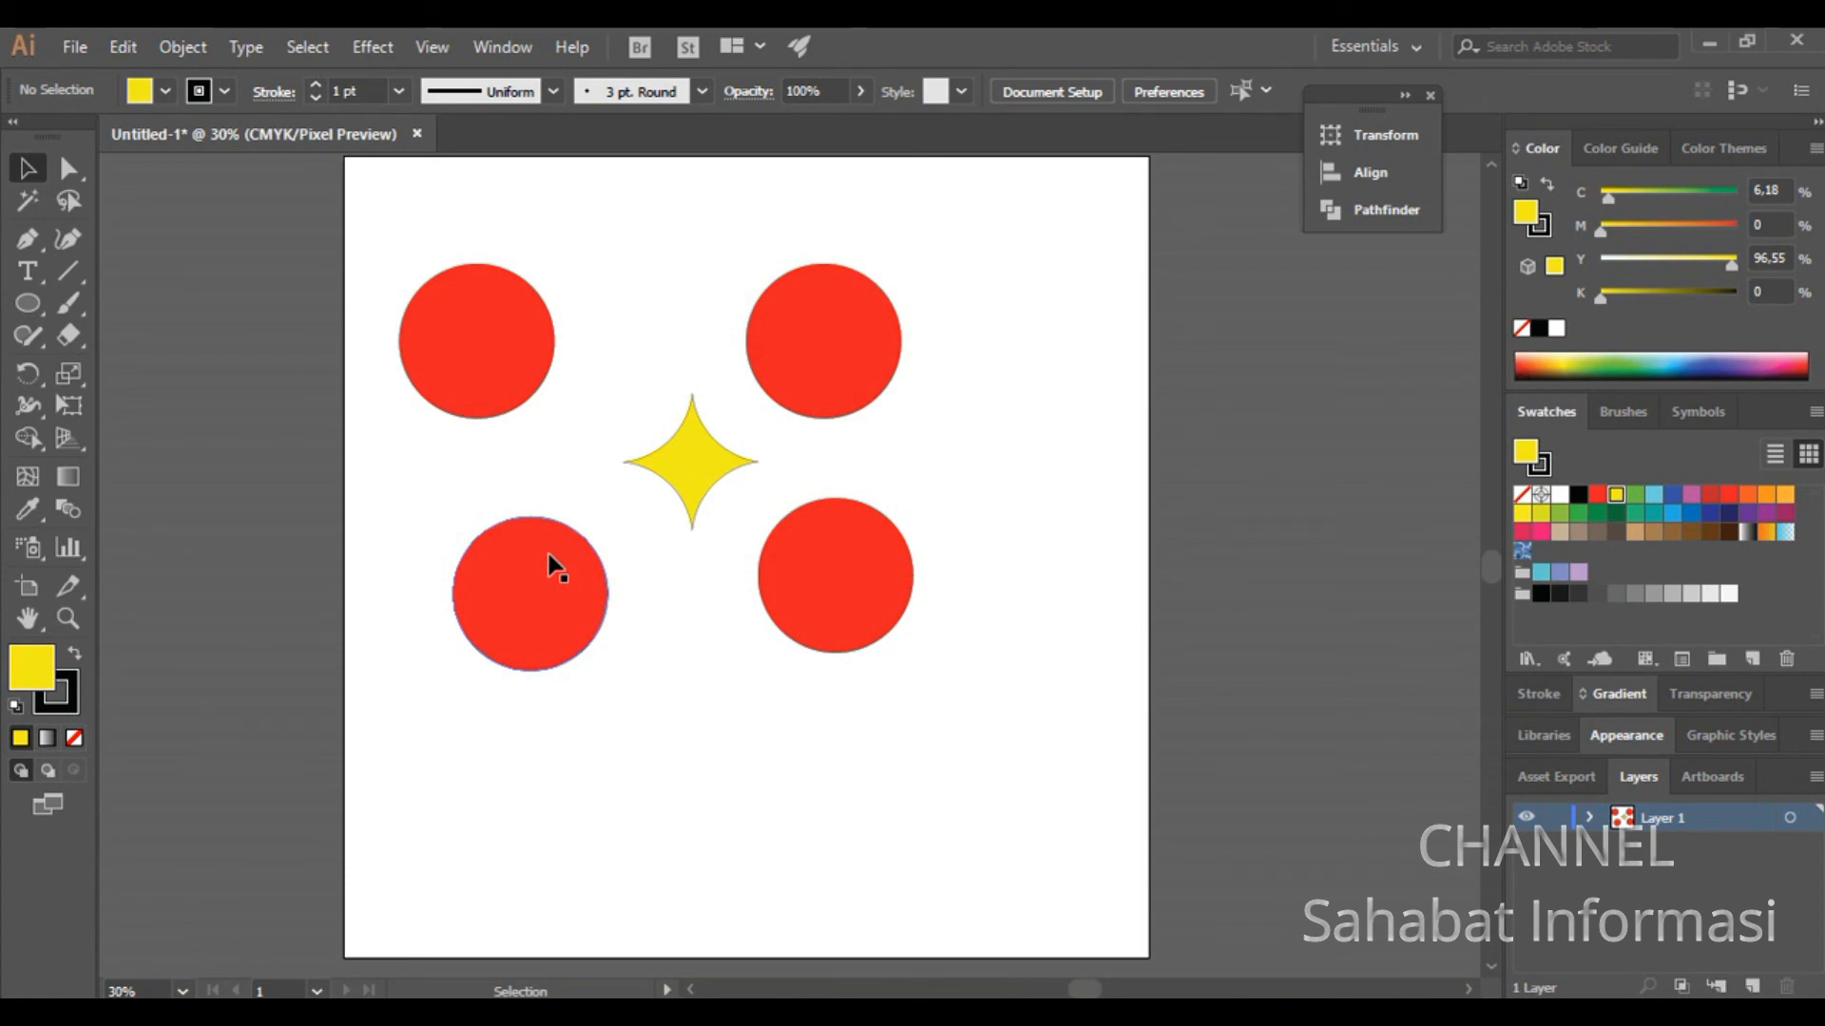
# Step: Move the upper-left and both lower circles closer around the yellow star, and select all five shapes
pyautogui.moveTo(478, 361); pyautogui.dragTo(572, 361)
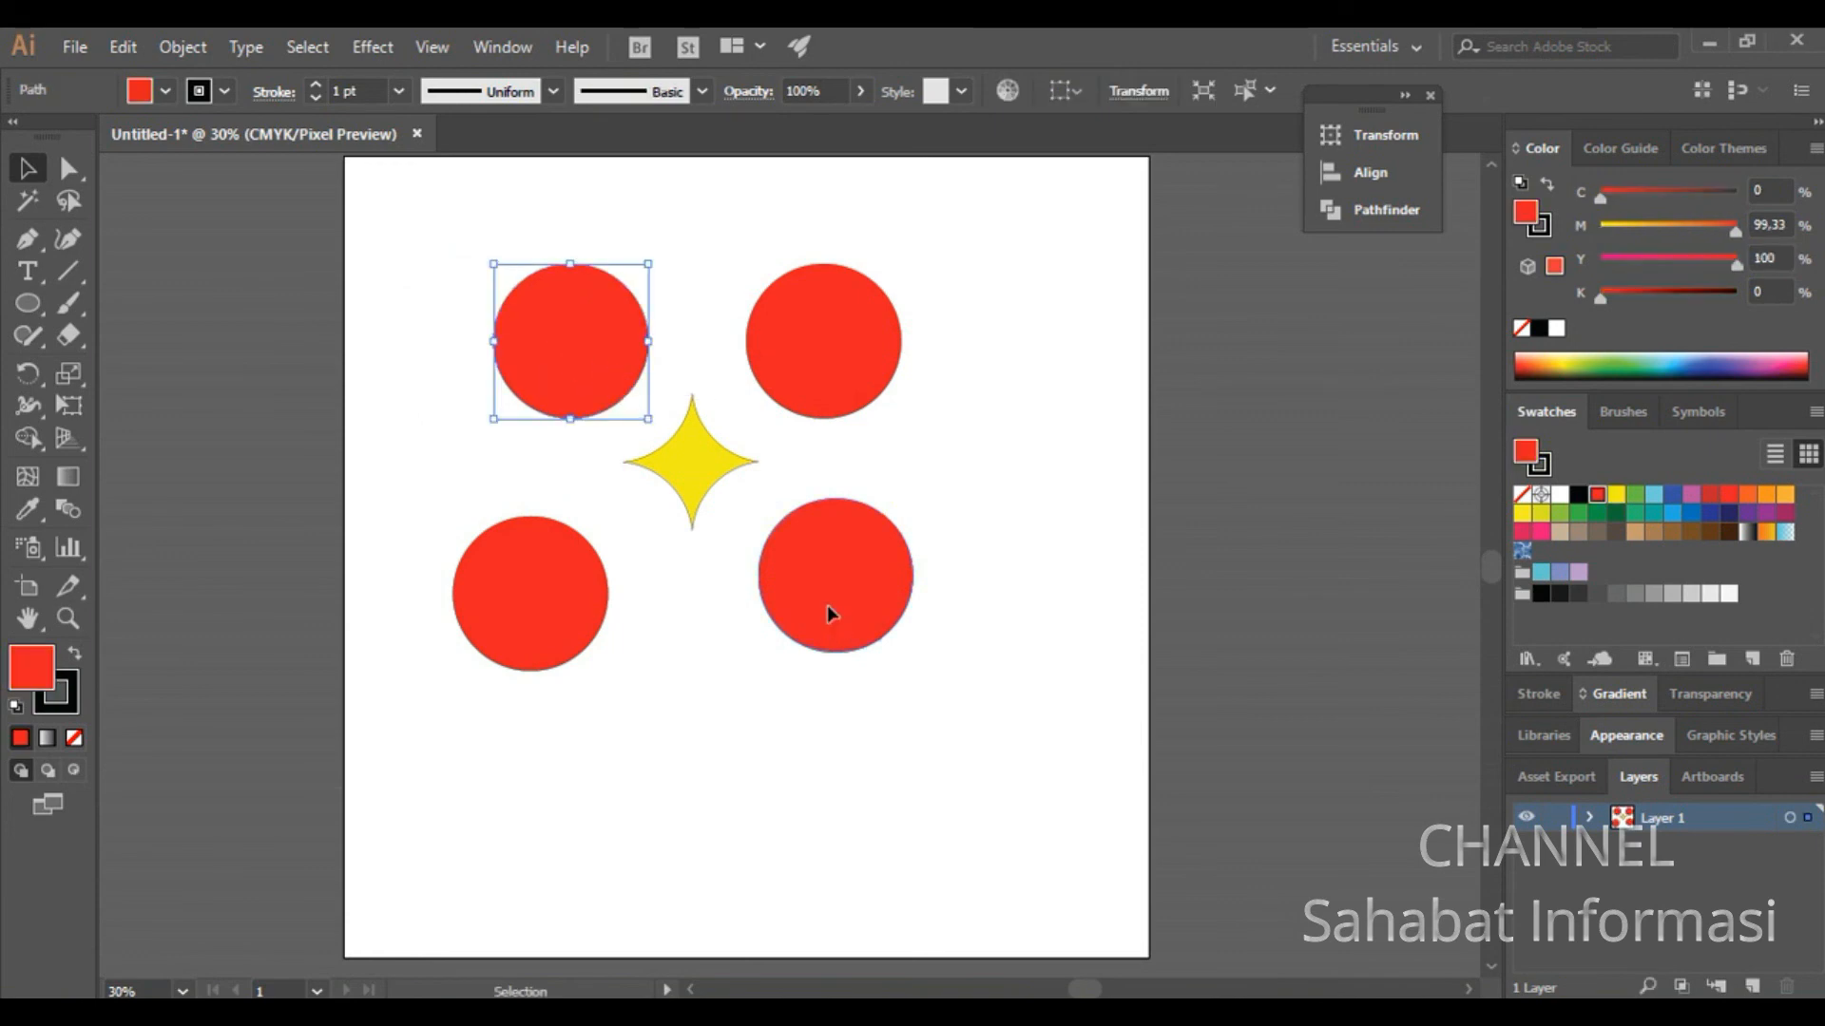
pyautogui.moveTo(828, 615); pyautogui.dragTo(822, 544)
pyautogui.moveTo(546, 592); pyautogui.dragTo(588, 554)
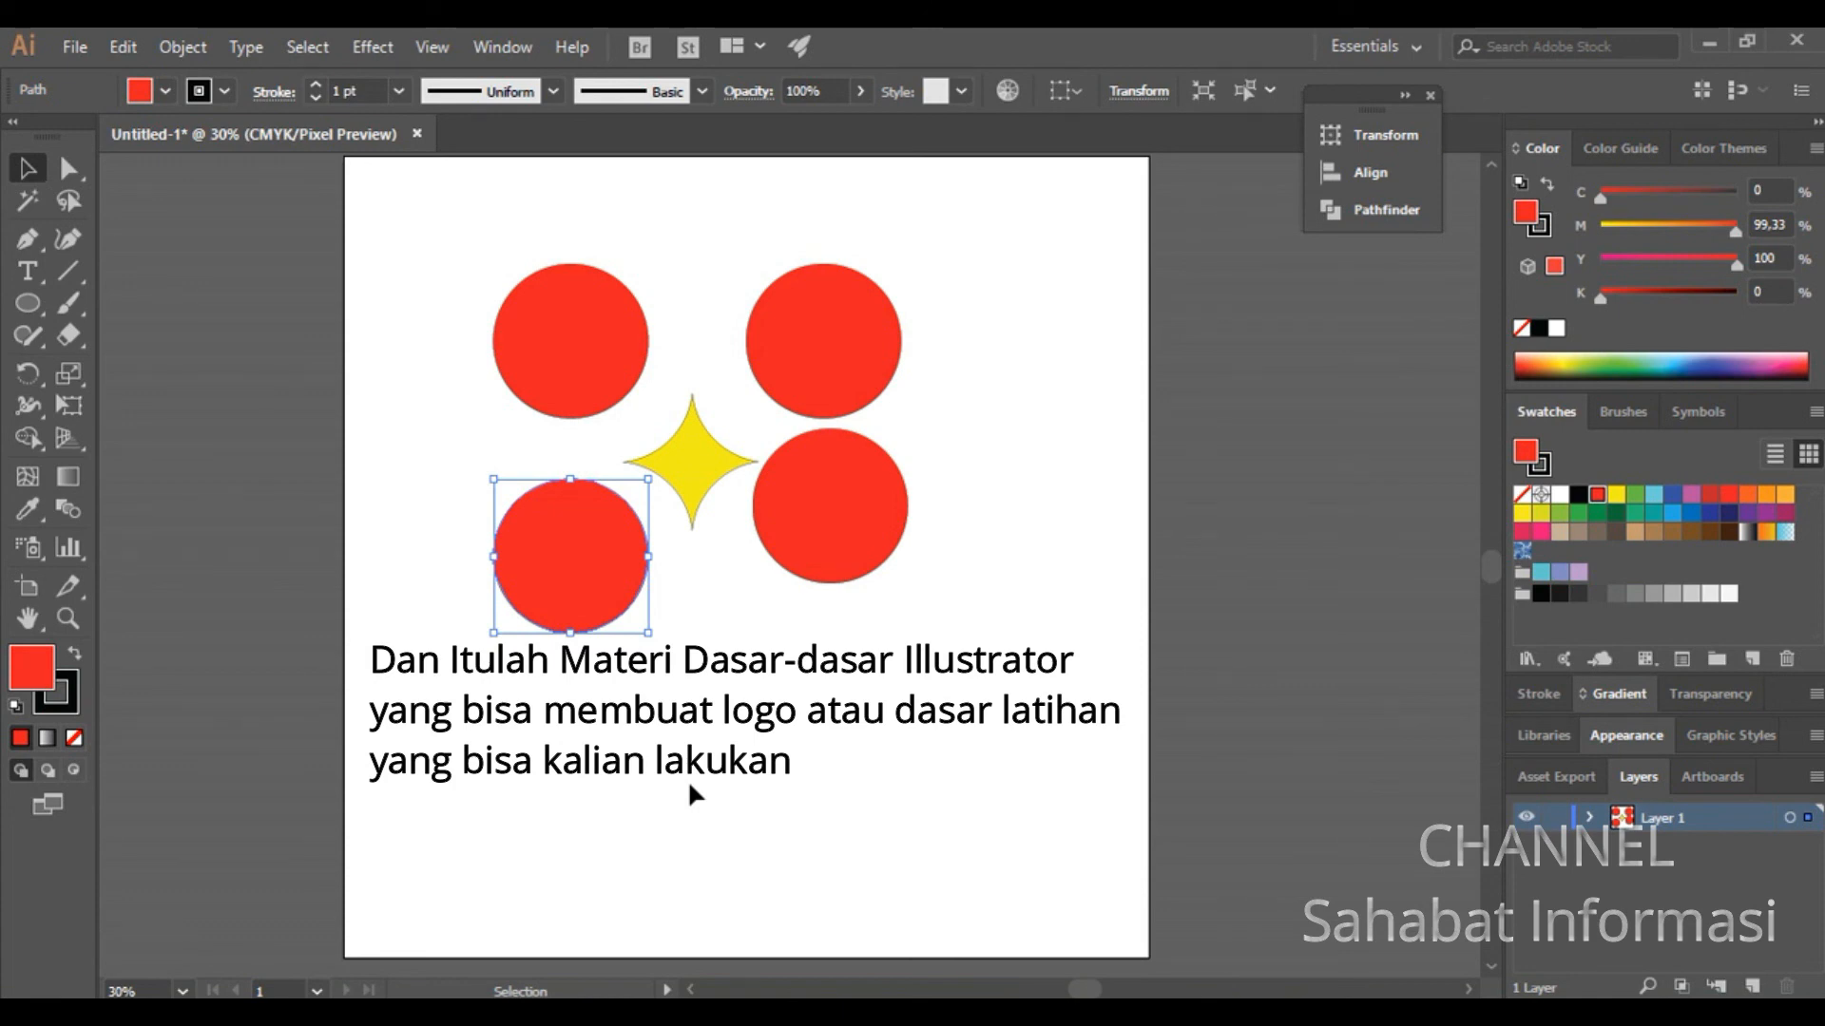
pyautogui.click(704, 722)
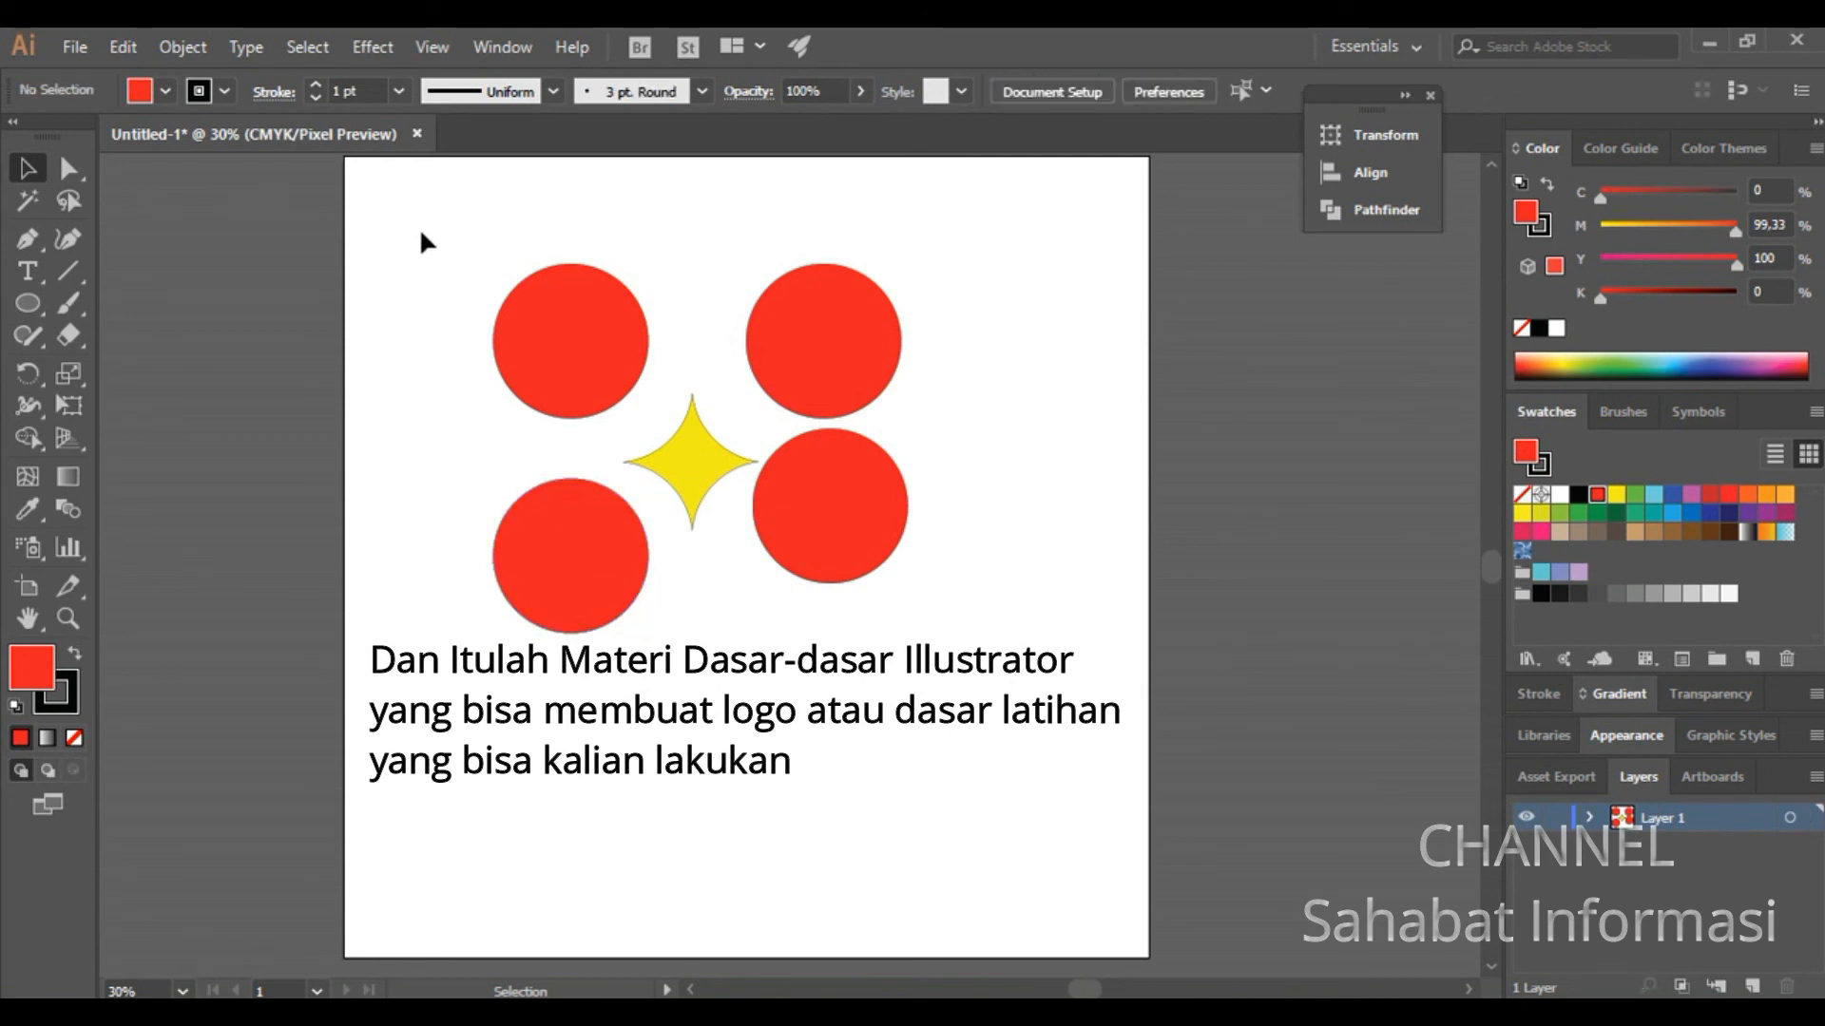
pyautogui.moveTo(419, 236); pyautogui.dragTo(912, 680)
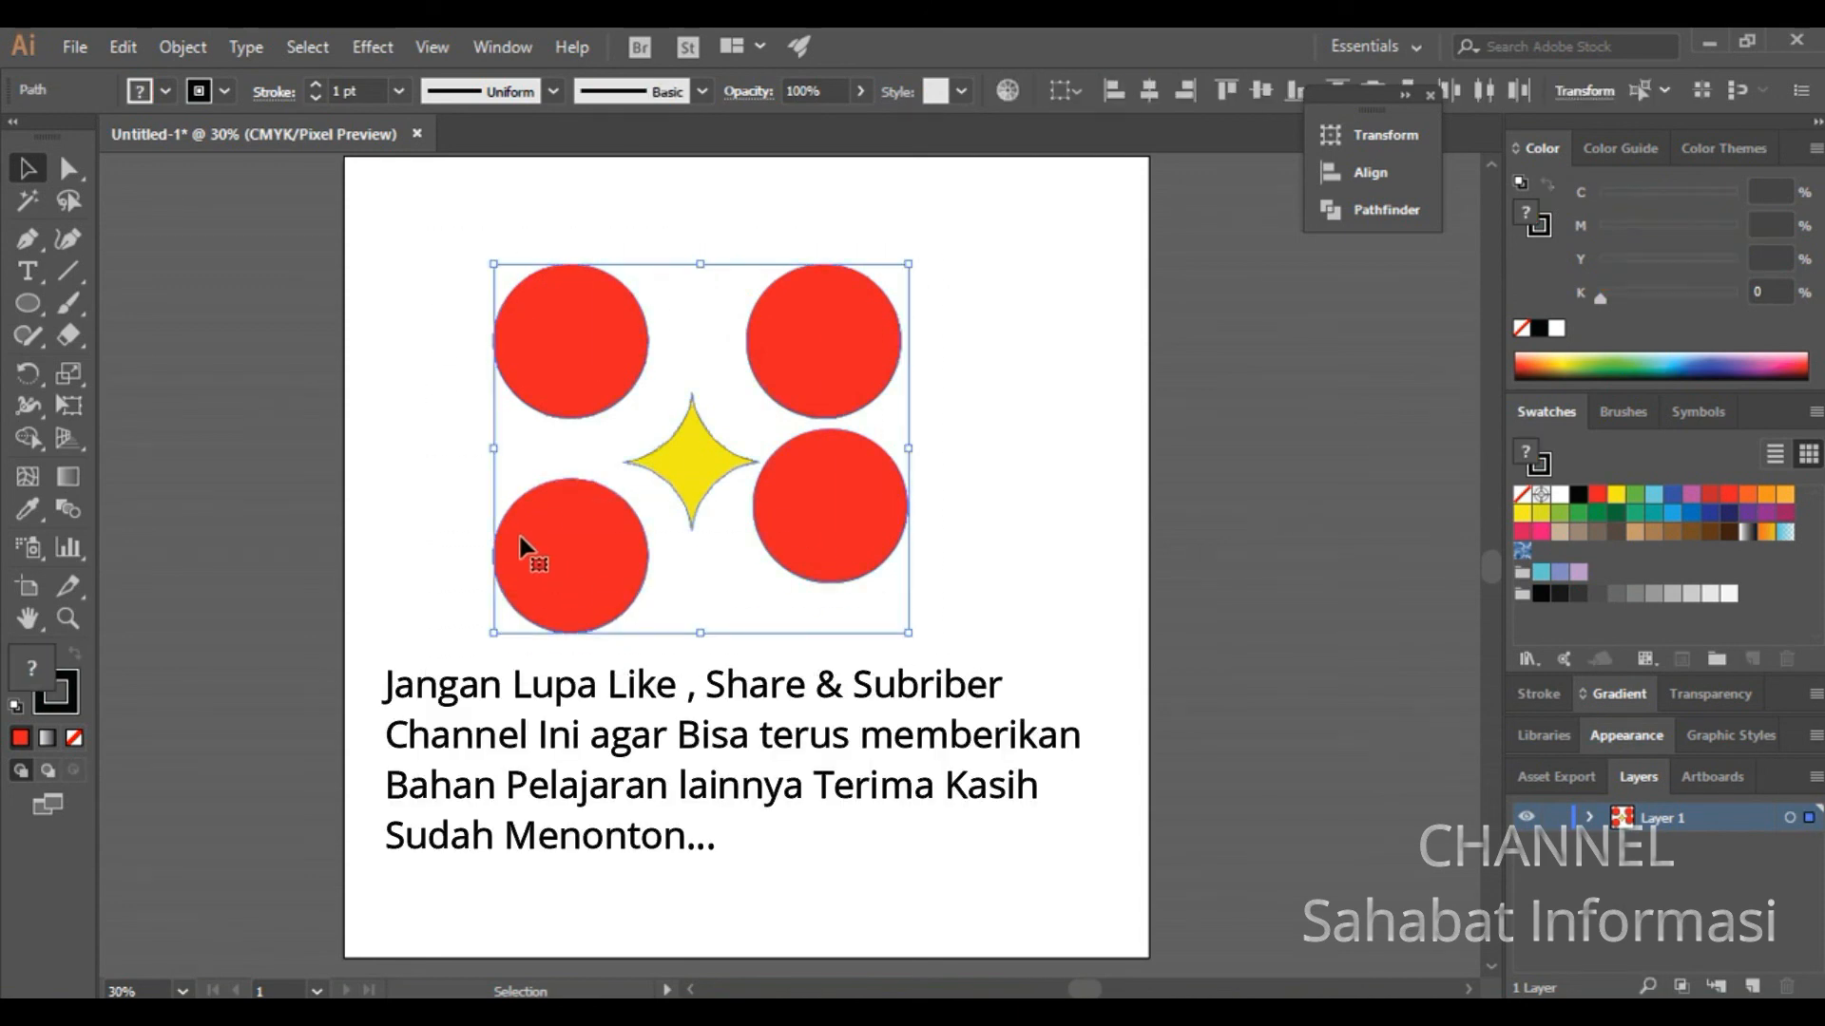